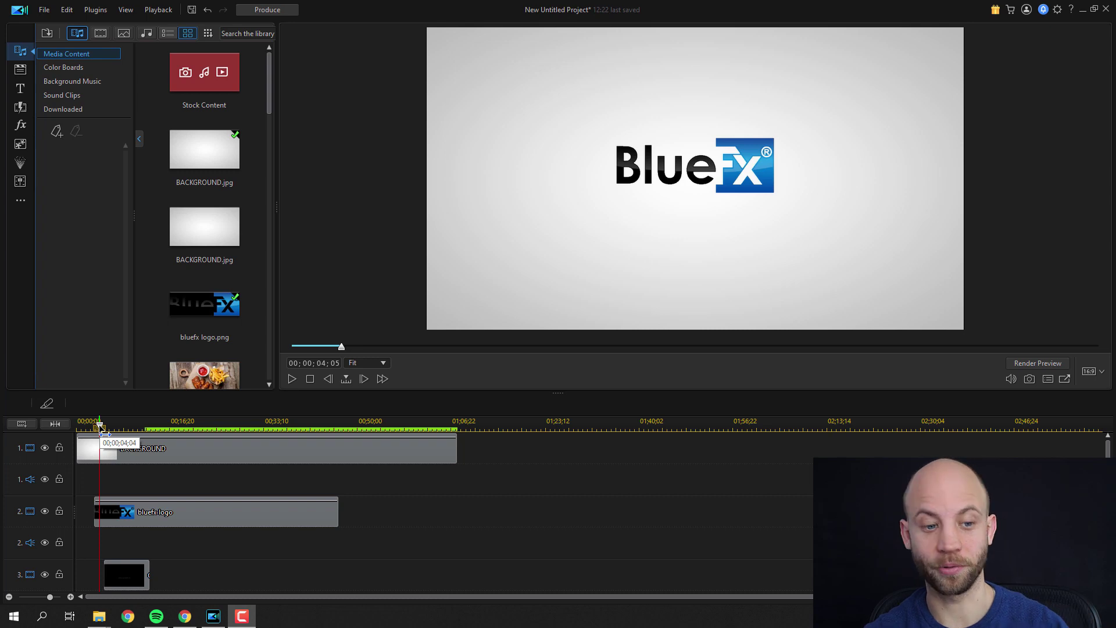
# - Play back the finished BlueFx logo intro from the beginning of the timeline to review it
pyautogui.moveTo(100, 428); pyautogui.dragTo(82, 427)
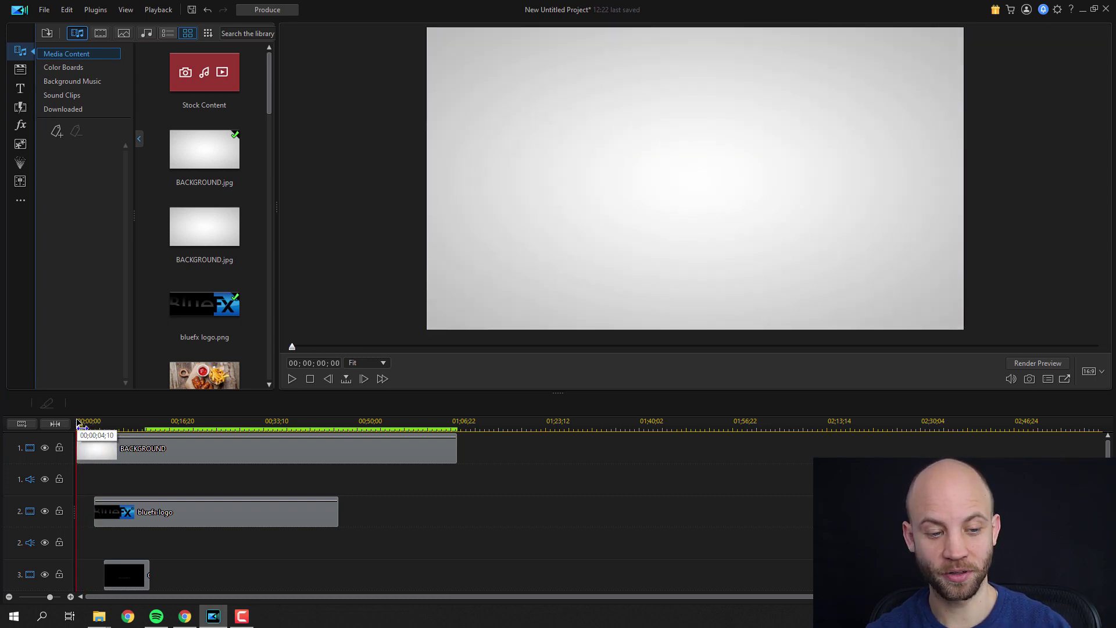
pyautogui.press('space')
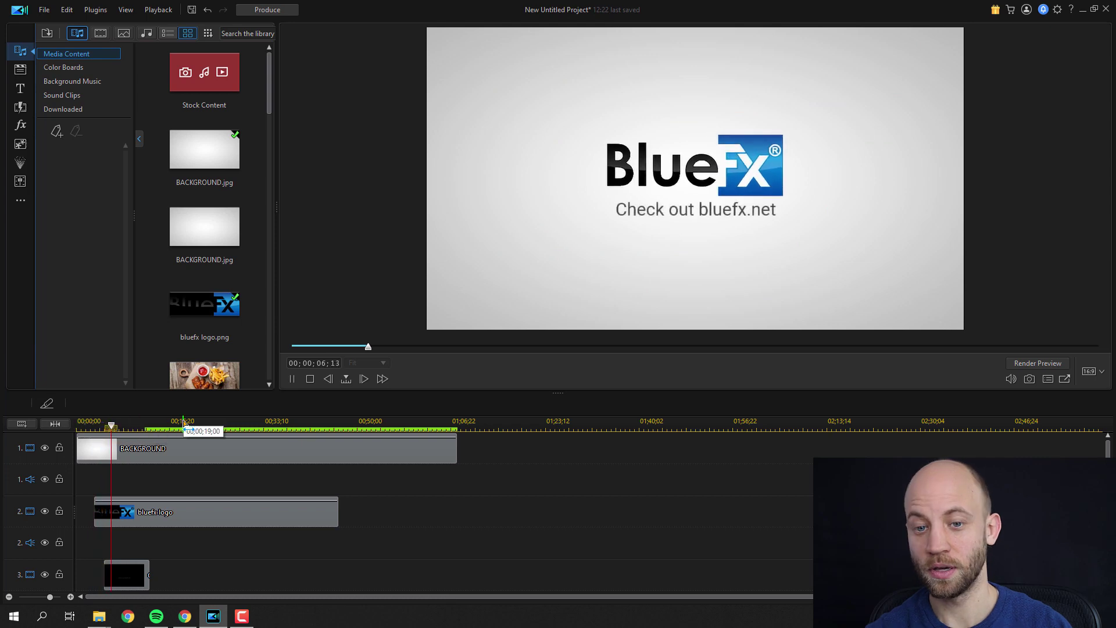
pyautogui.press('space')
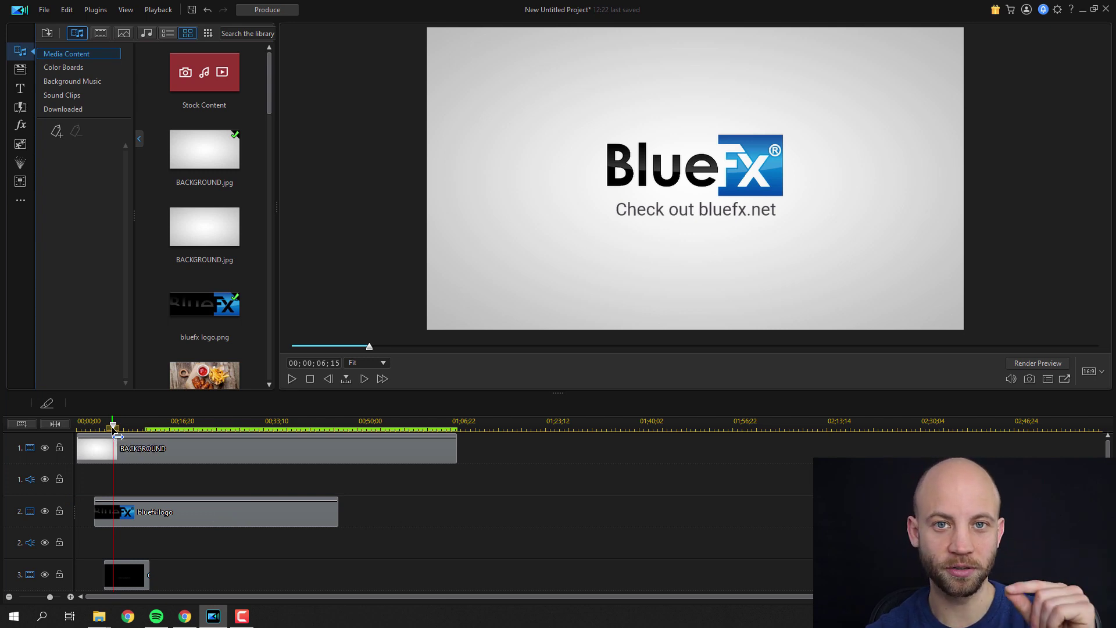
pyautogui.moveTo(114, 429); pyautogui.dragTo(85, 427)
pyautogui.press('space')
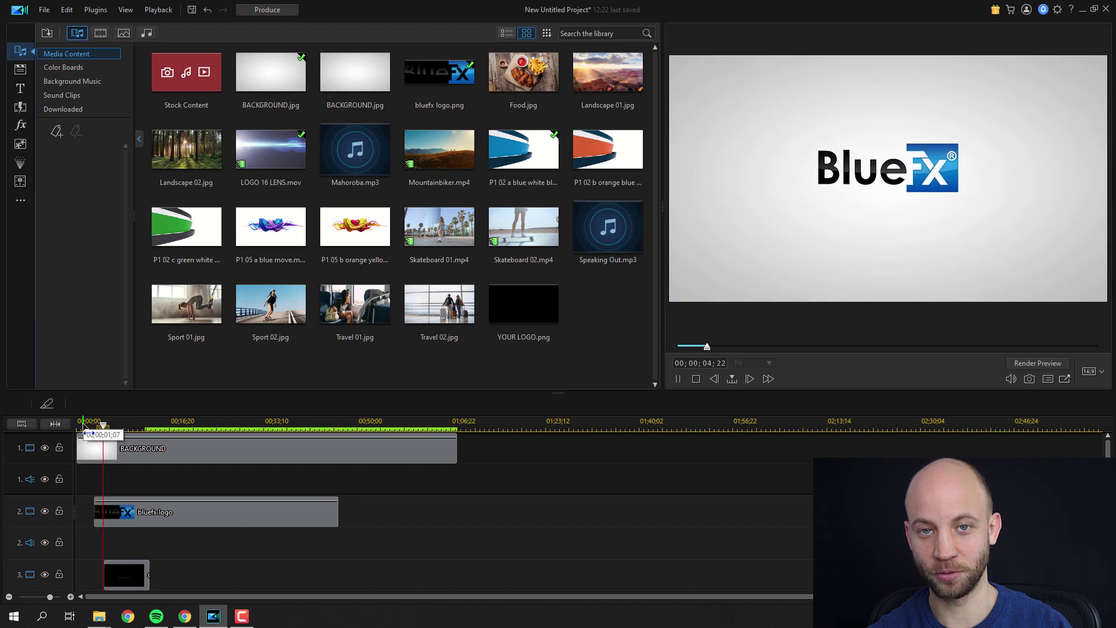
pyautogui.press('space')
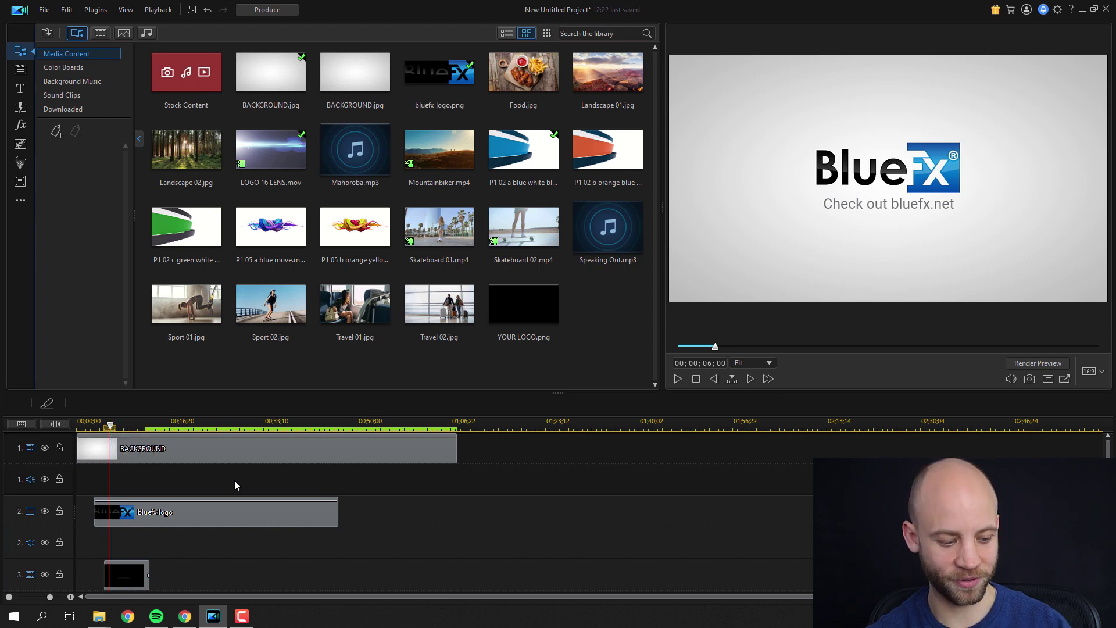
# - Delete all clips from the timeline to start the logo intro from scratch
pyautogui.hotkey('ctrl', 'a')
pyautogui.press('Delete')
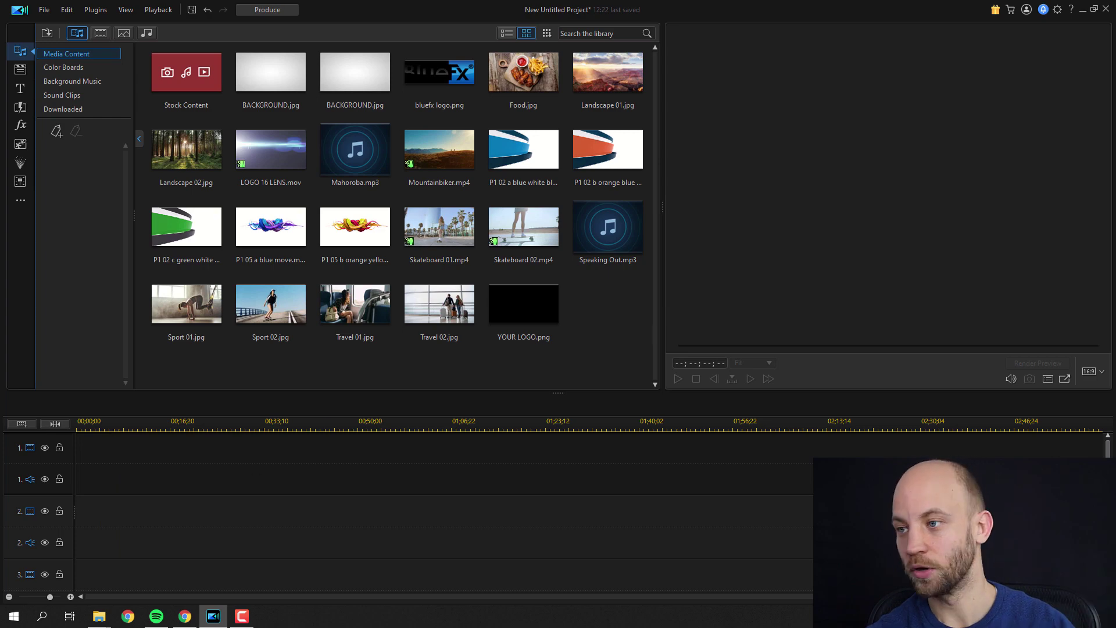
# - Show the Universal template folder in File Explorer and select all six of its files
pyautogui.moveTo(98, 614)
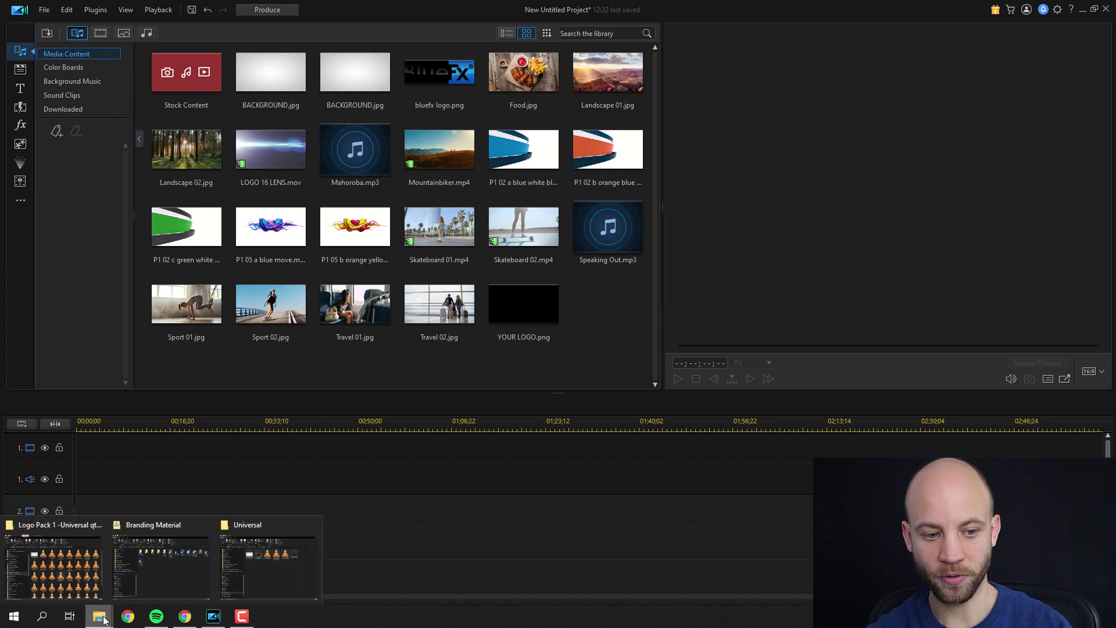
pyautogui.moveTo(261, 584)
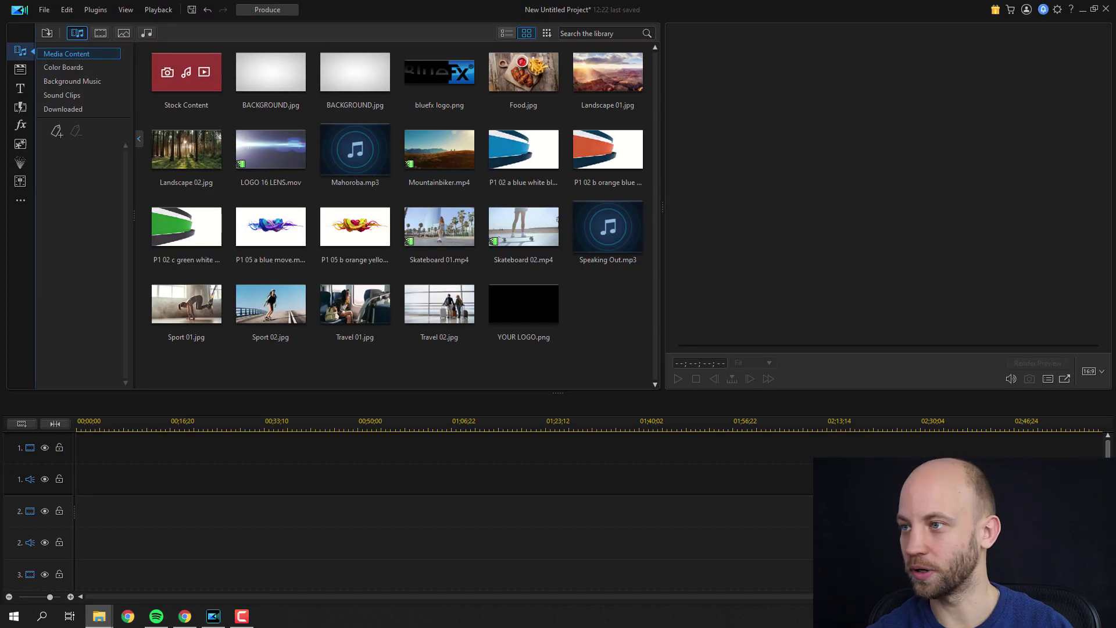
pyautogui.click(99, 616)
pyautogui.moveTo(279, 75); pyautogui.dragTo(298, 44)
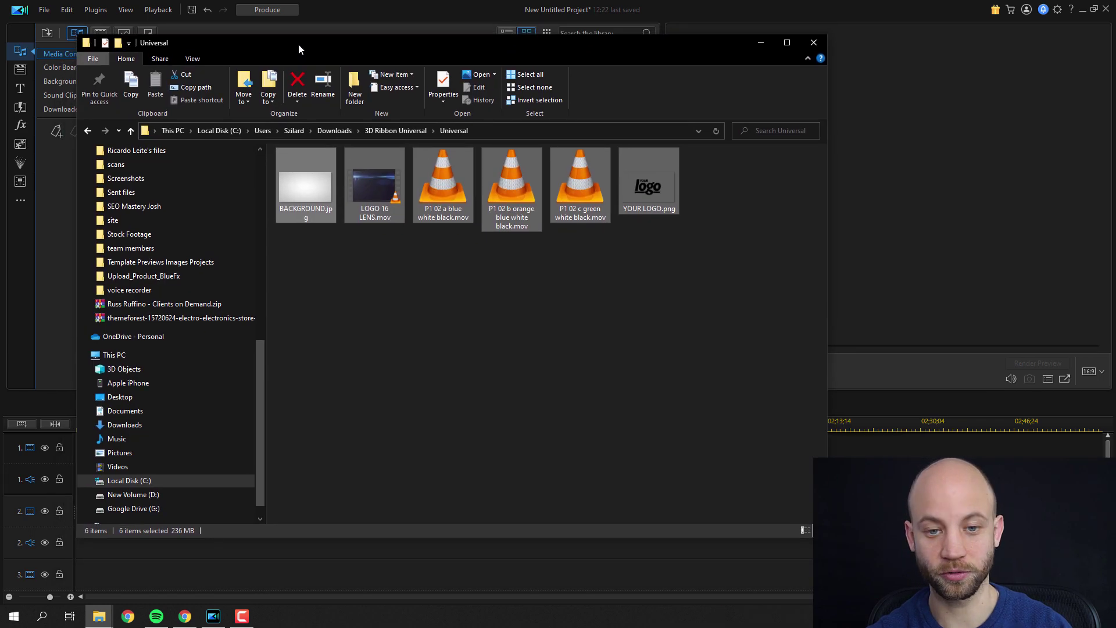
pyautogui.click(348, 265)
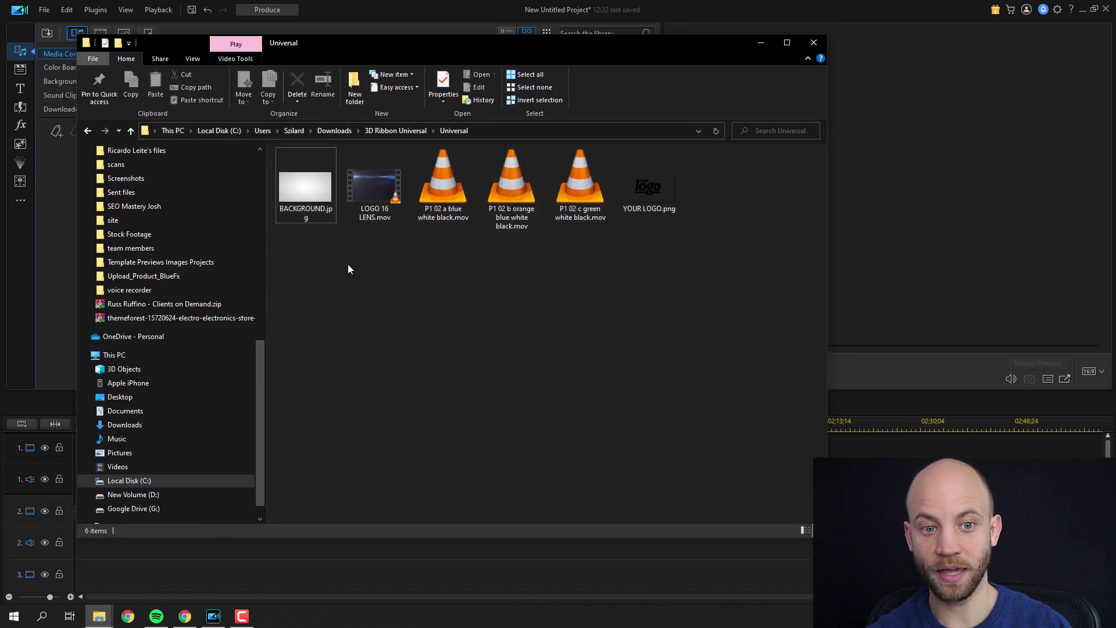
pyautogui.click(311, 191)
pyautogui.keyDown('ctrl'); pyautogui.click(372, 185); pyautogui.keyUp('ctrl')
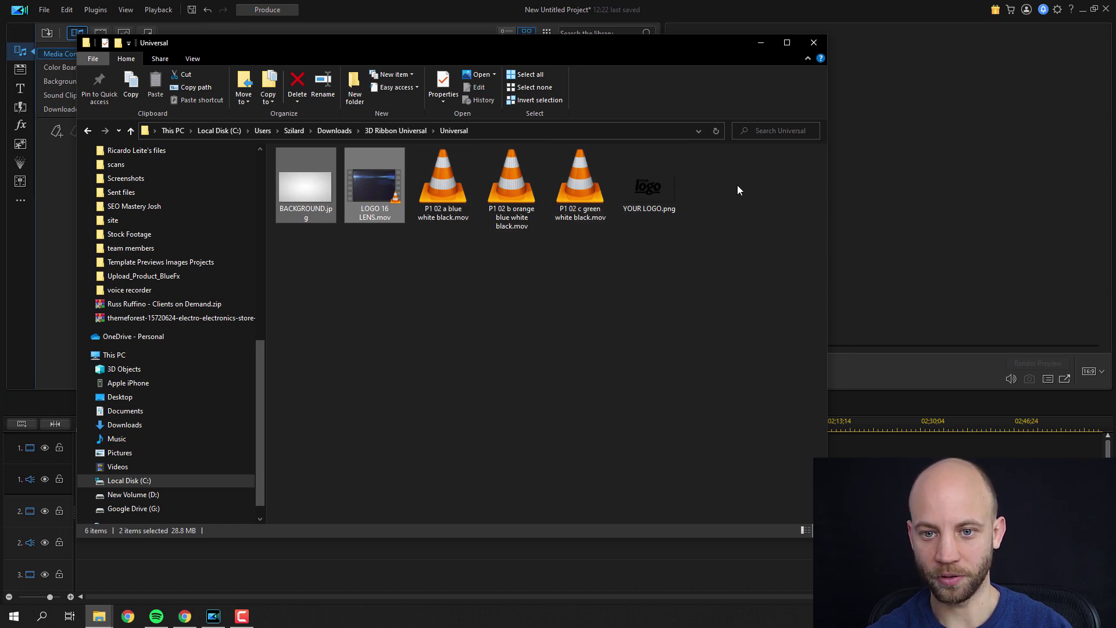
pyautogui.moveTo(737, 185); pyautogui.dragTo(299, 187)
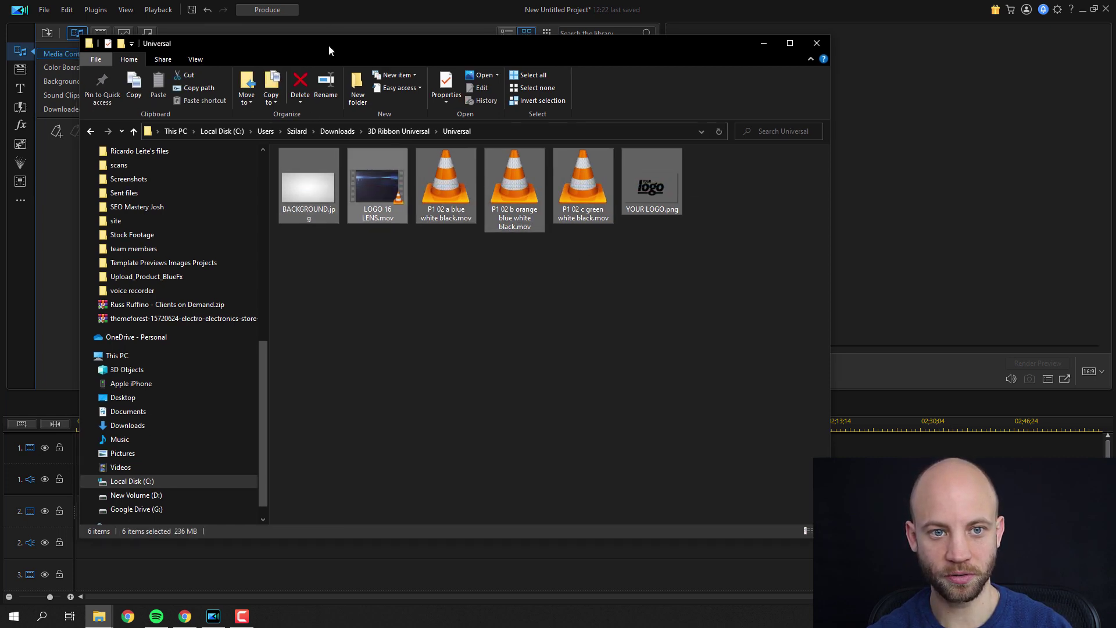
# - Try to import the six selected template files into the media library, then minimize the File Explorer window
pyautogui.moveTo(329, 44); pyautogui.dragTo(612, 114)
pyautogui.moveTo(599, 262); pyautogui.dragTo(177, 365)
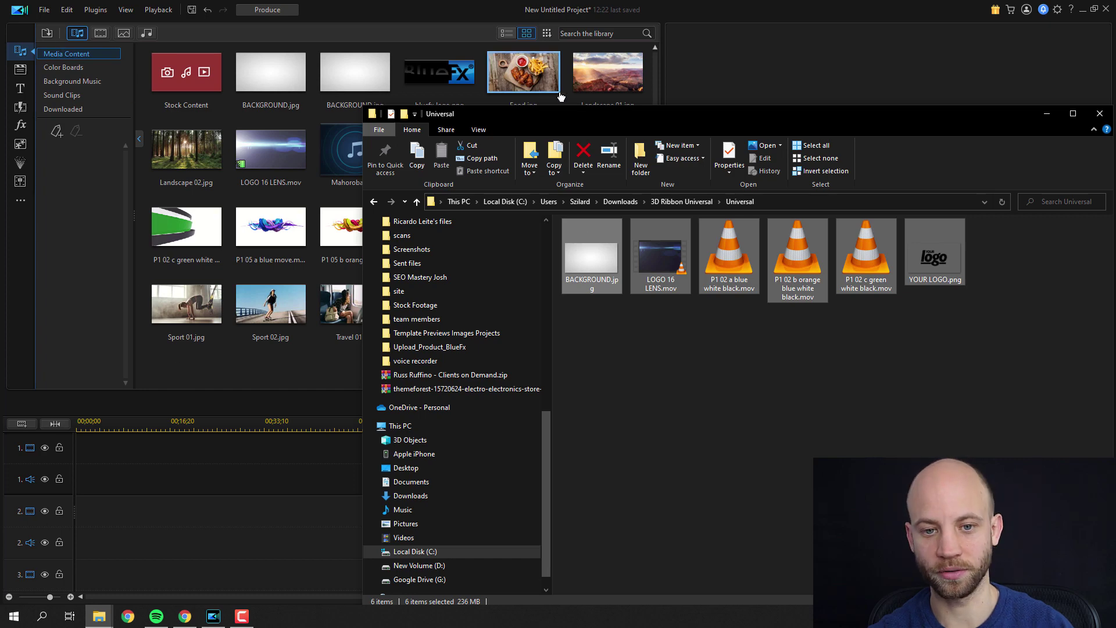
pyautogui.click(1046, 114)
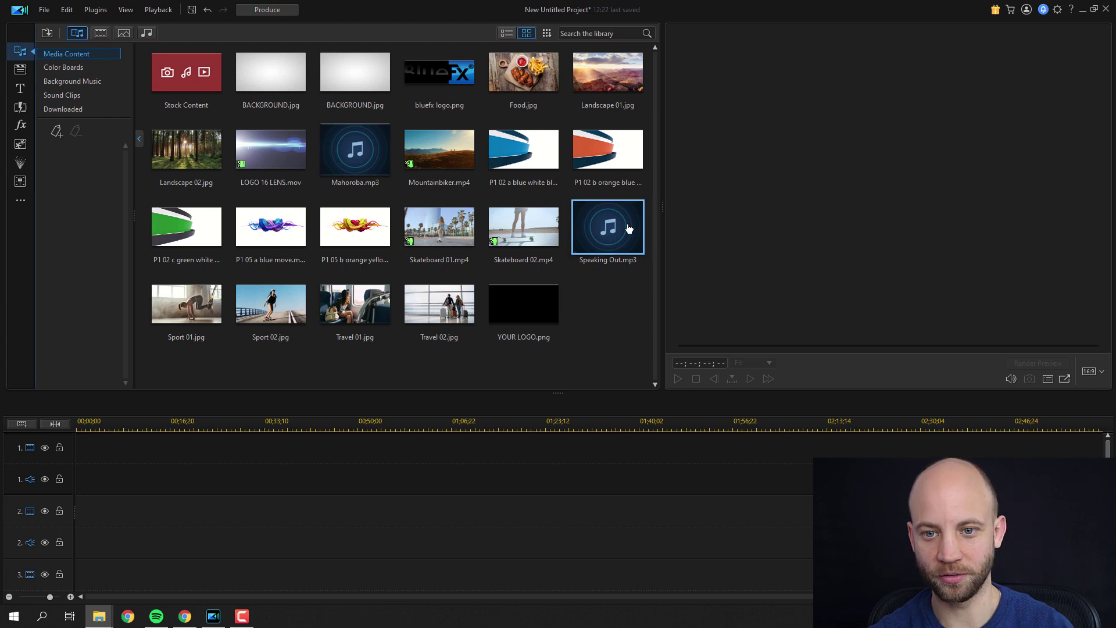
pyautogui.click(607, 313)
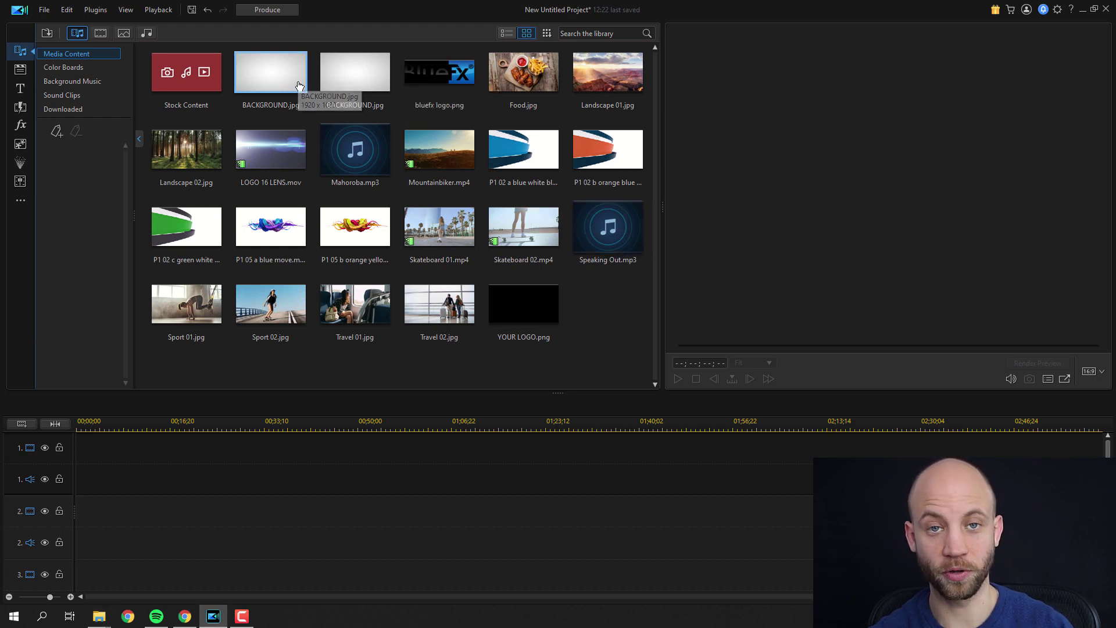
# - Place BACKGROUND.jpg at the start of video track 1 and extend it to about 37 seconds
pyautogui.click(257, 75)
pyautogui.moveTo(250, 75); pyautogui.dragTo(289, 448)
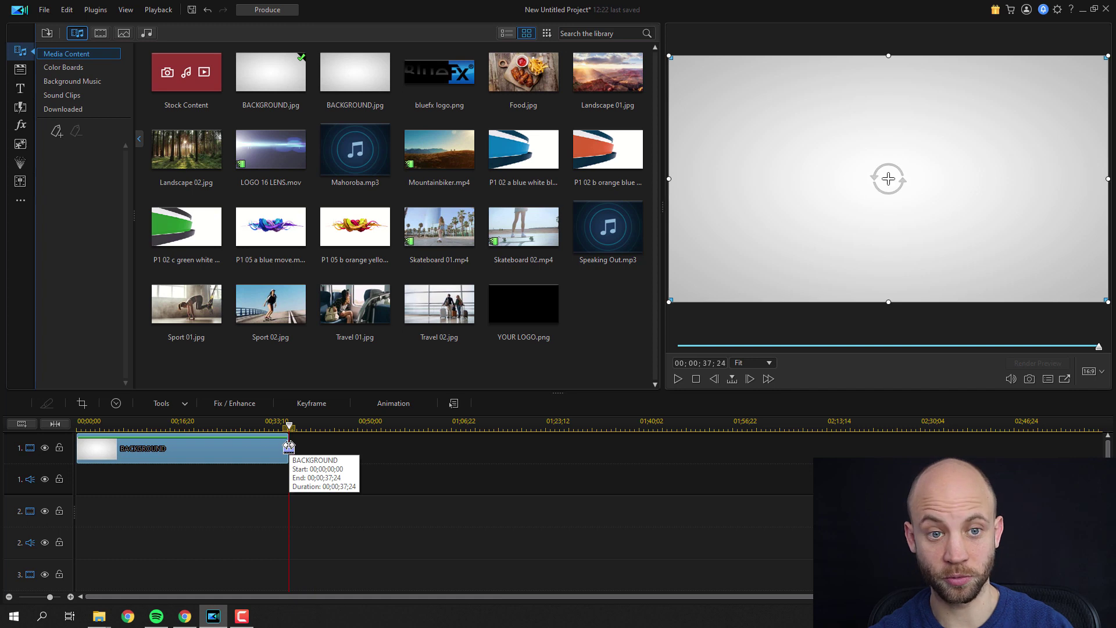
pyautogui.click(146, 427)
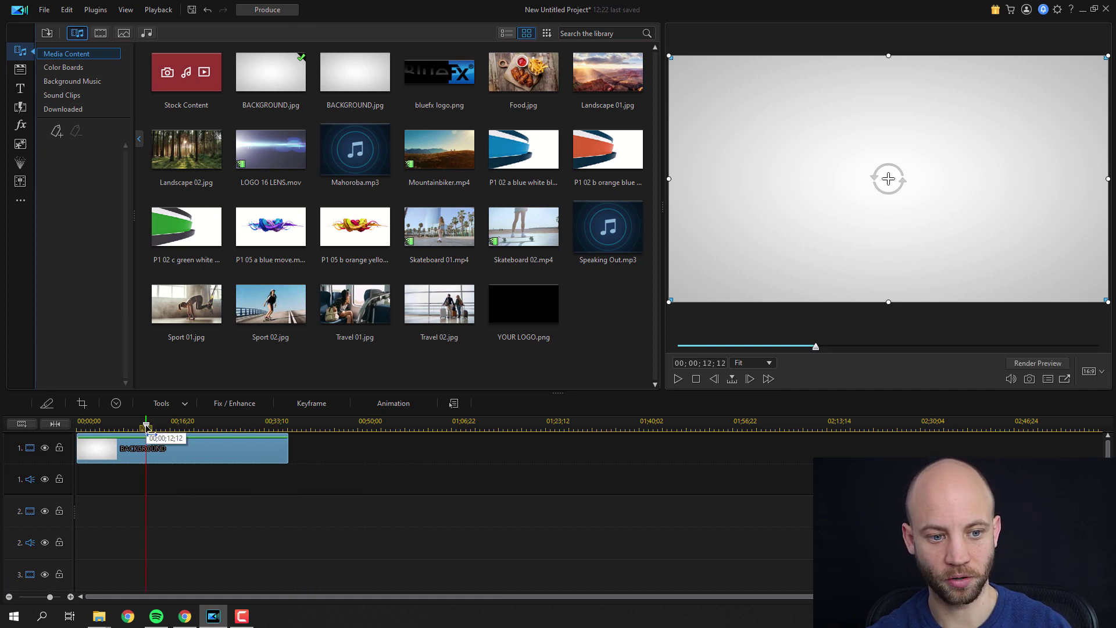
pyautogui.moveTo(147, 427); pyautogui.dragTo(199, 428)
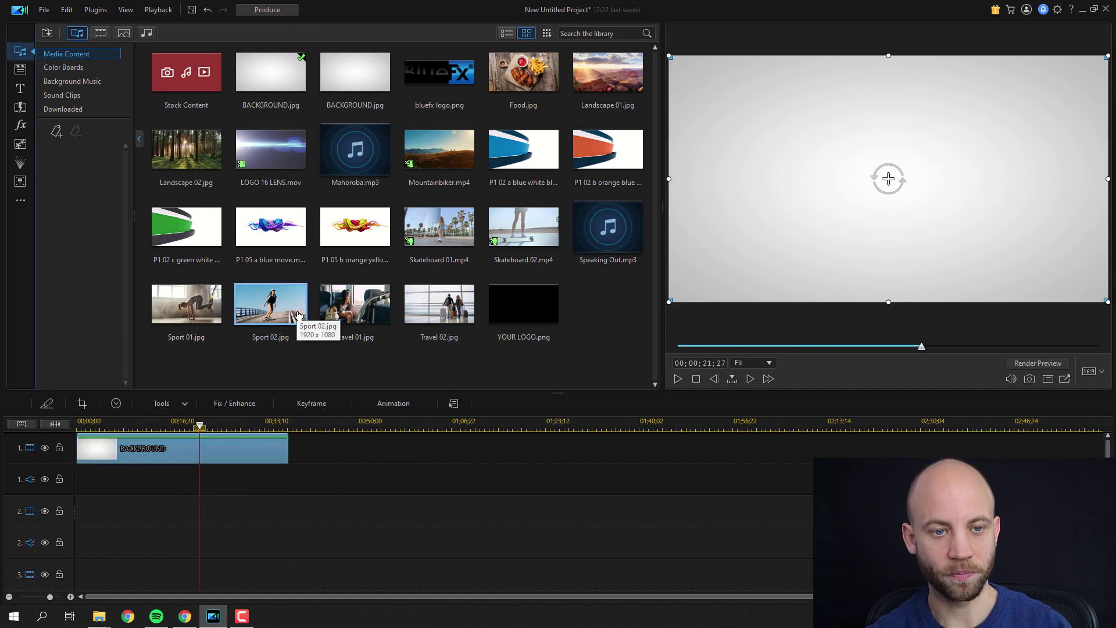
# - Place bluefx logo.png at the start of video track 2 and scale it to just over a third of the frame's width
pyautogui.click(419, 77)
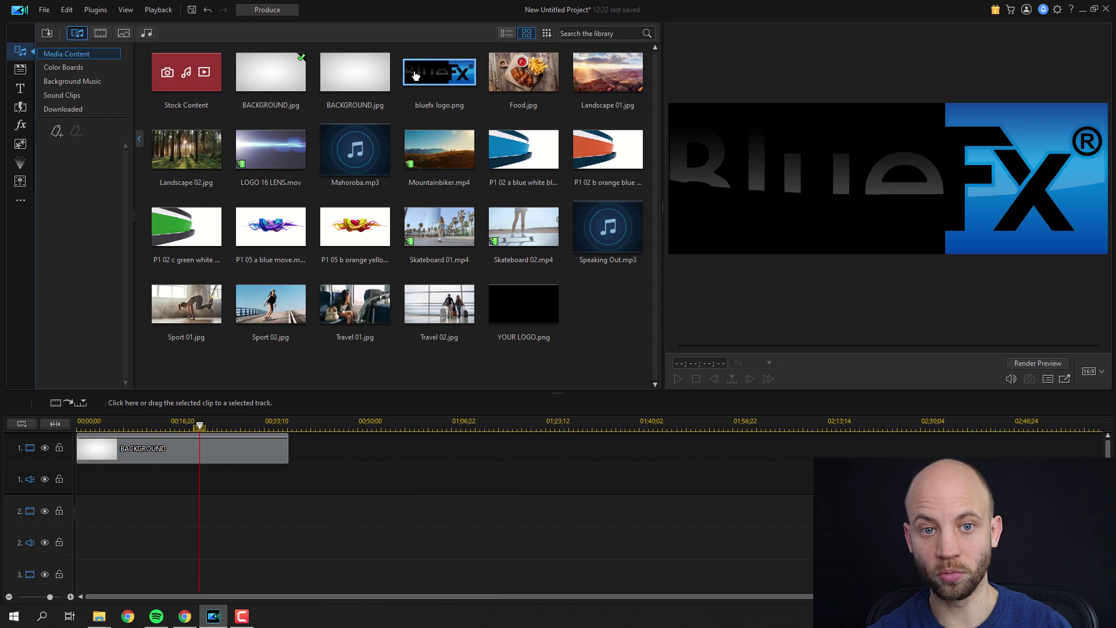
pyautogui.click(516, 308)
pyautogui.moveTo(507, 311); pyautogui.dragTo(66, 529)
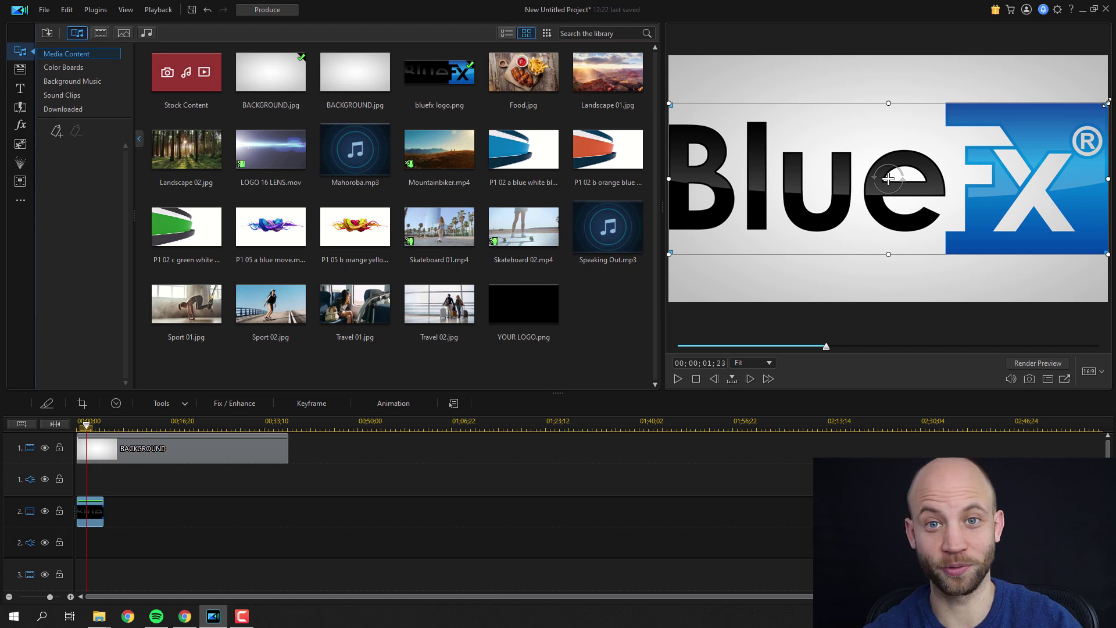
pyautogui.moveTo(1107, 103)
pyautogui.mouseDown()
pyautogui.moveTo(1064, 122)
pyautogui.moveTo(1106, 107)
pyautogui.mouseUp()
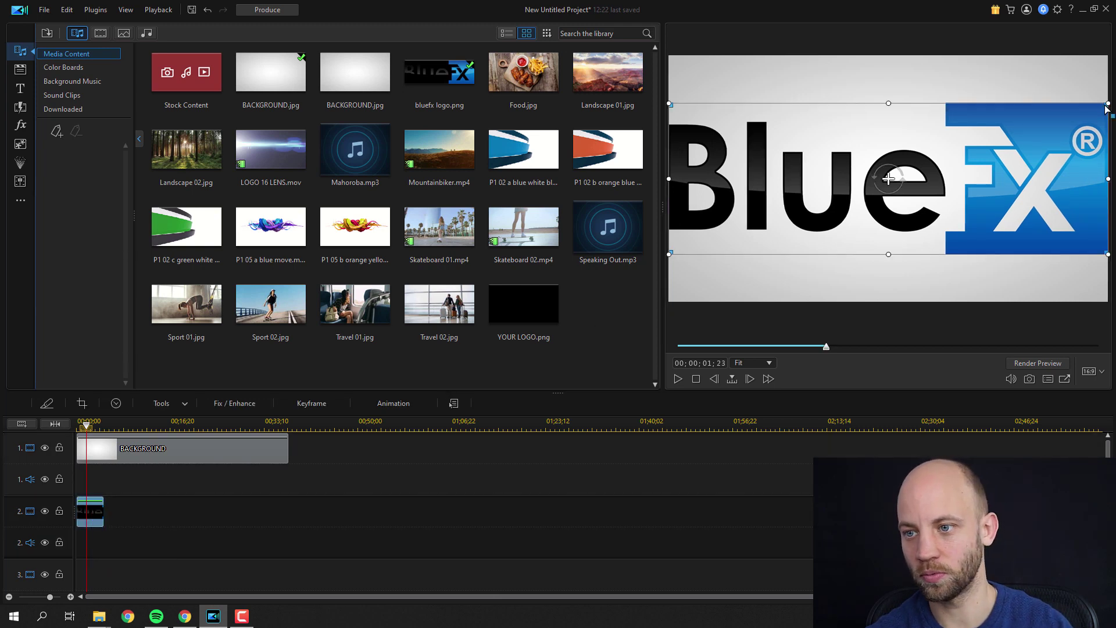
pyautogui.moveTo(1108, 103); pyautogui.dragTo(970, 155)
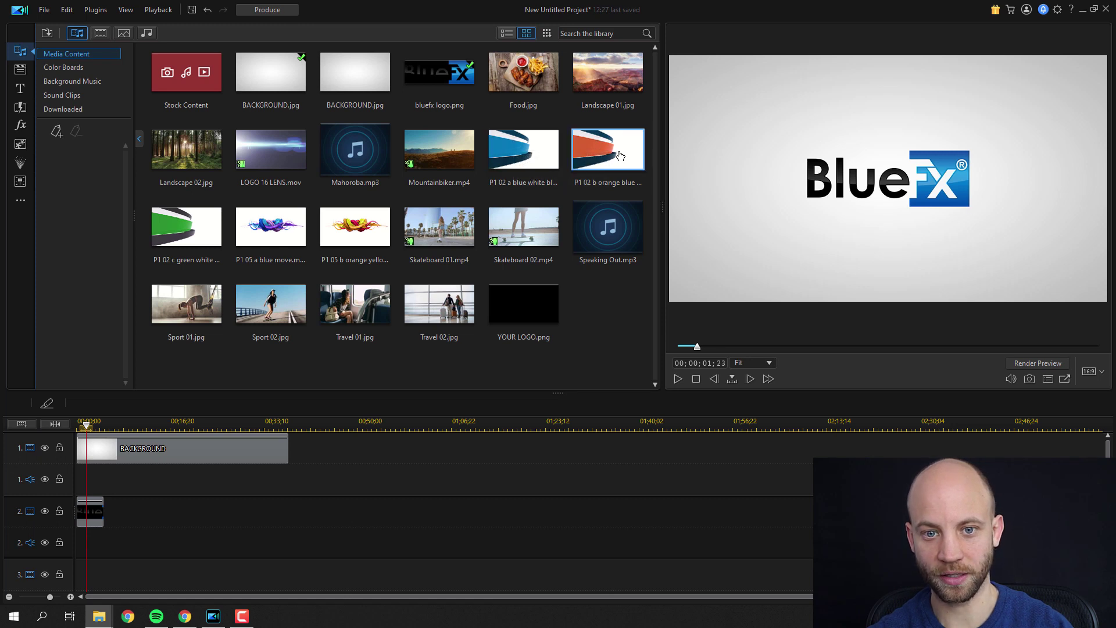
# - Preview the green ribbon clip, place P1 02 a blue white black.mov on video track 3 at about 3 seconds, and enlarge the timeline area
pyautogui.click(193, 234)
pyautogui.click(860, 347)
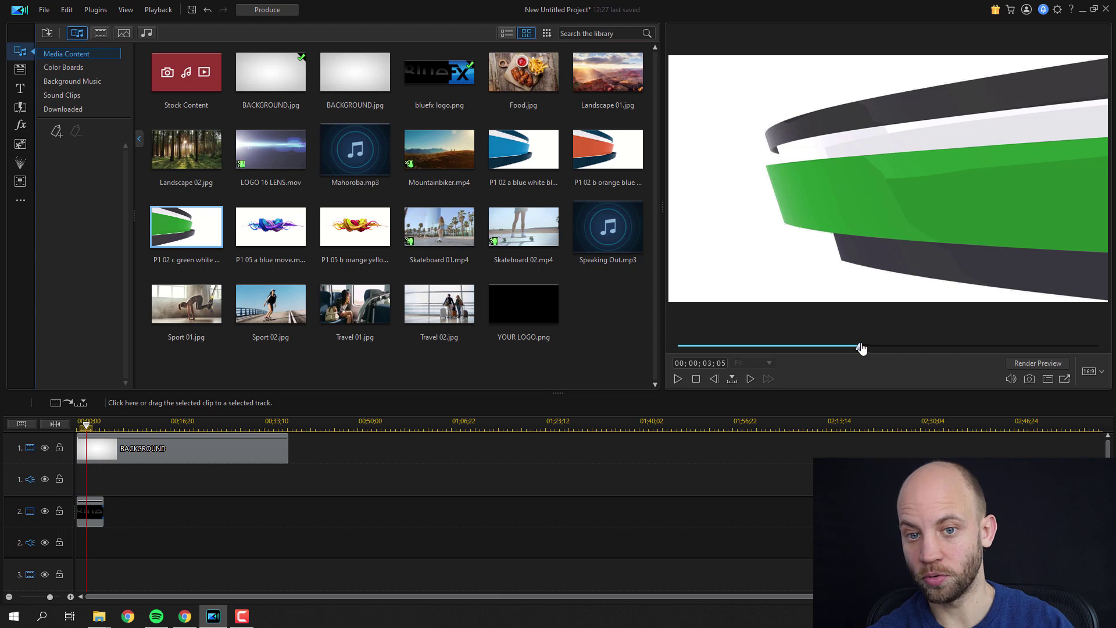
pyautogui.click(501, 154)
pyautogui.moveTo(503, 154); pyautogui.dragTo(95, 575)
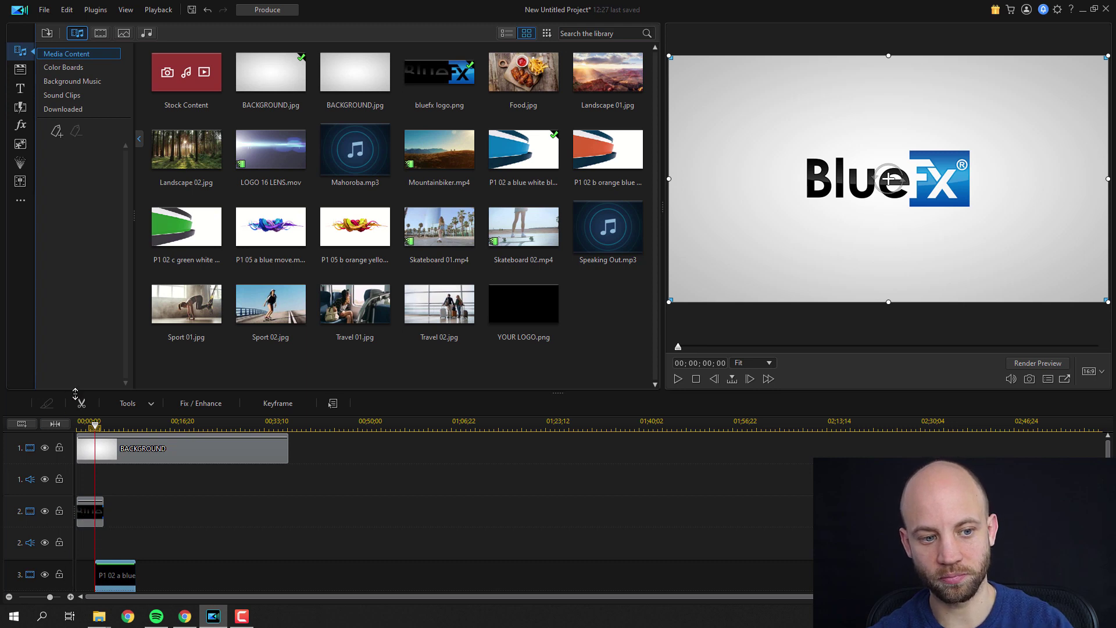
pyautogui.moveTo(75, 391); pyautogui.dragTo(80, 359)
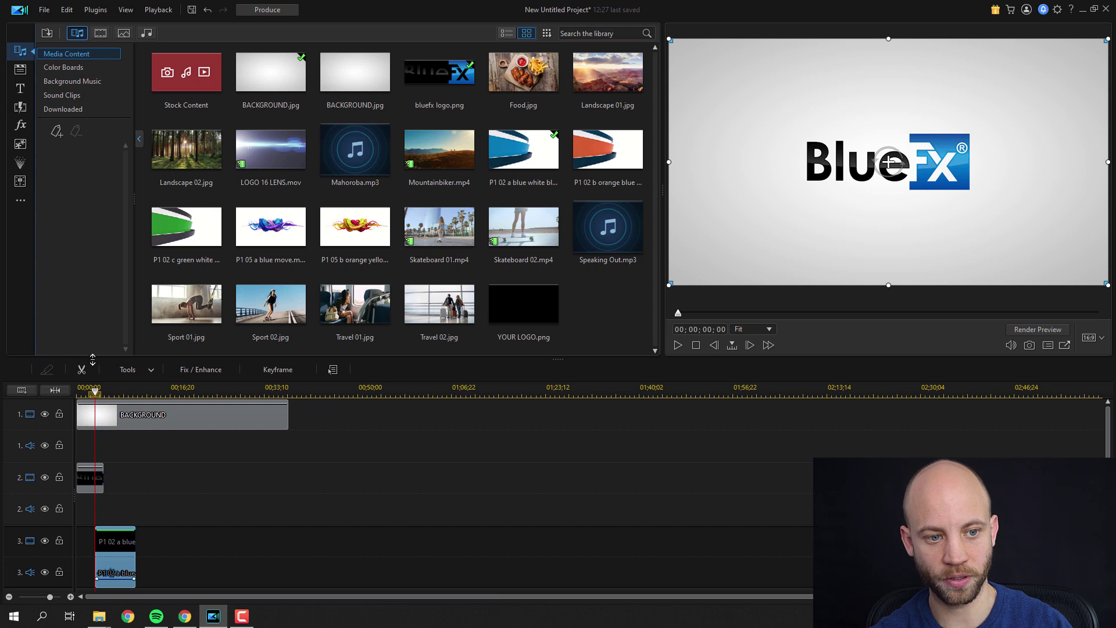
pyautogui.moveTo(93, 360); pyautogui.dragTo(102, 259)
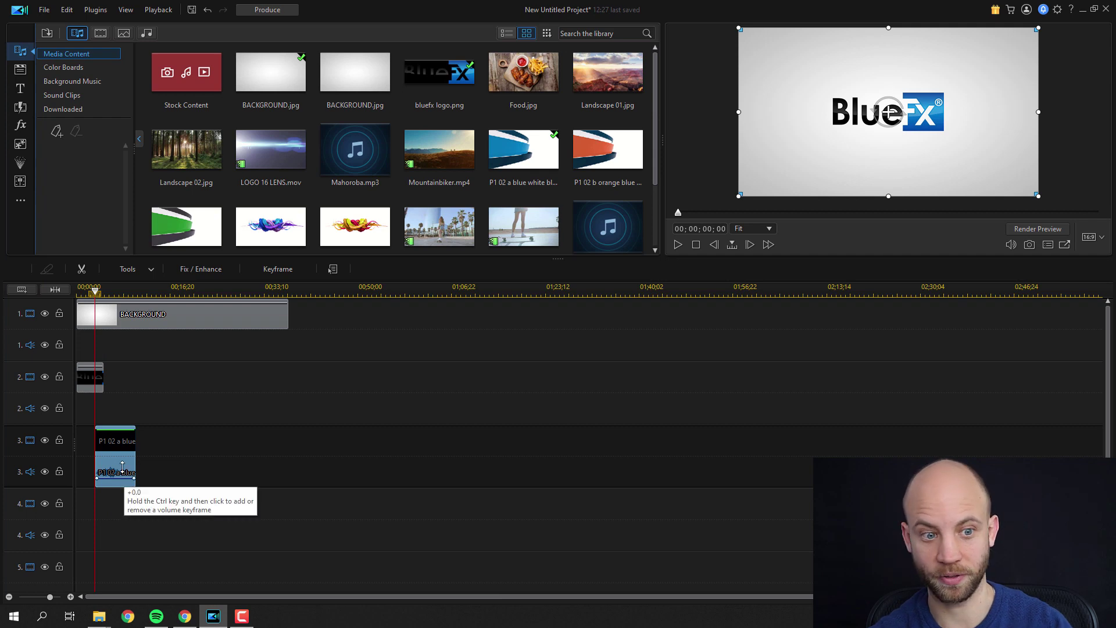
# - Play the timeline from the start to check when the ribbon passes over the logo
pyautogui.moveTo(96, 294); pyautogui.dragTo(70, 297)
pyautogui.press('space')
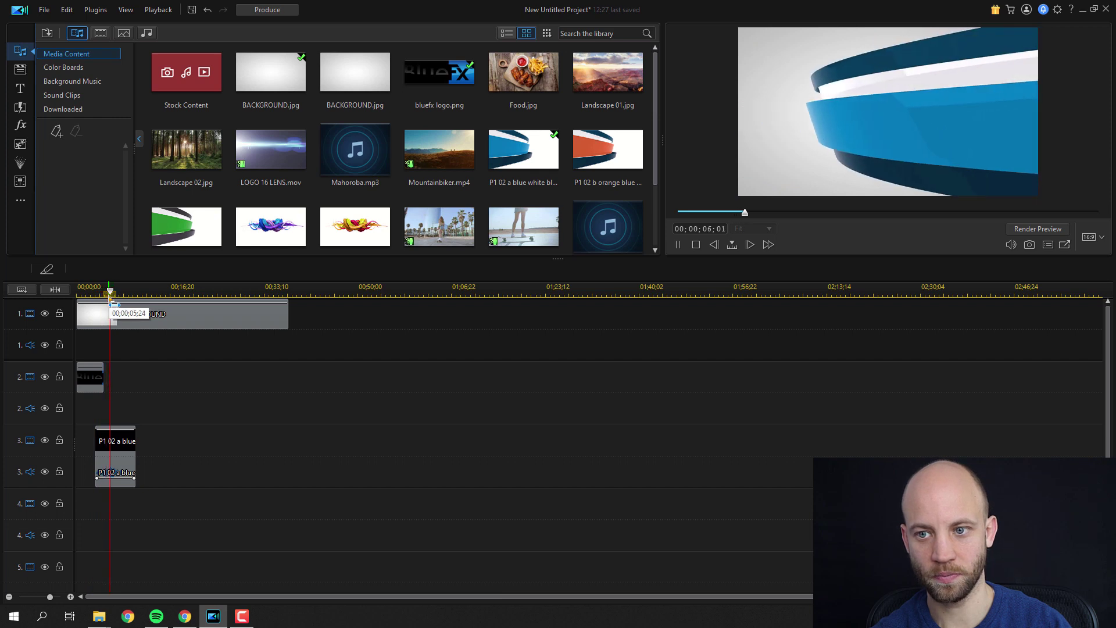
pyautogui.press('space')
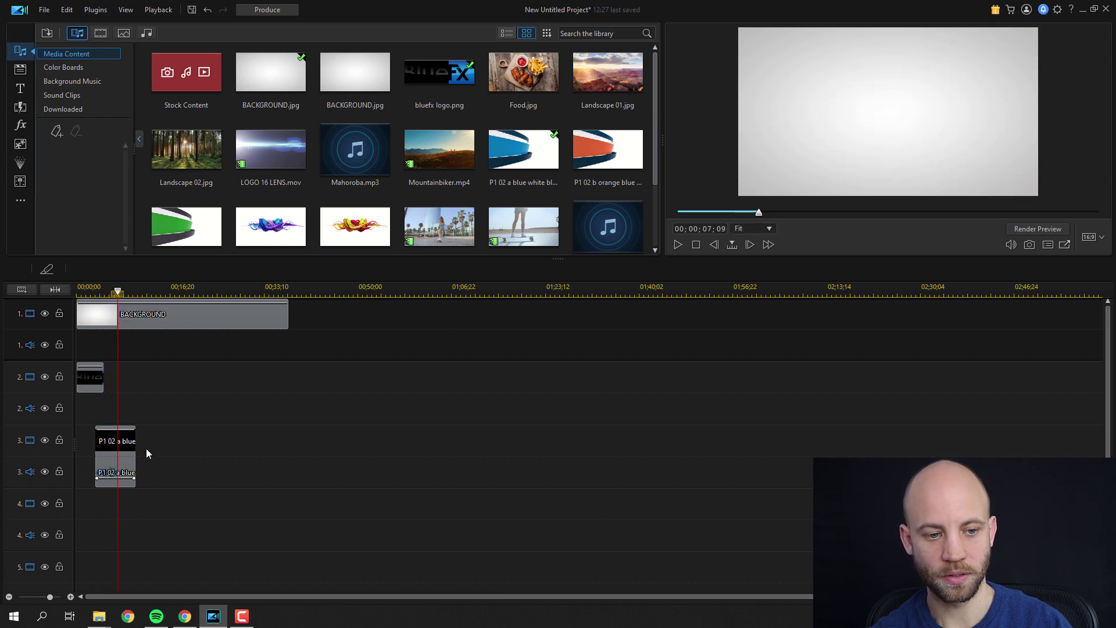
# - Move the blue ribbon clip to the start of video track 3
pyautogui.click(114, 441)
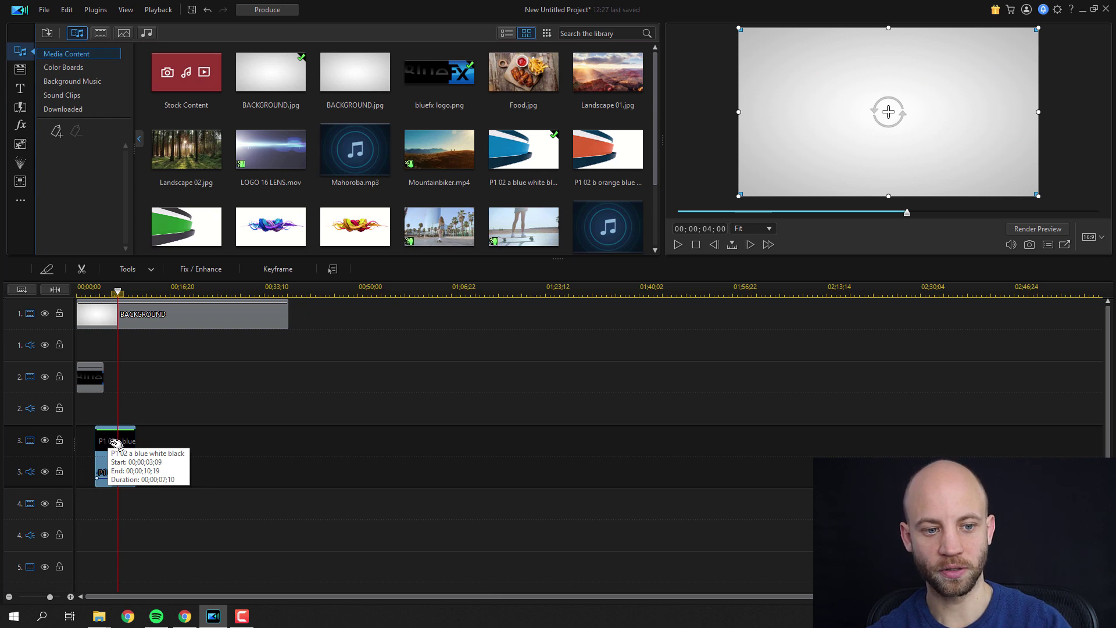
pyautogui.moveTo(116, 443); pyautogui.dragTo(94, 443)
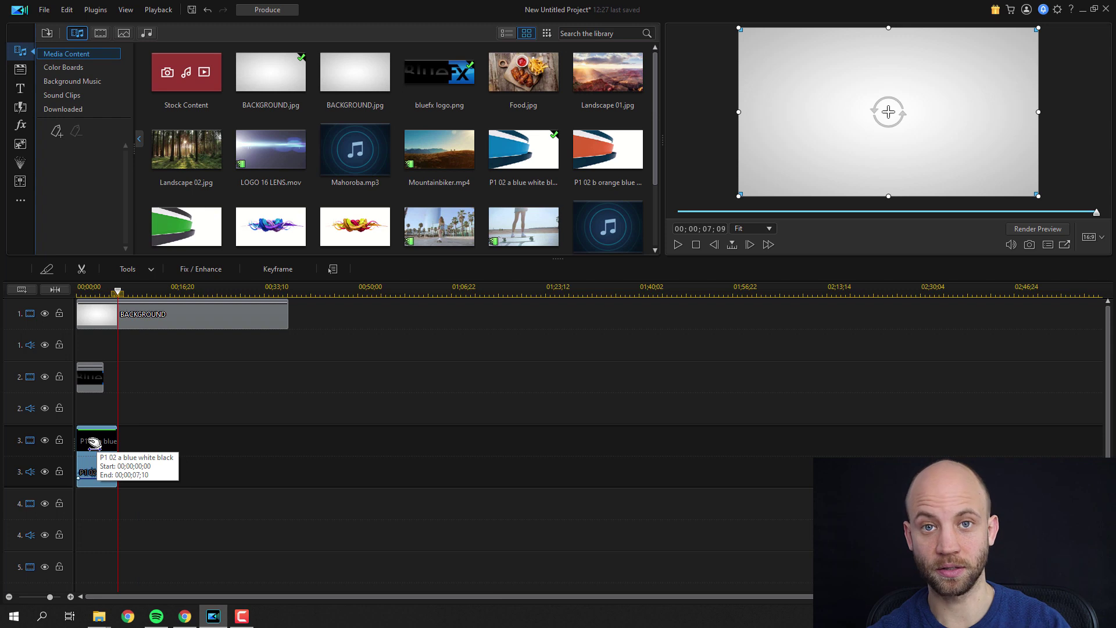
# - Replay the opening seconds to examine the ribbon's timing against the logo's appearance
pyautogui.click(86, 289)
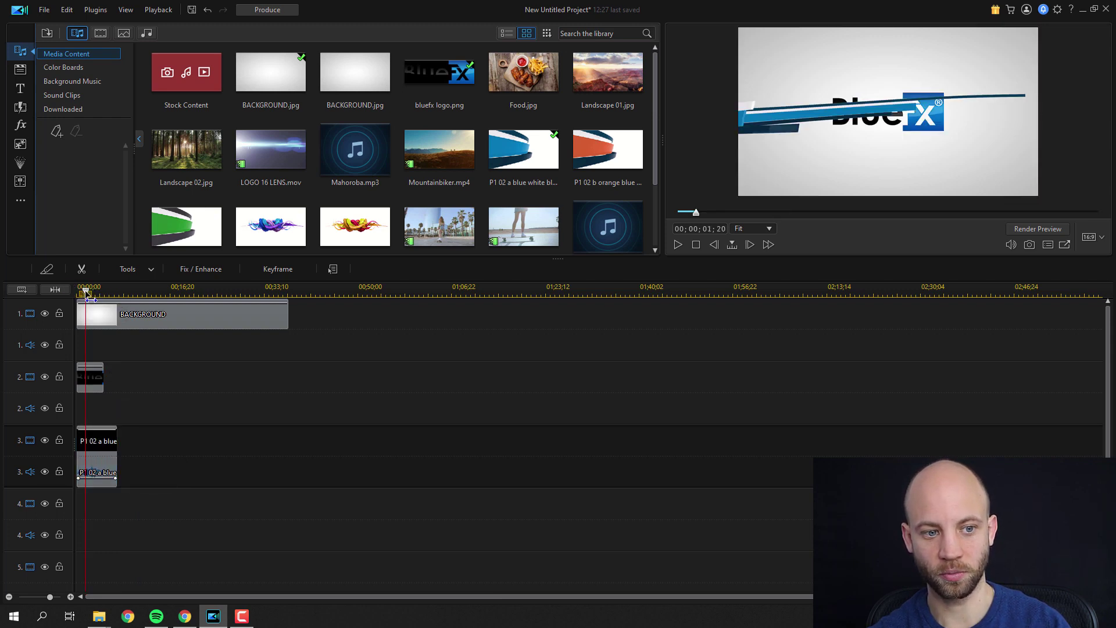
pyautogui.moveTo(85, 296); pyautogui.dragTo(79, 291)
pyautogui.press('space')
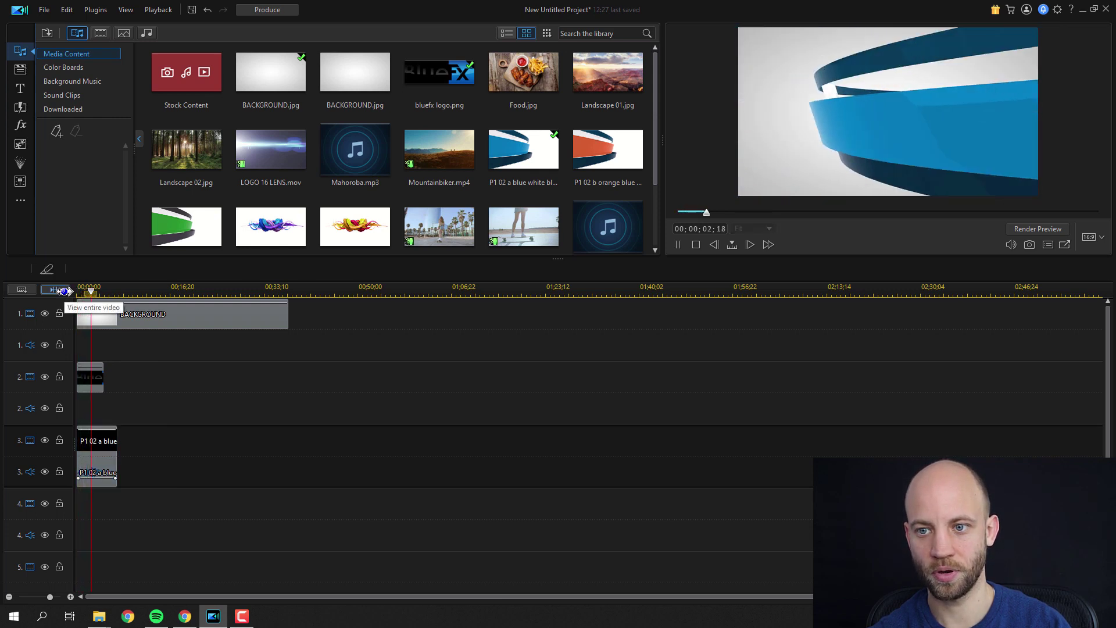
pyautogui.press('space')
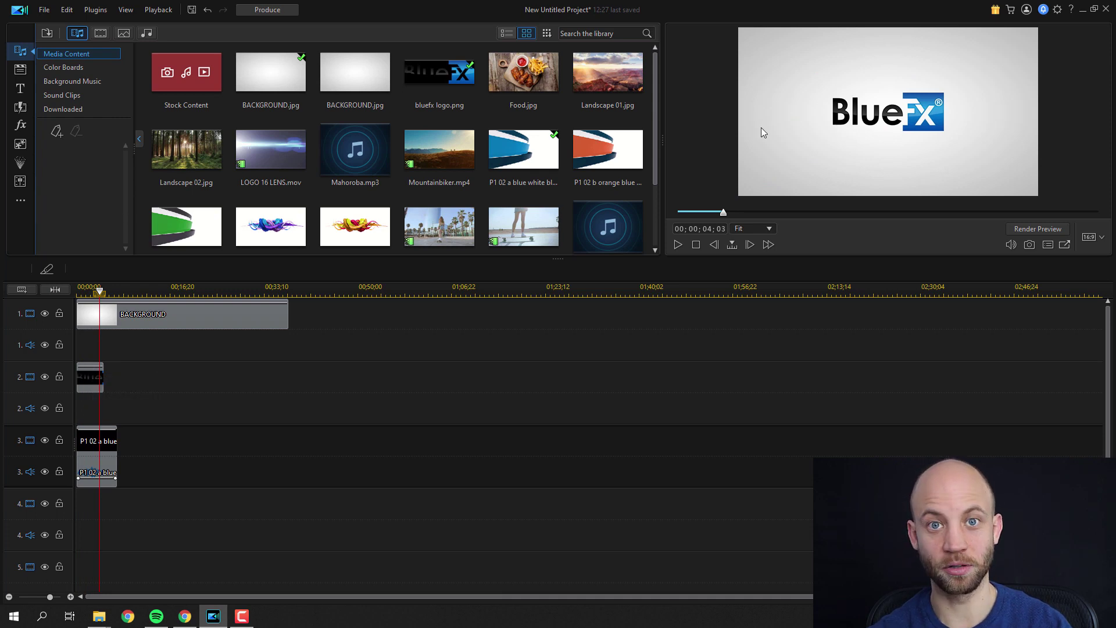
pyautogui.moveTo(100, 292)
pyautogui.mouseDown()
pyautogui.moveTo(66, 292)
pyautogui.moveTo(83, 295)
pyautogui.mouseUp()
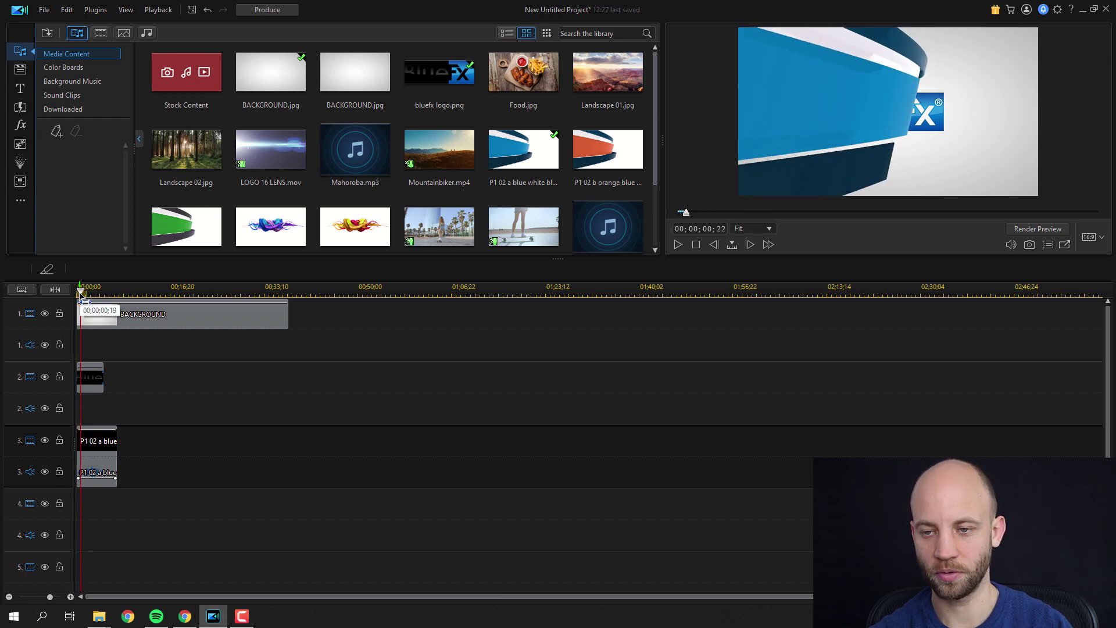
pyautogui.press('space')
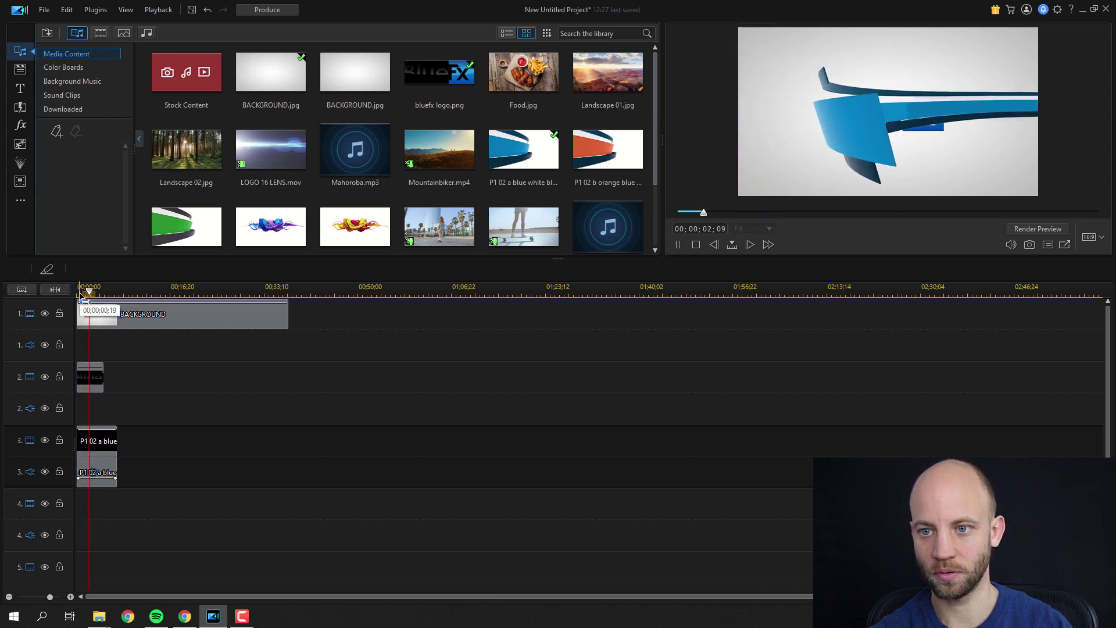
# - Pause where the ribbon fully covers the logo and move the logo clip on track 2 to start at 00:00:02:20
pyautogui.press('space')
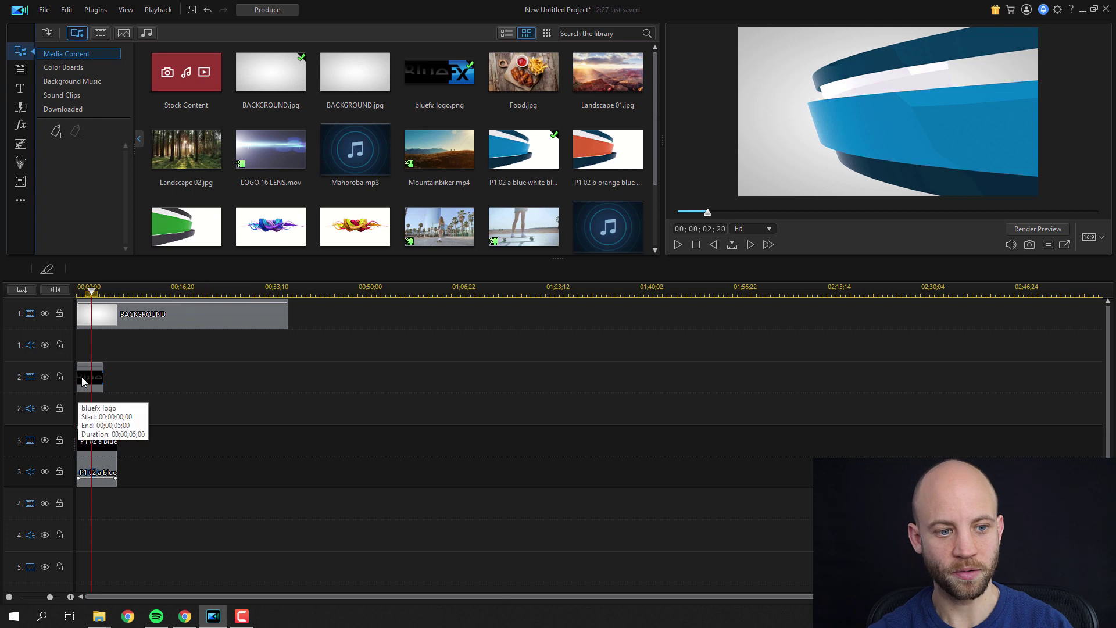
pyautogui.moveTo(84, 379); pyautogui.dragTo(101, 381)
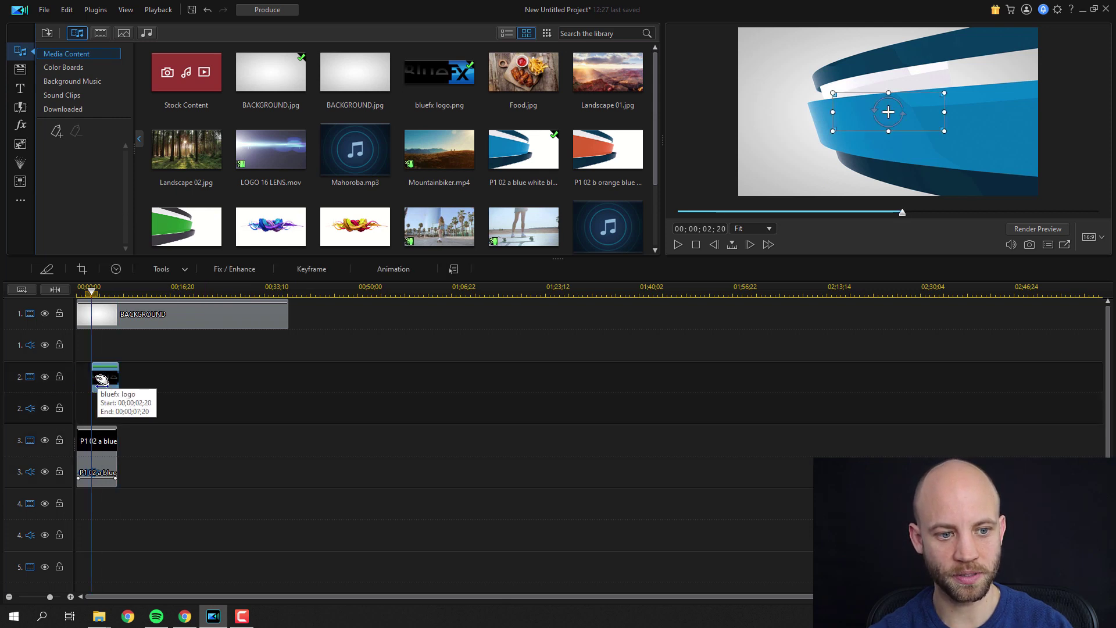
# - Play the intro twice from the start to check how the ribbon reveals the logo
pyautogui.click(93, 293)
pyautogui.moveTo(92, 292); pyautogui.dragTo(44, 289)
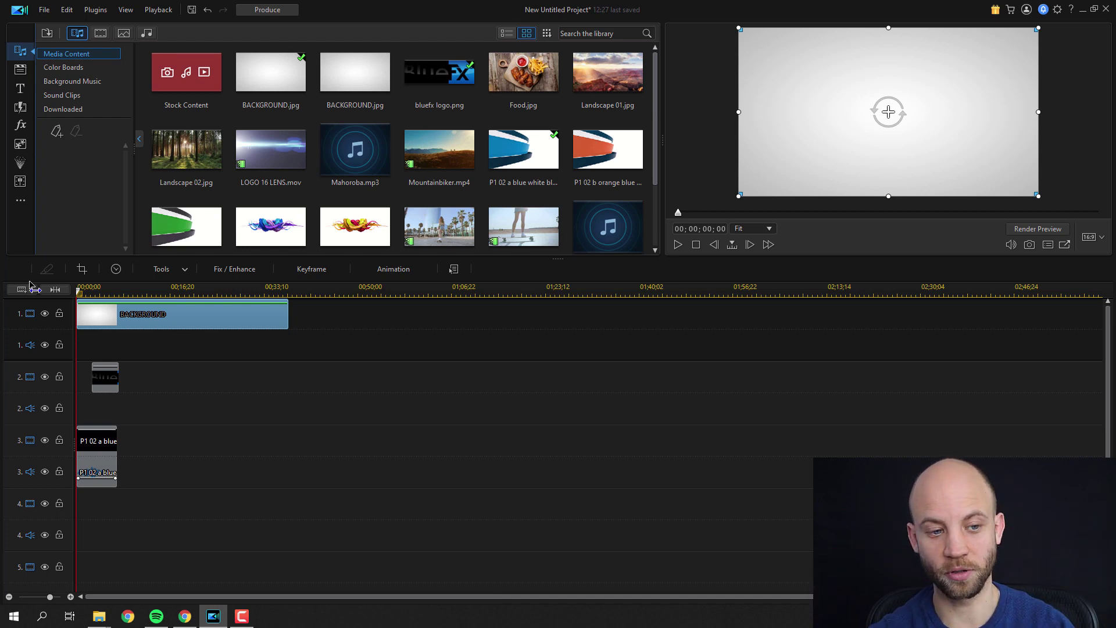
pyautogui.press('space')
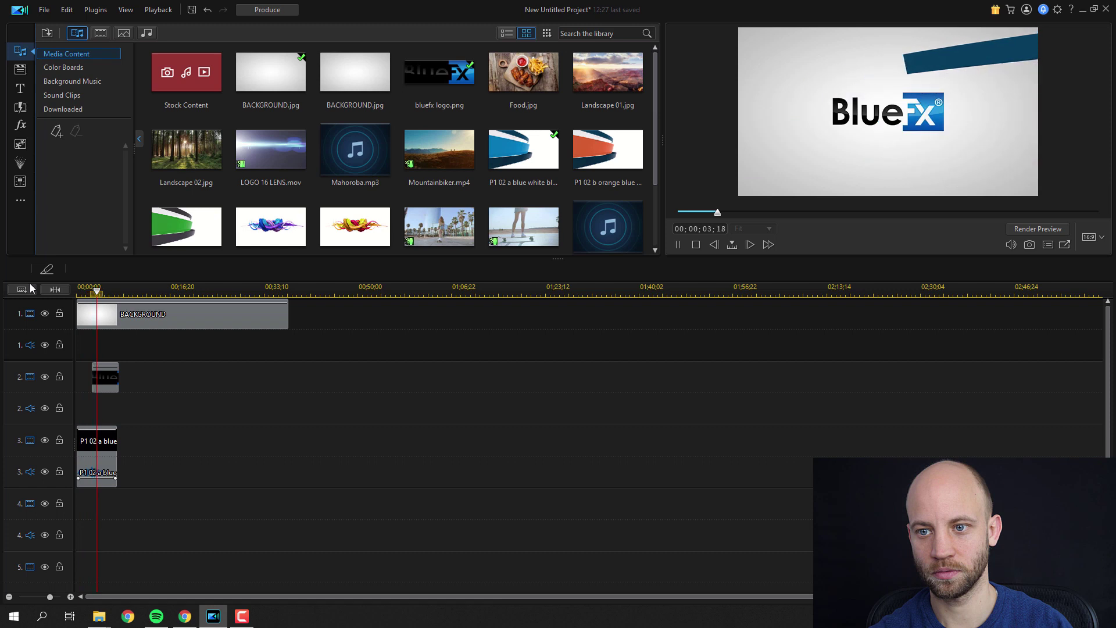
pyautogui.press('space')
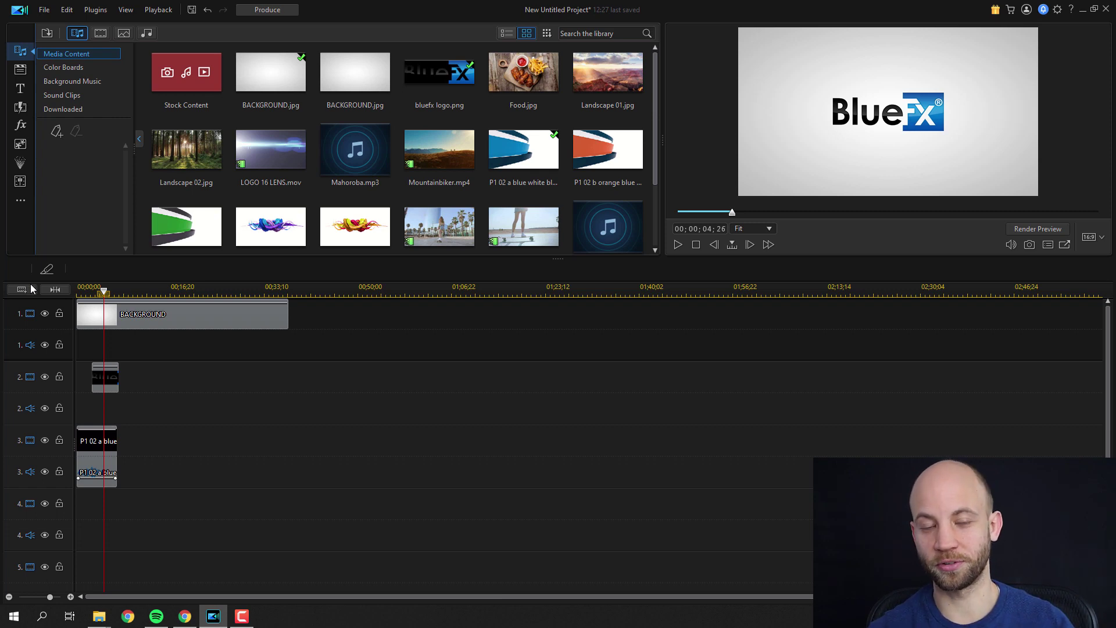
pyautogui.moveTo(104, 290); pyautogui.dragTo(42, 290)
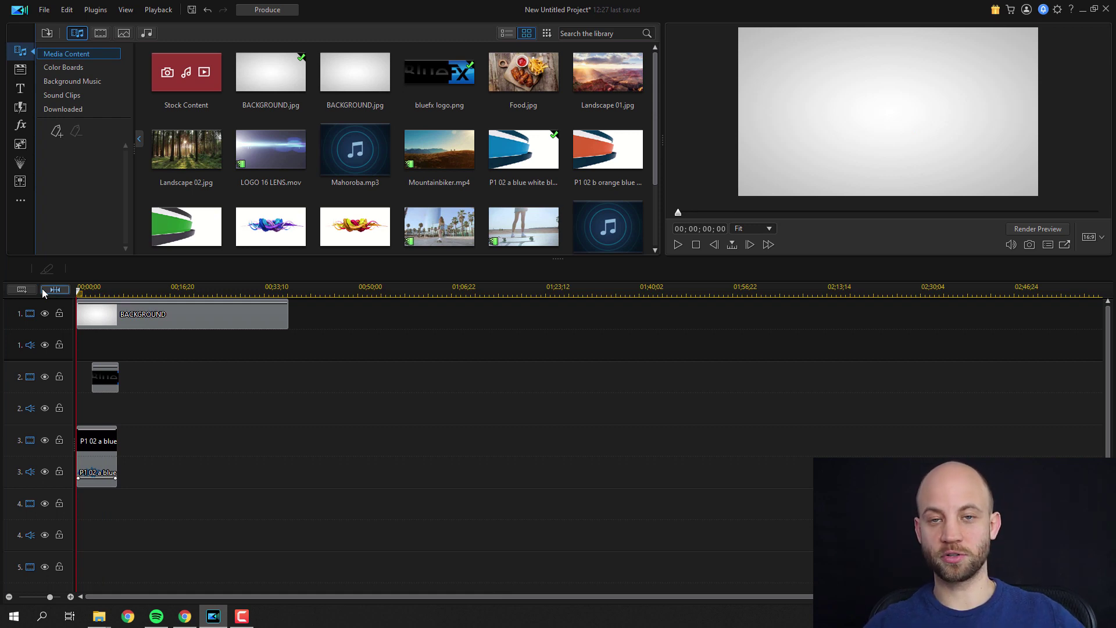
pyautogui.press('space')
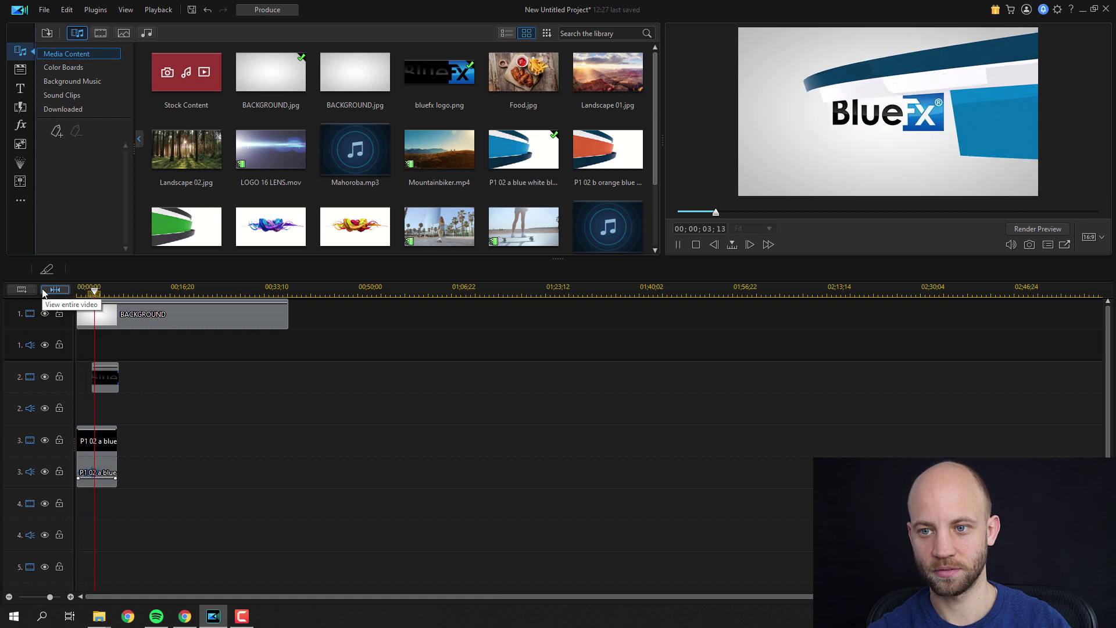
pyautogui.press('space')
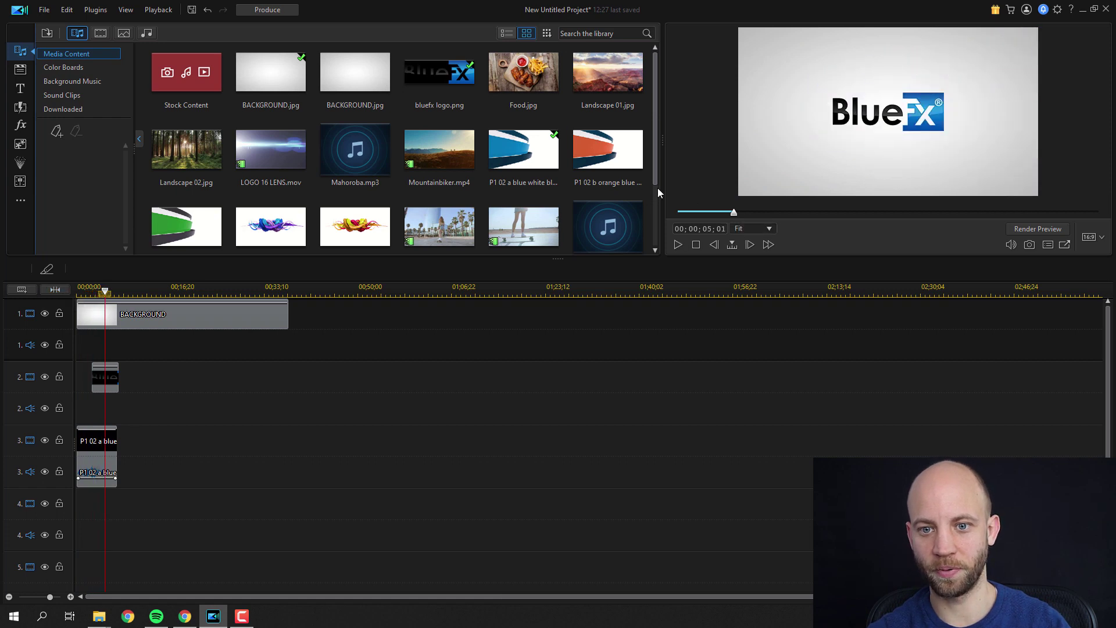
# - Move the blue ribbon clip from track 3 to the start of video track 4, freeing track 3
pyautogui.click(118, 378)
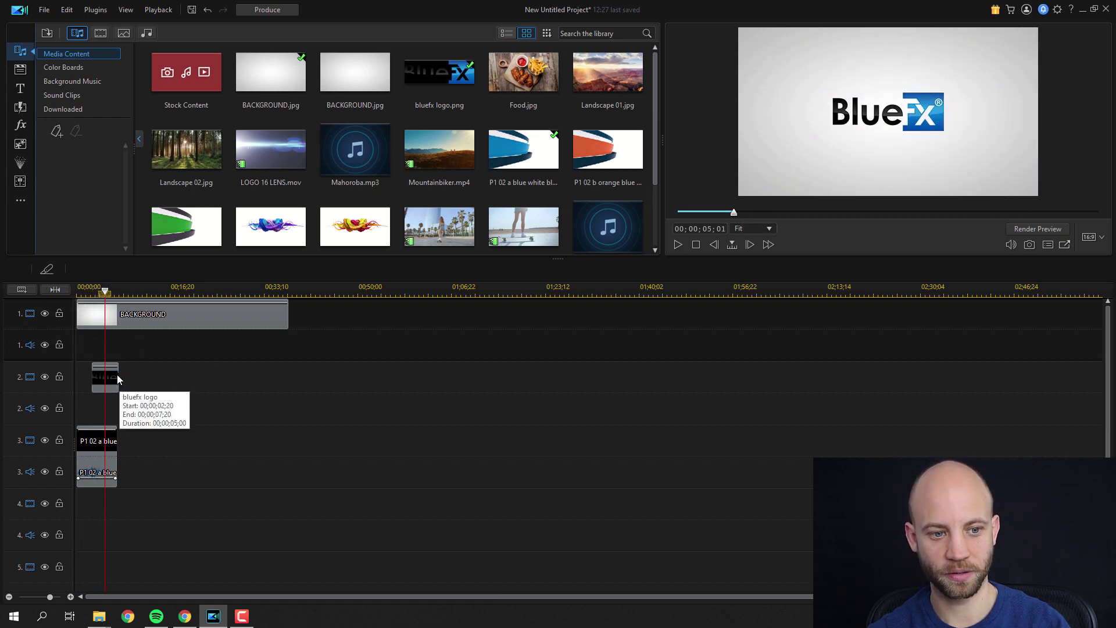
pyautogui.click(118, 379)
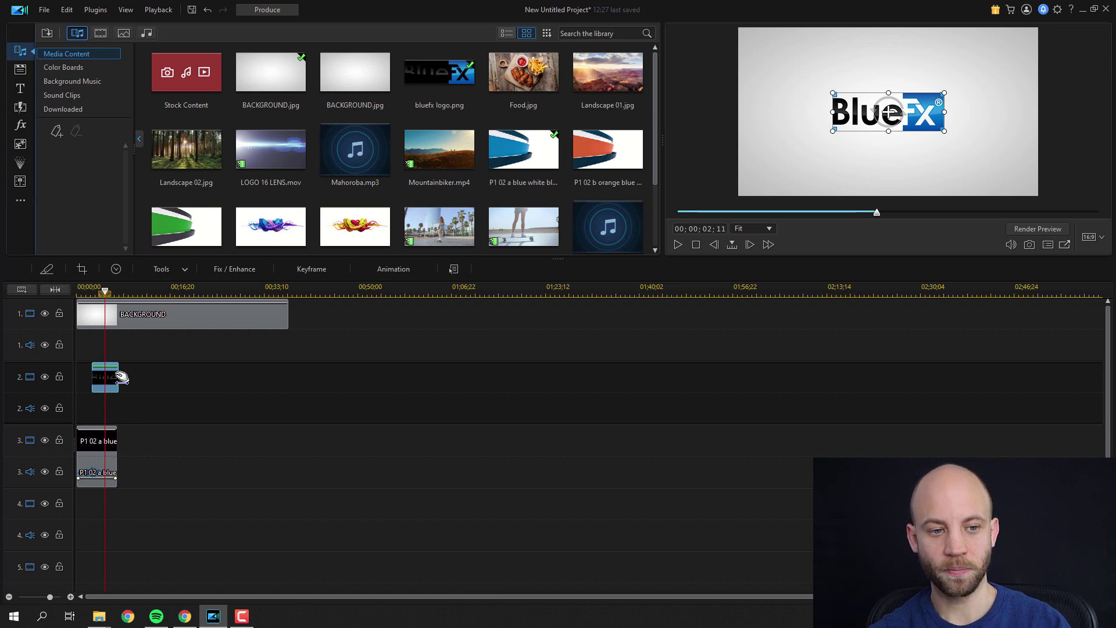
pyautogui.click(95, 460)
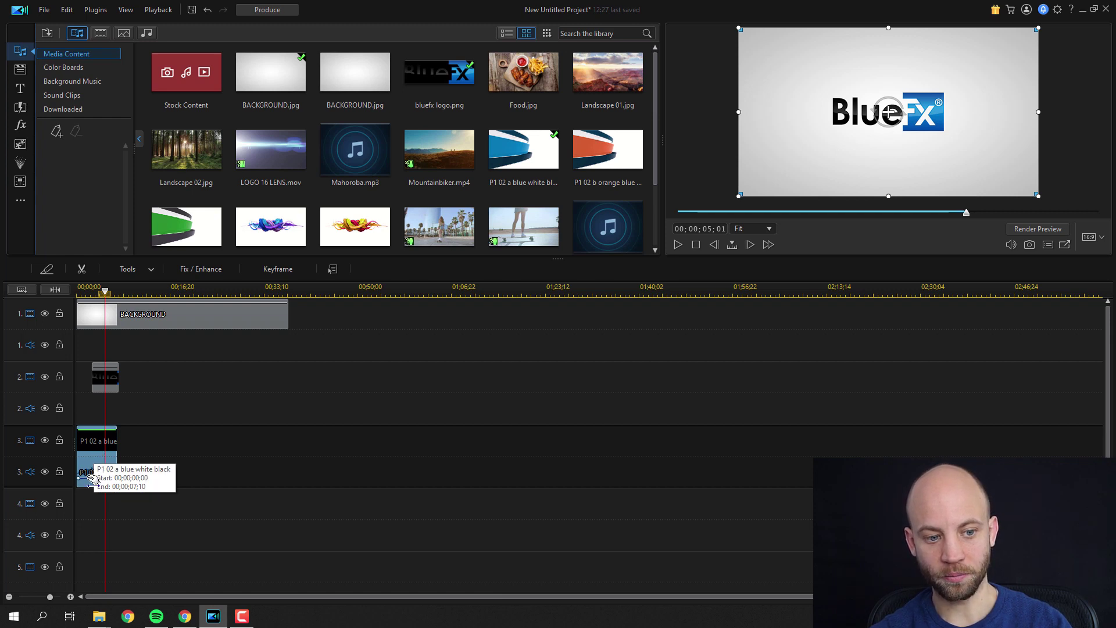
pyautogui.moveTo(92, 478); pyautogui.dragTo(89, 505)
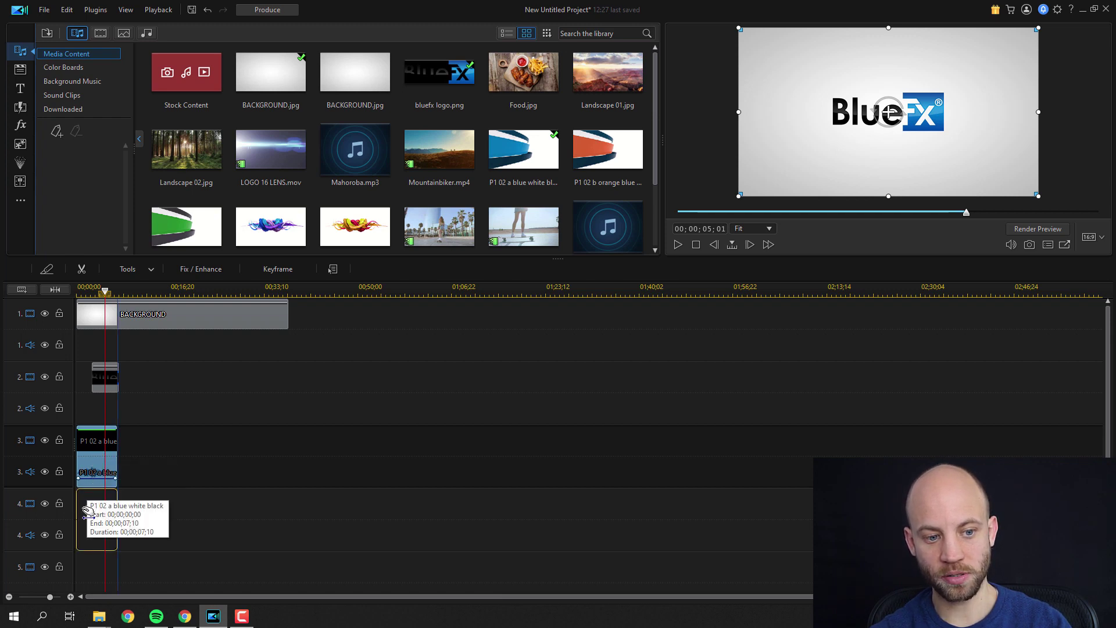
pyautogui.moveTo(90, 431); pyautogui.dragTo(90, 426)
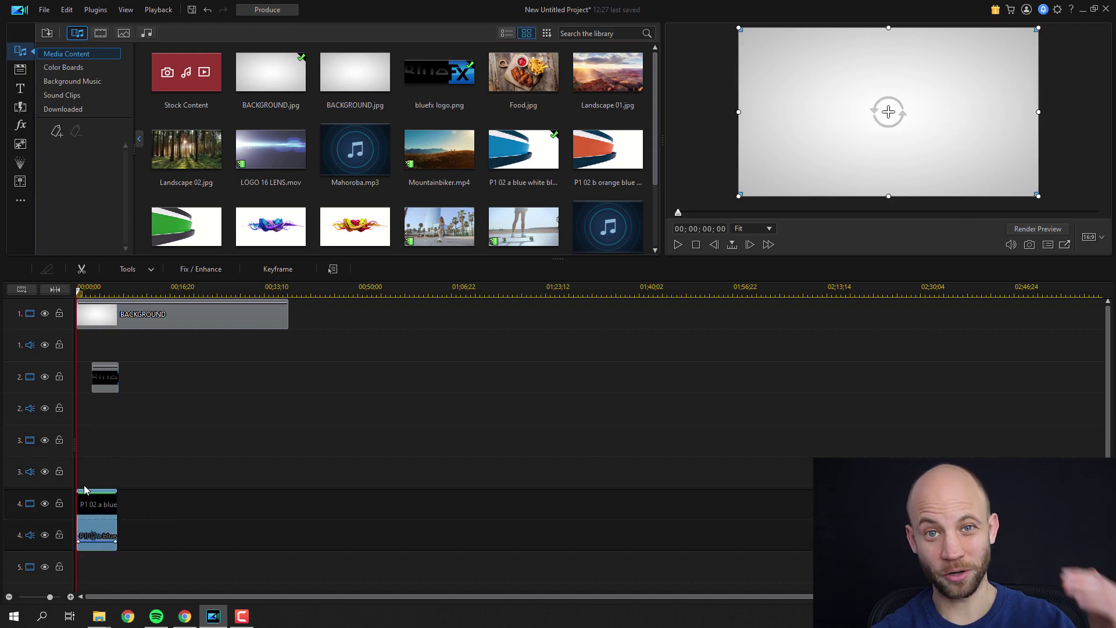
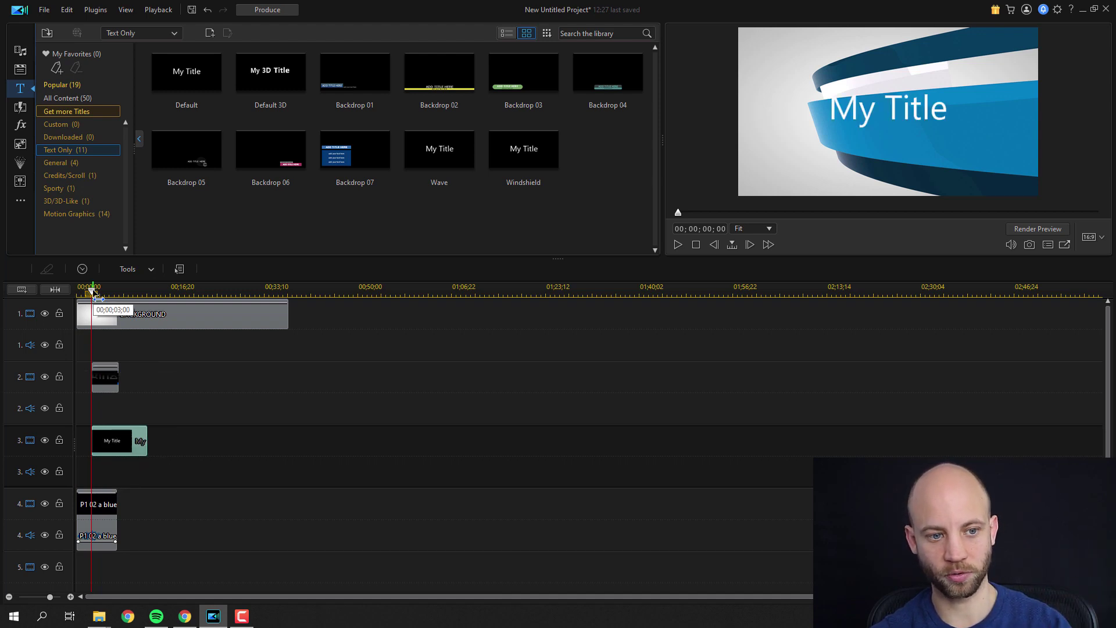
# - Park the playhead where the ribbon has cleared the logo and open the My Title clip in the Title Designer
pyautogui.moveTo(93, 293); pyautogui.dragTo(104, 300)
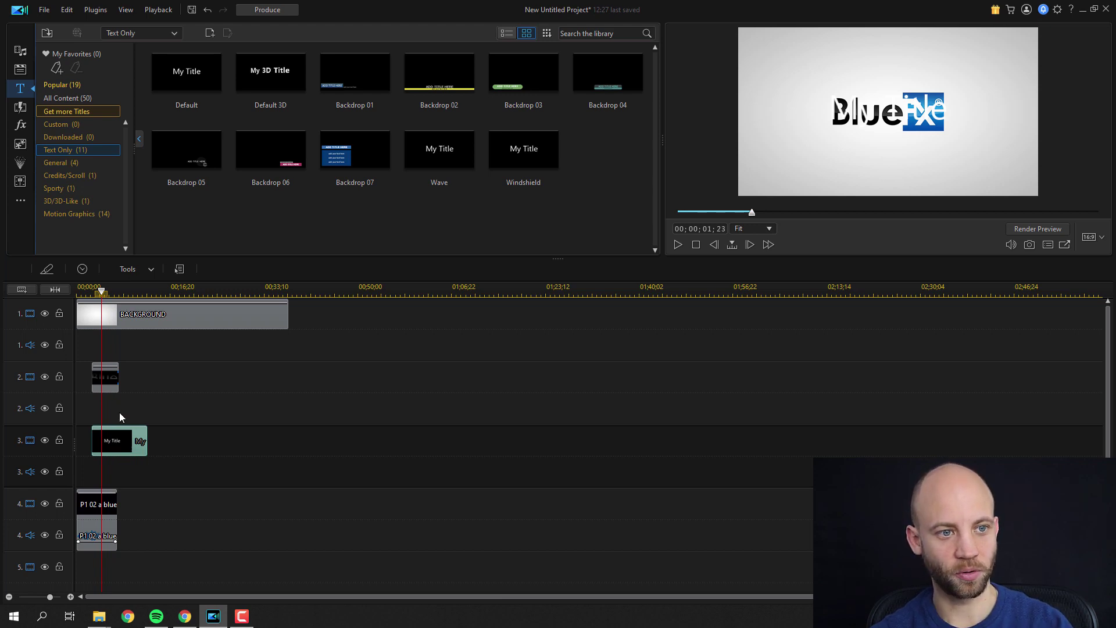
pyautogui.rightClick(121, 440)
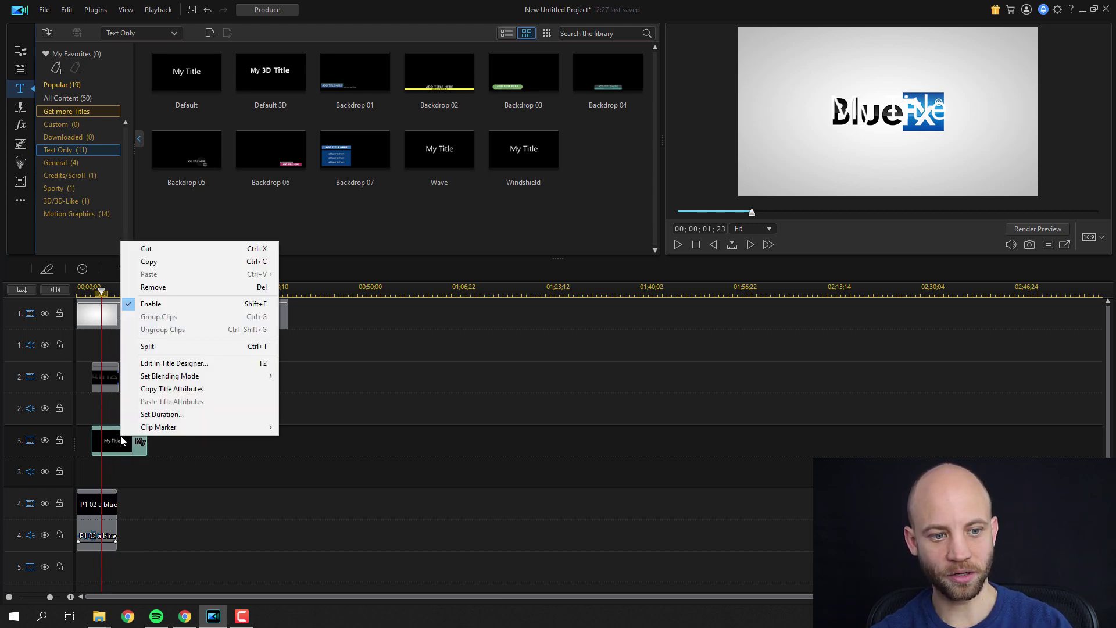
pyautogui.click(232, 363)
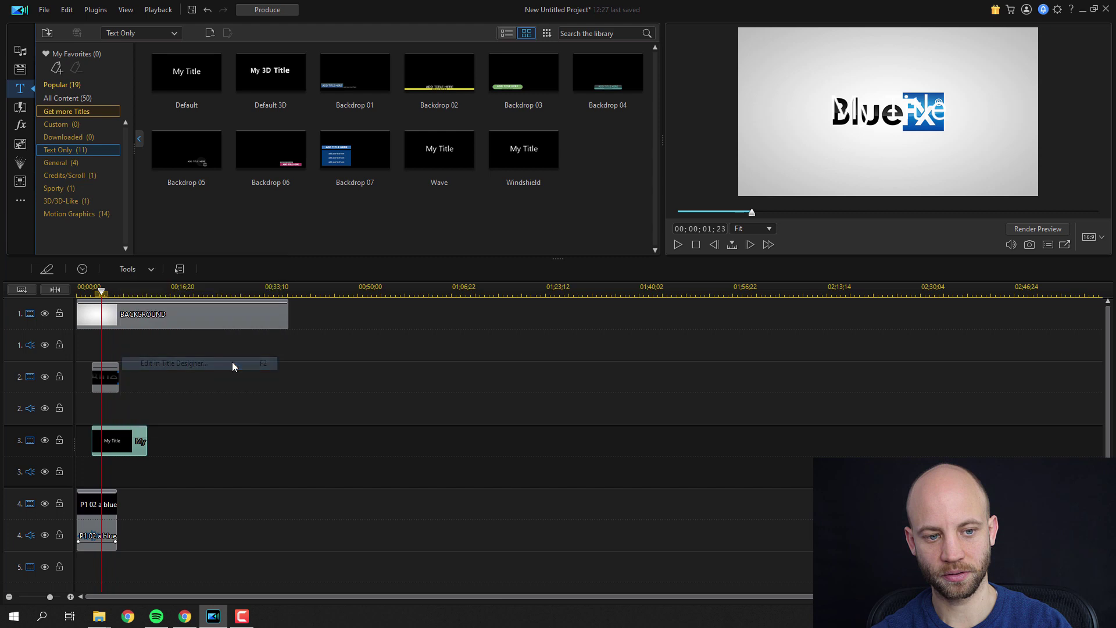
pyautogui.moveTo(465, 116); pyautogui.dragTo(402, 98)
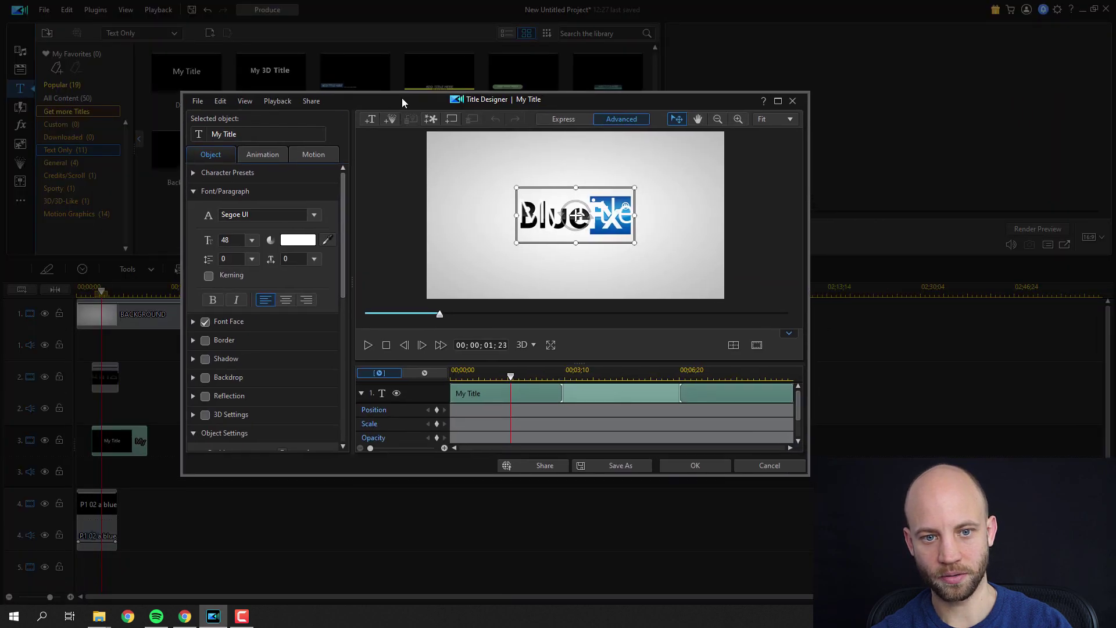
# - Set the title's font color to dark grey, hex 202020
pyautogui.click(298, 240)
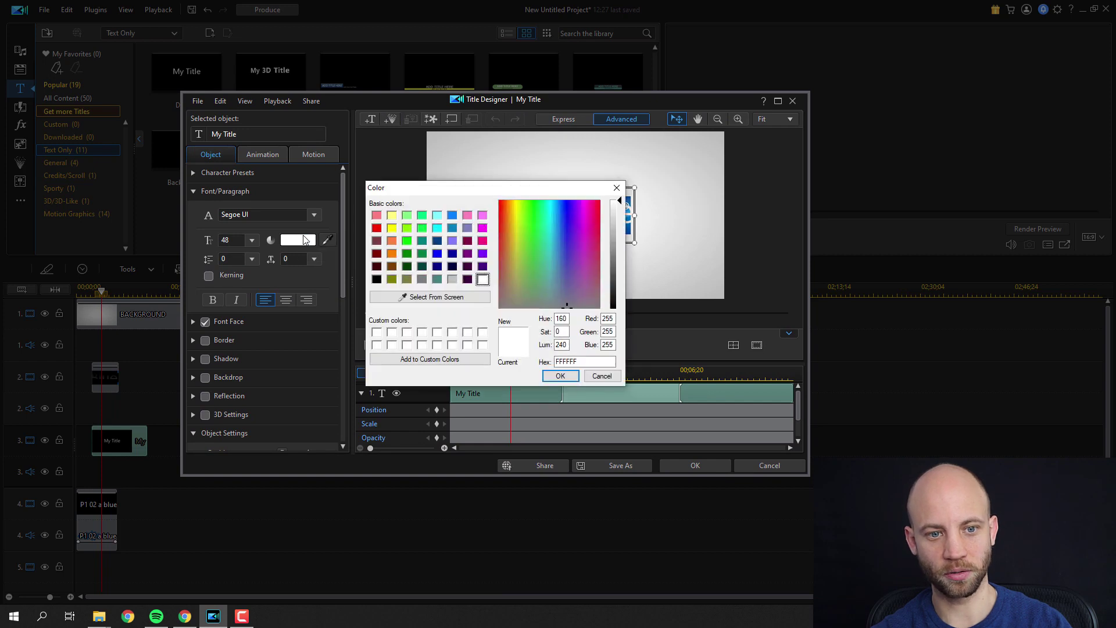
pyautogui.click(377, 280)
pyautogui.moveTo(505, 189); pyautogui.dragTo(347, 186)
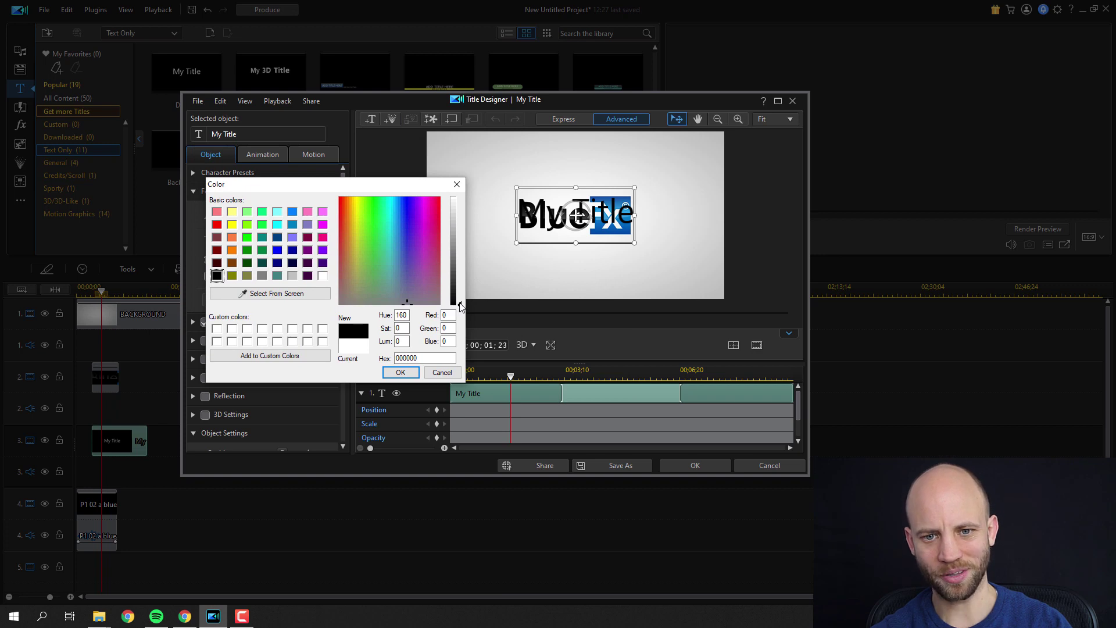
pyautogui.moveTo(459, 306); pyautogui.dragTo(459, 295)
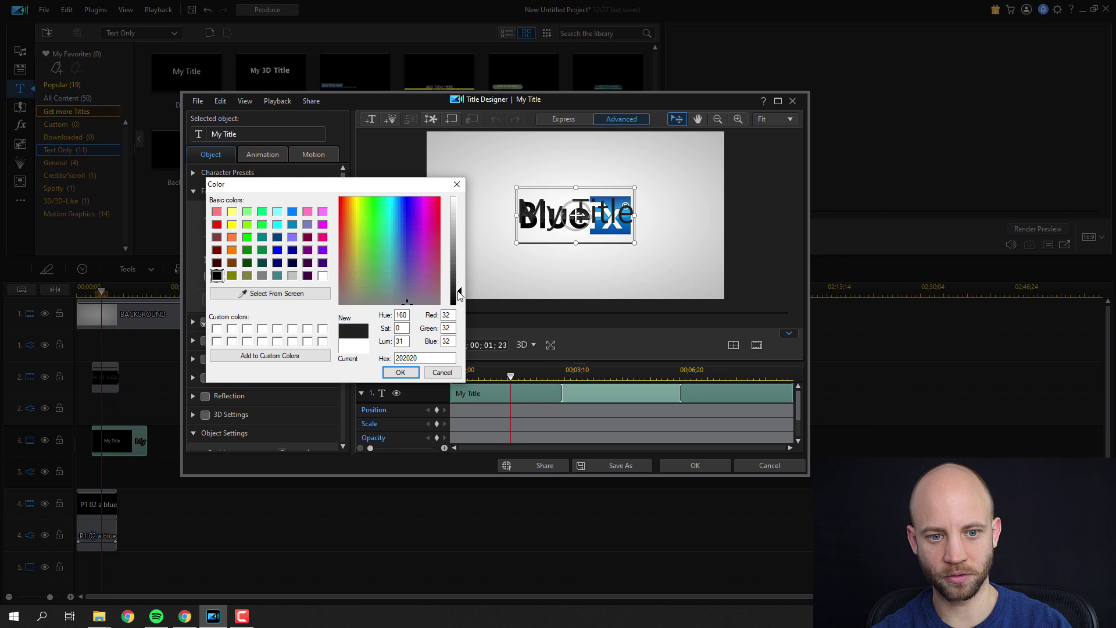
pyautogui.click(401, 372)
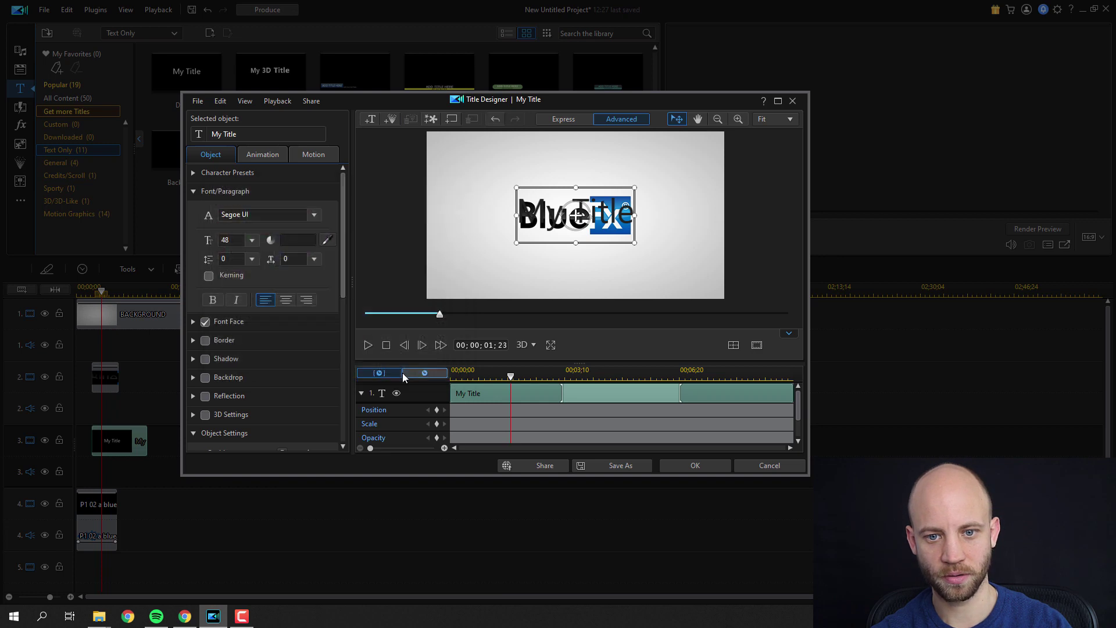
# - Move the title below the BlueFX logo and set its font size to 18
pyautogui.moveTo(561, 188); pyautogui.dragTo(561, 197)
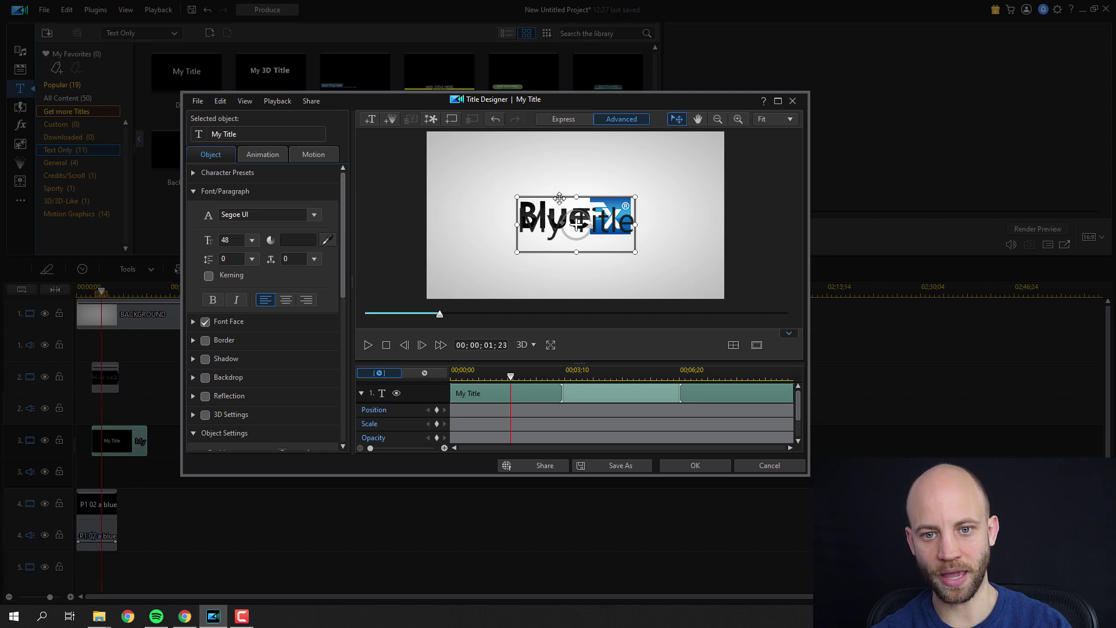
pyautogui.moveTo(559, 197); pyautogui.dragTo(565, 238)
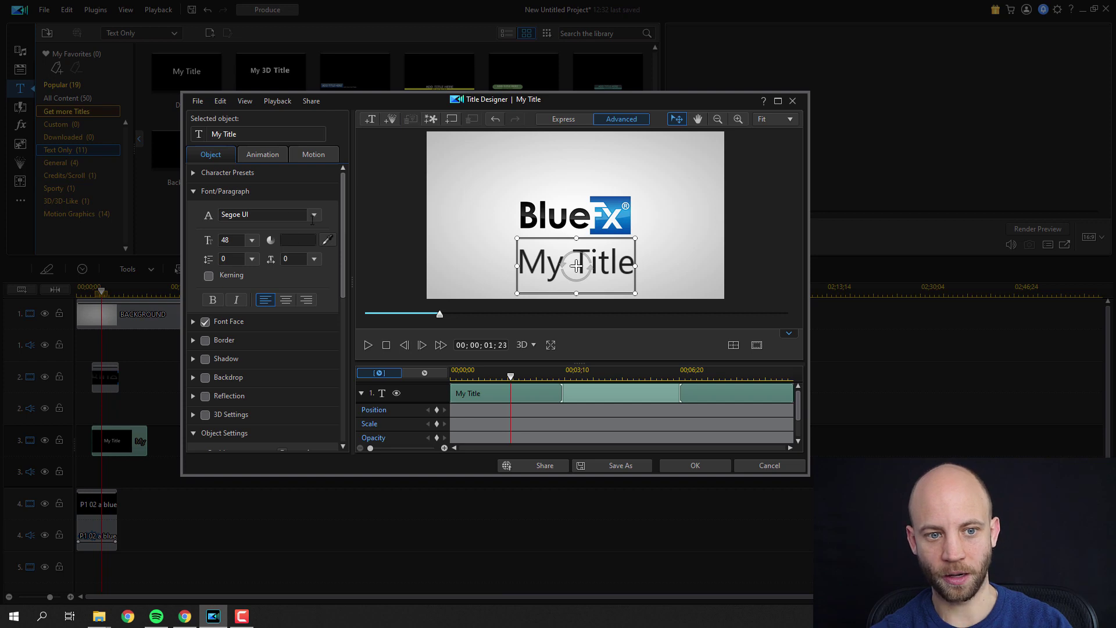
pyautogui.click(253, 243)
pyautogui.scroll(2, 256, 319)
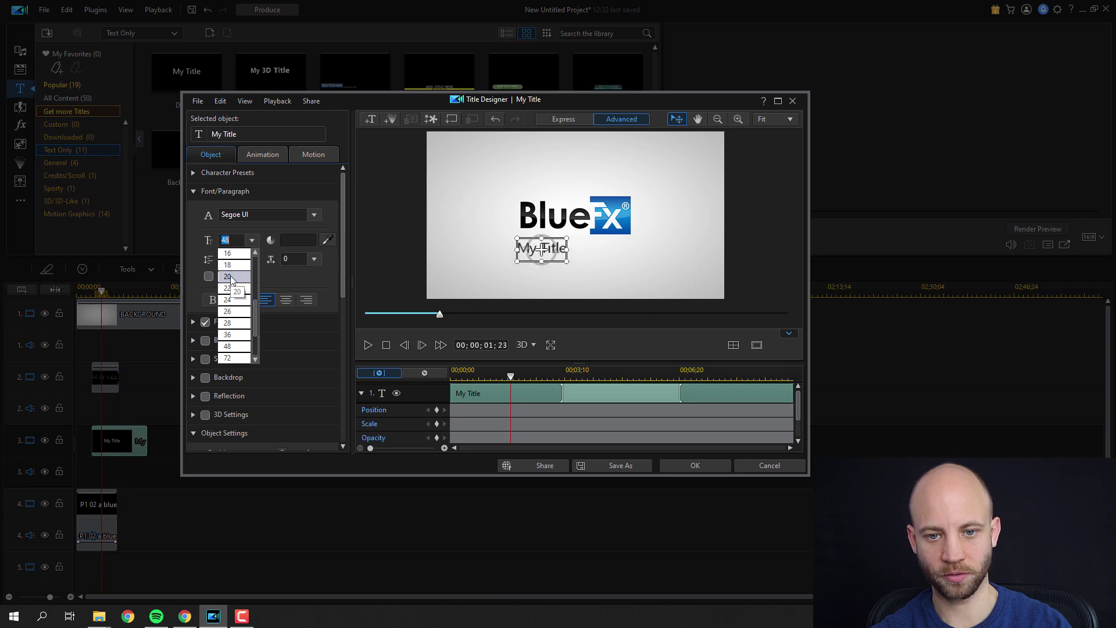
pyautogui.click(233, 265)
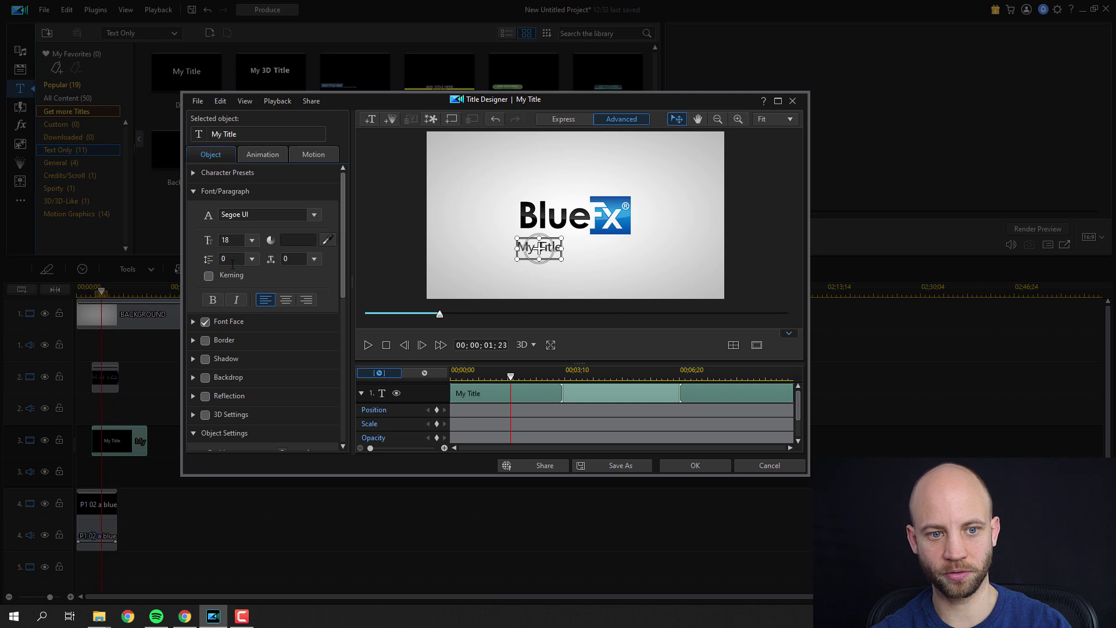
# - Center the title horizontally beneath the logo, undoing the accidental rotation
pyautogui.click(535, 247)
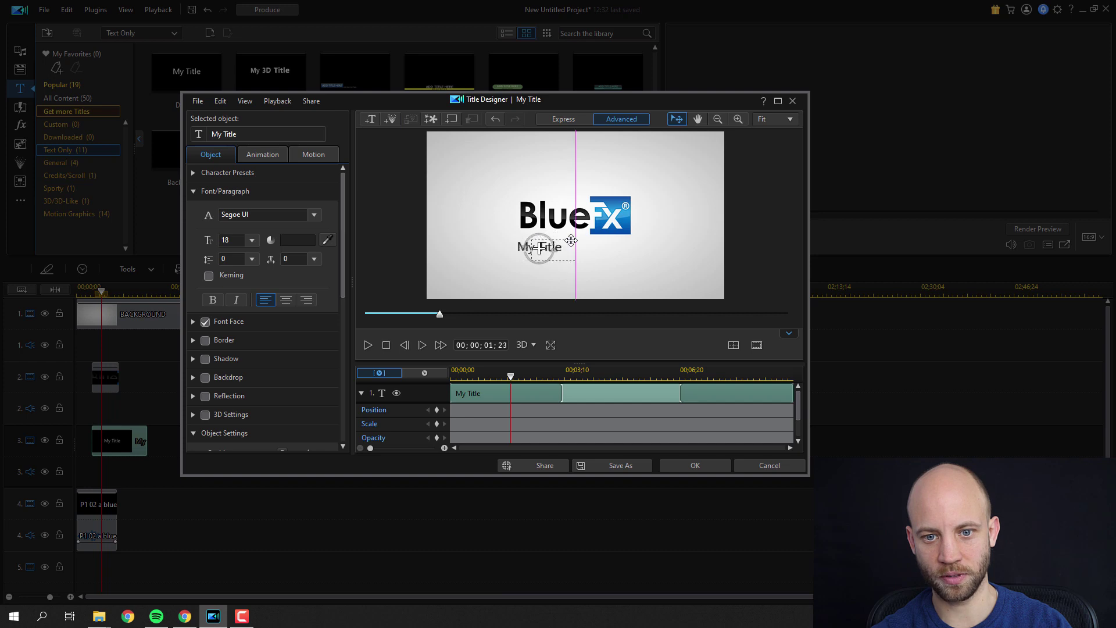
pyautogui.moveTo(540, 249); pyautogui.dragTo(562, 264)
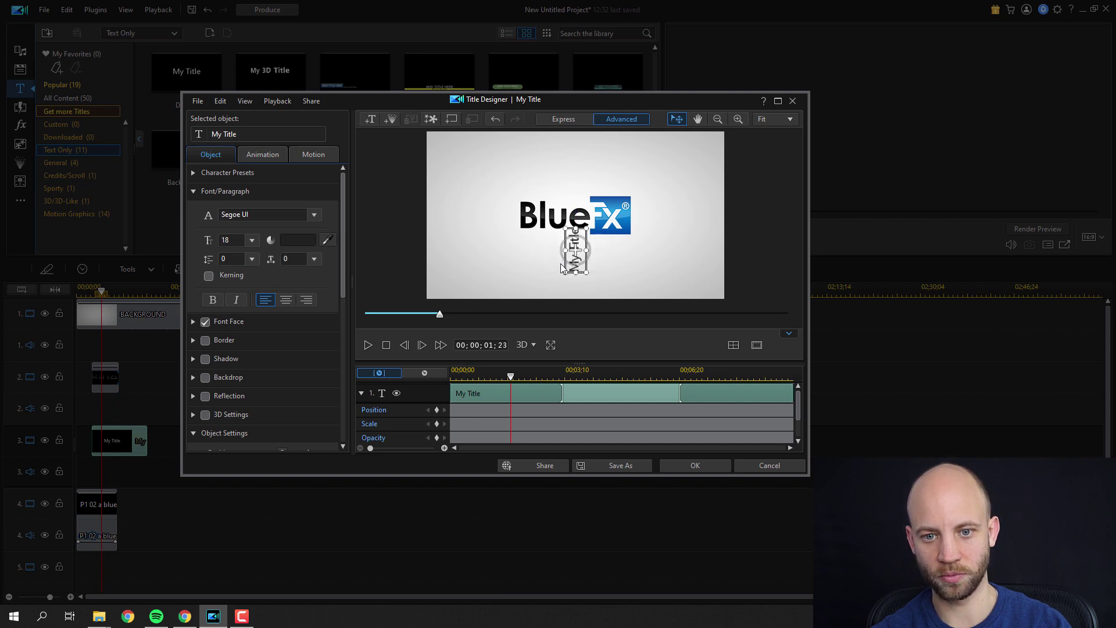
pyautogui.hotkey('ctrl', 'z')
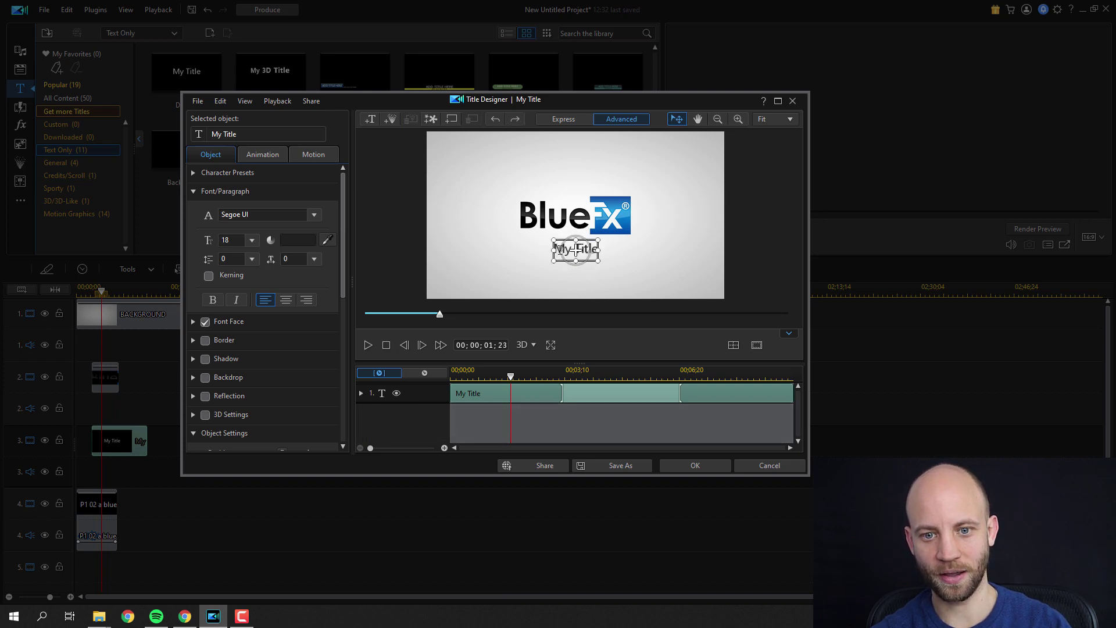
# - Replace the title text with "Check out bluefx.net for templates"
pyautogui.doubleClick(557, 248)
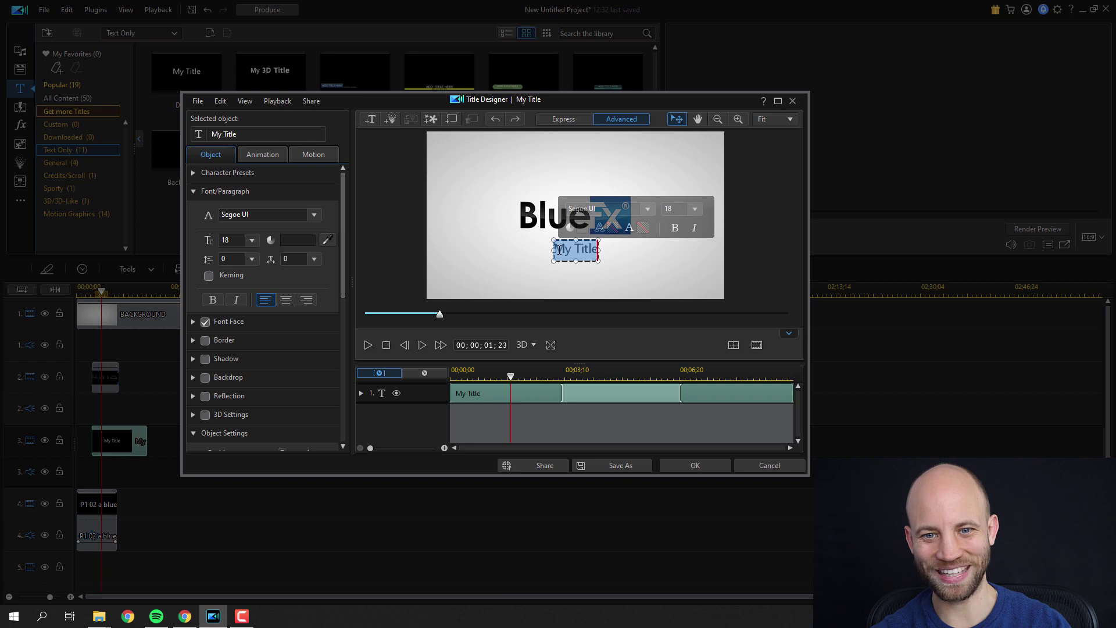
pyautogui.click(529, 254)
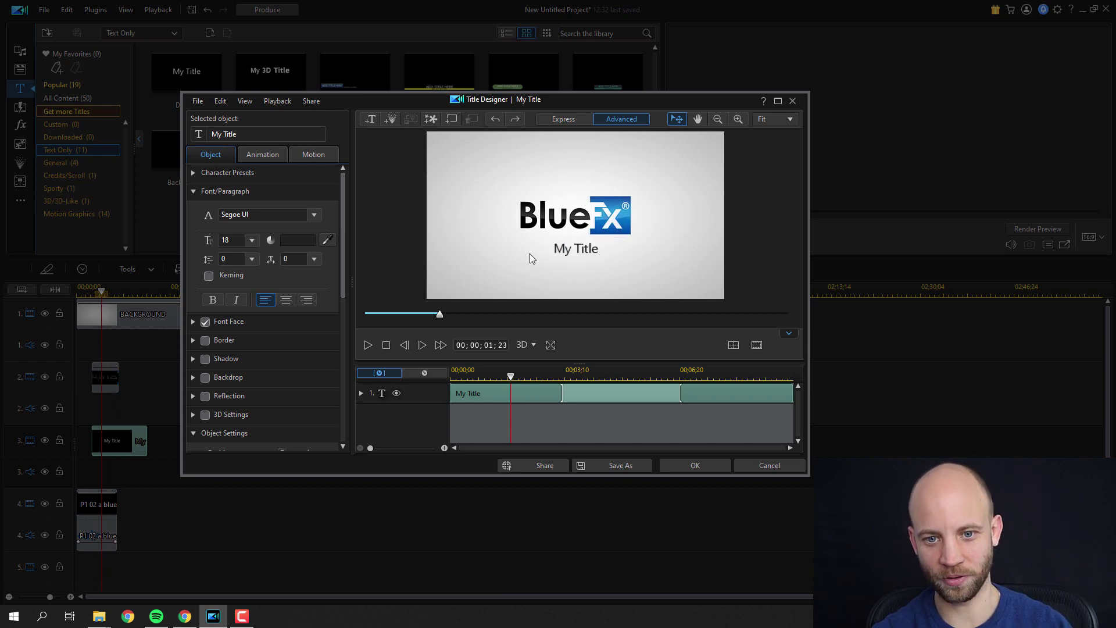
pyautogui.click(563, 250)
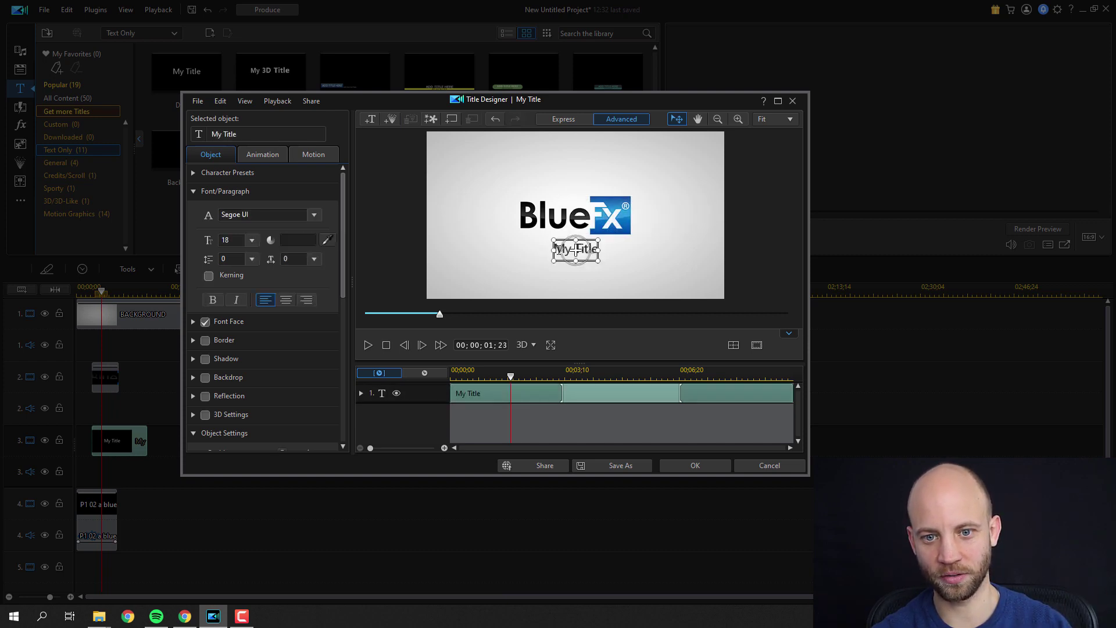
pyautogui.doubleClick(557, 249)
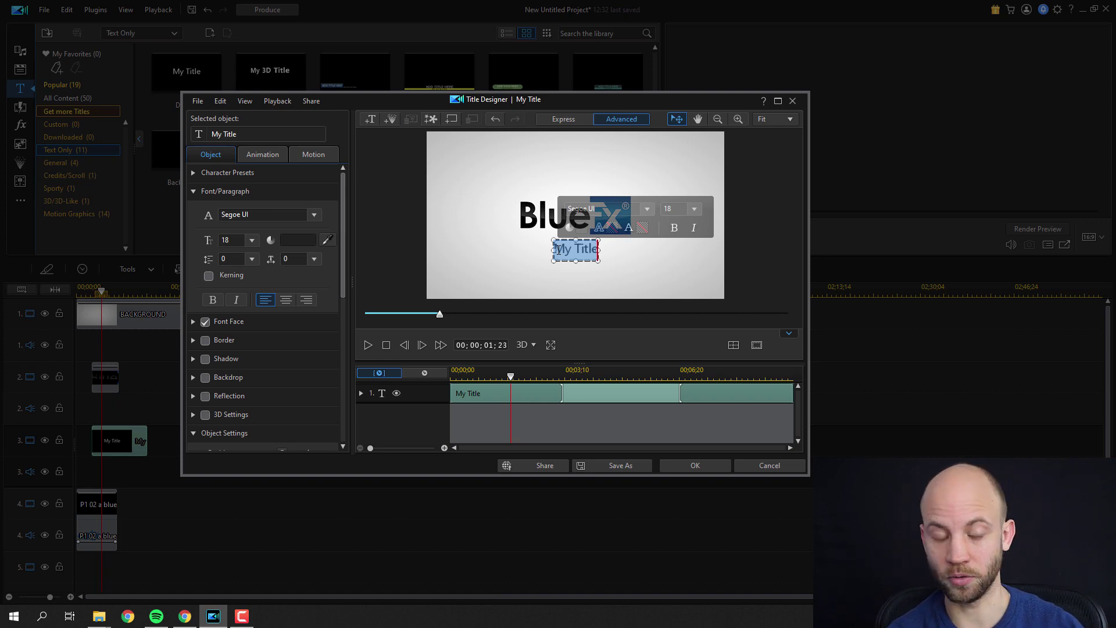
pyautogui.write('Check out bluefx.net for  templates')
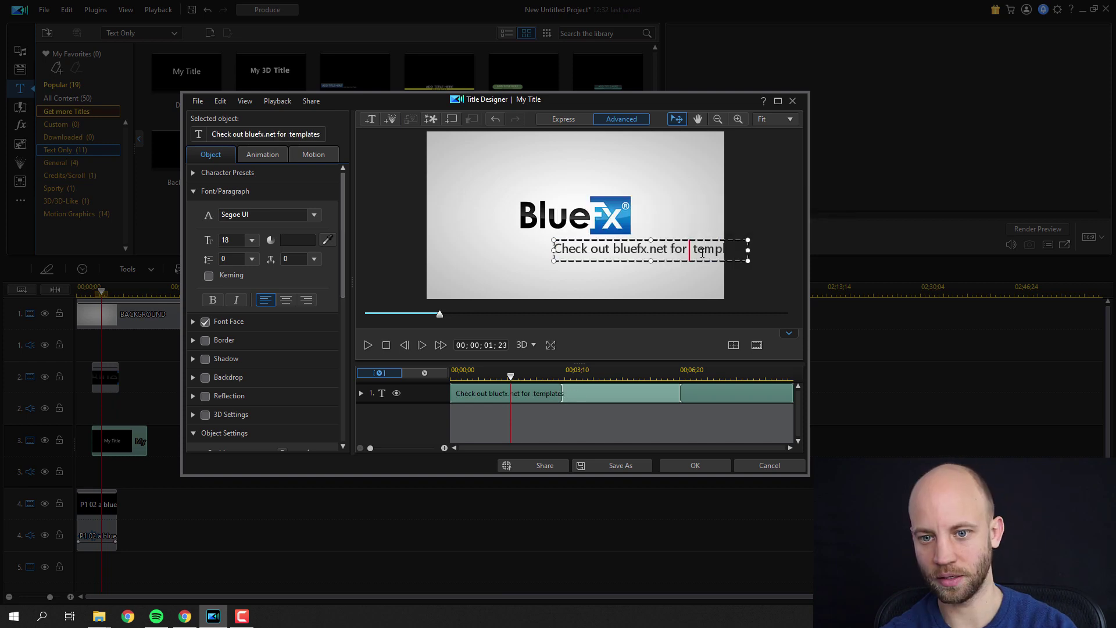
pyautogui.press('Delete')
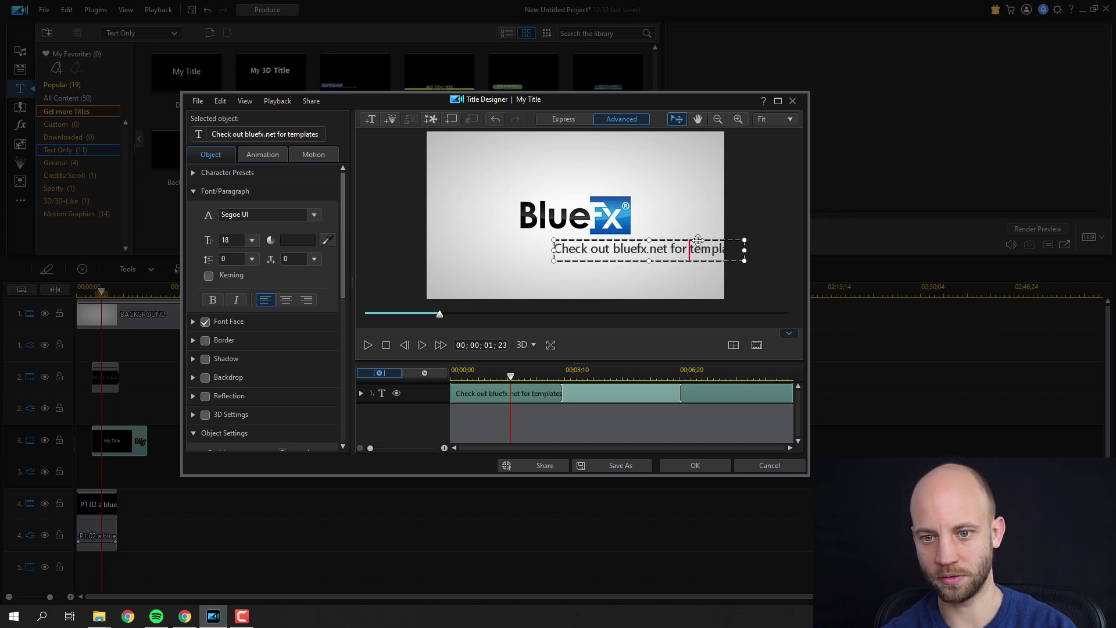
# - Set the title's font size to 14 and center the text line directly beneath the BlueFX logo
pyautogui.moveTo(648, 250)
pyautogui.mouseDown()
pyautogui.moveTo(584, 249)
pyautogui.moveTo(631, 238)
pyautogui.mouseUp()
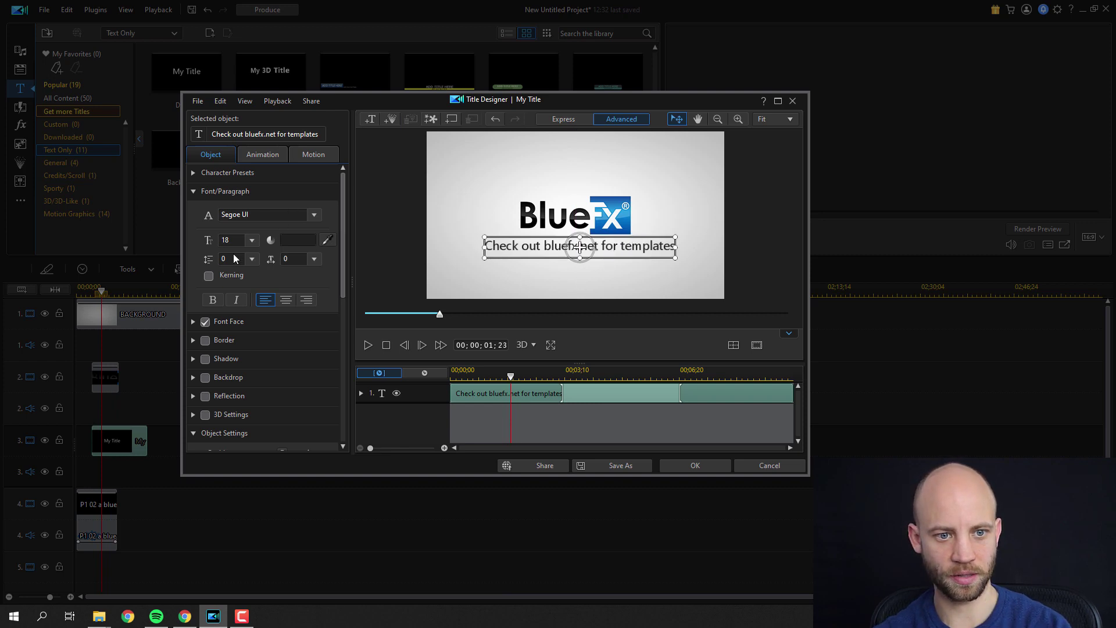
pyautogui.click(252, 241)
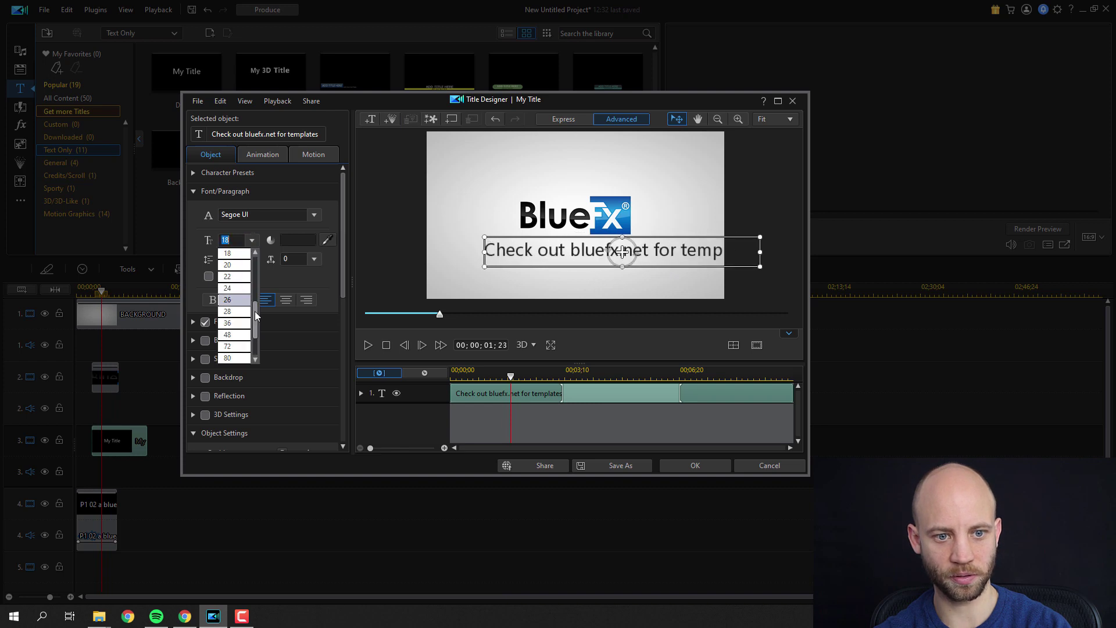
pyautogui.moveTo(256, 309); pyautogui.dragTo(255, 299)
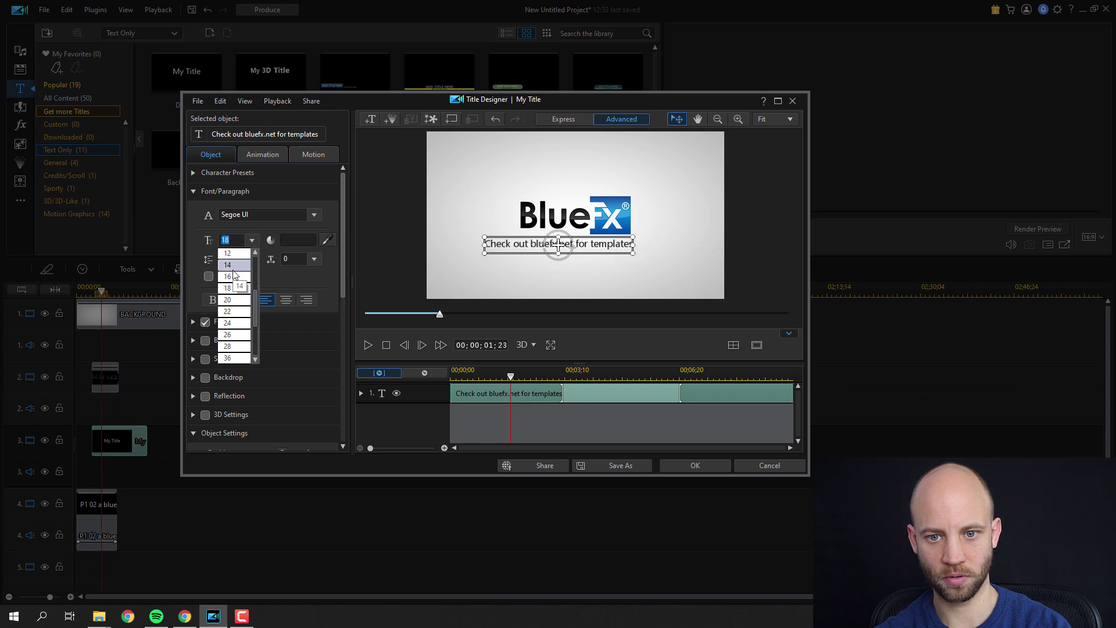
pyautogui.press('Escape')
pyautogui.moveTo(515, 256); pyautogui.dragTo(536, 255)
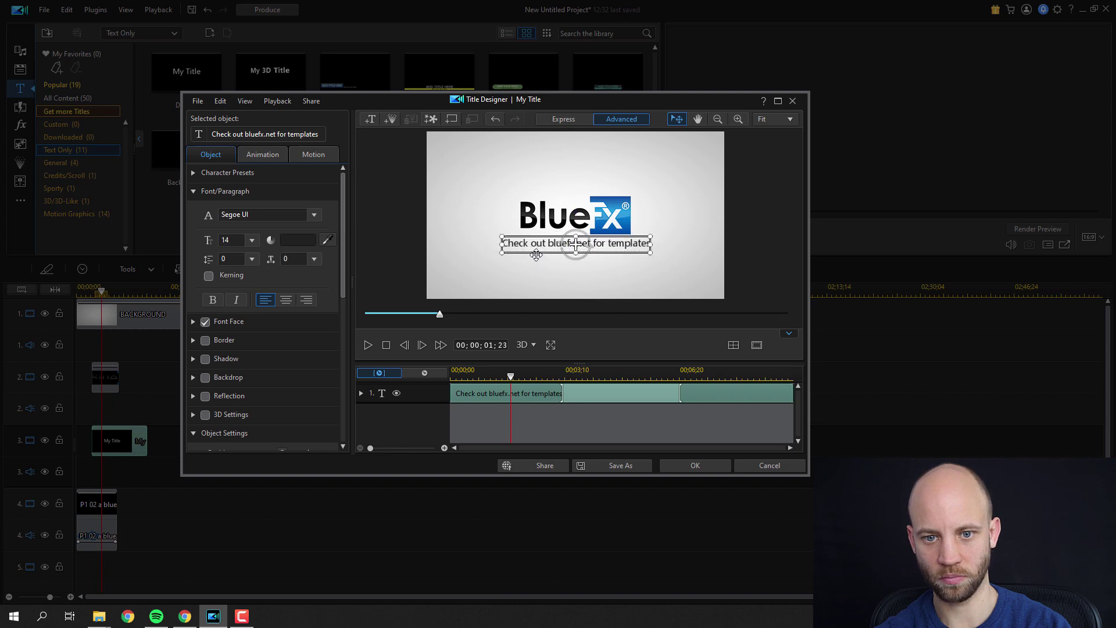
pyautogui.click(479, 275)
# - Play back the title with the ribbon reveal several times to check when the text shows
pyautogui.moveTo(511, 378); pyautogui.dragTo(430, 376)
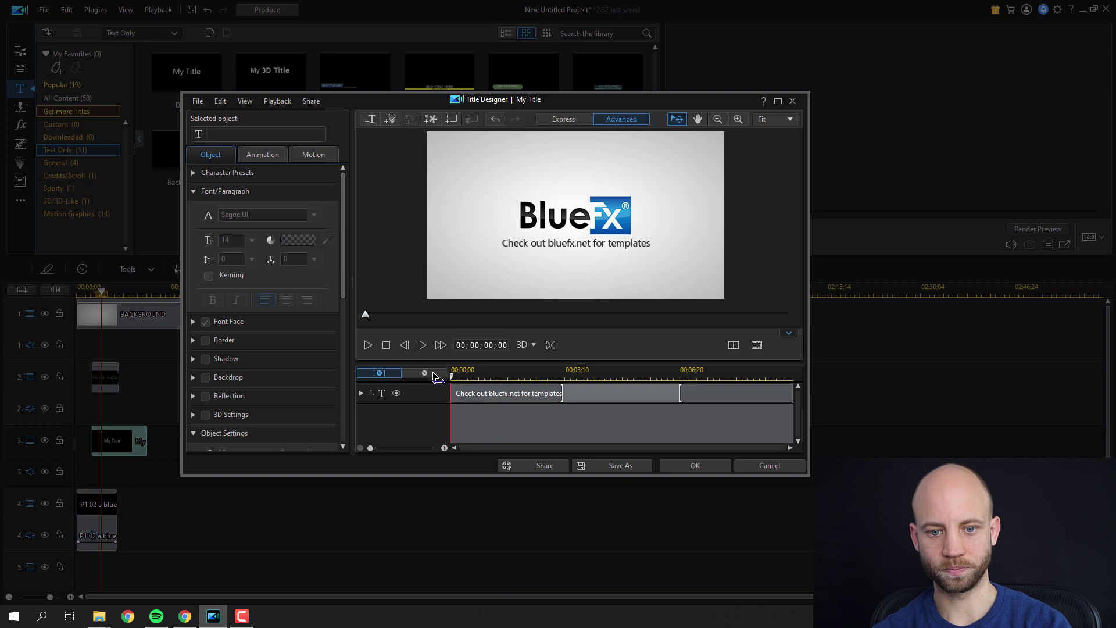
pyautogui.click(366, 344)
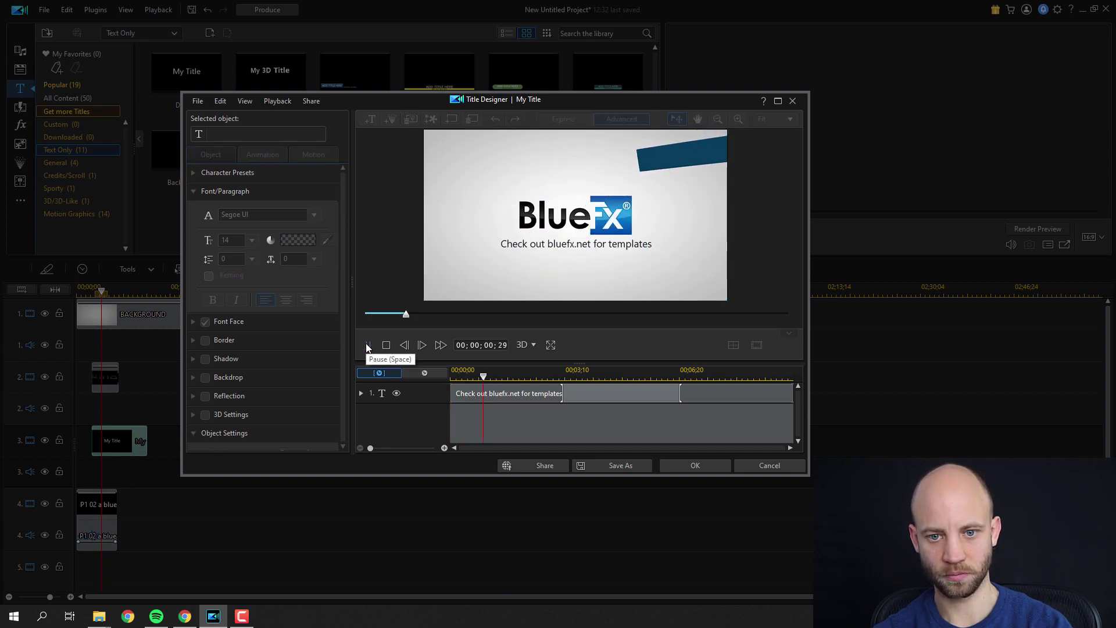
pyautogui.click(367, 346)
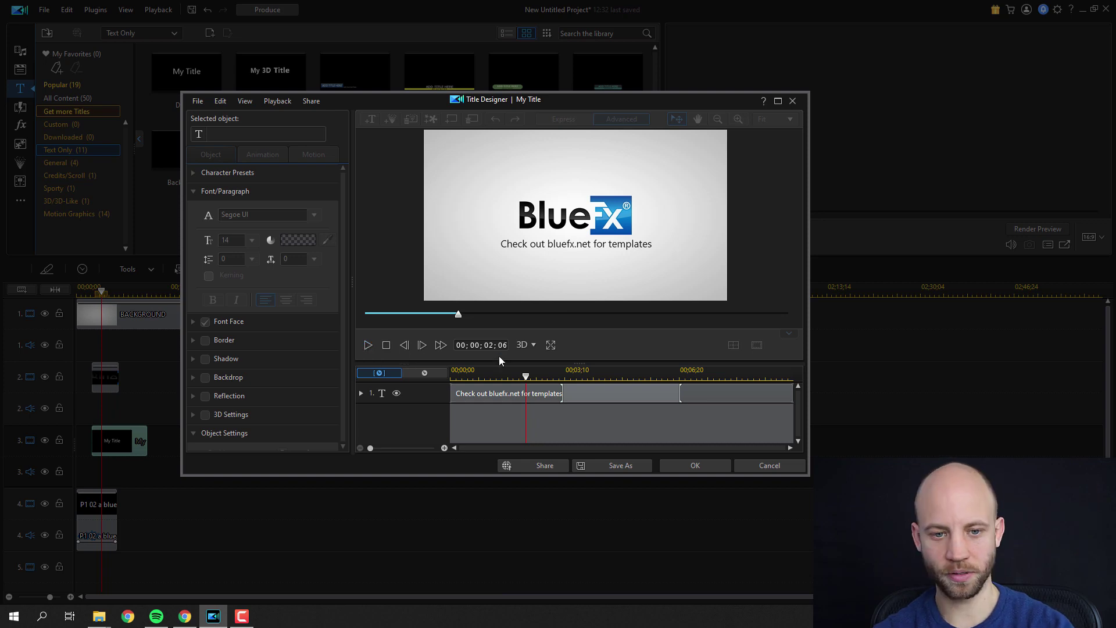
pyautogui.moveTo(526, 376); pyautogui.dragTo(478, 375)
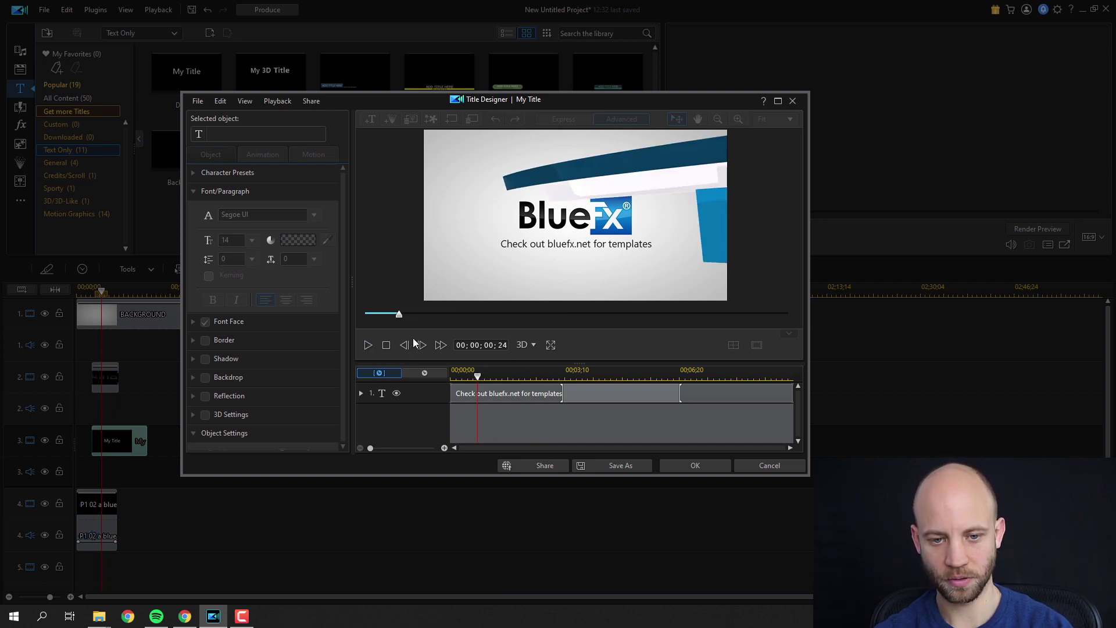
pyautogui.click(367, 346)
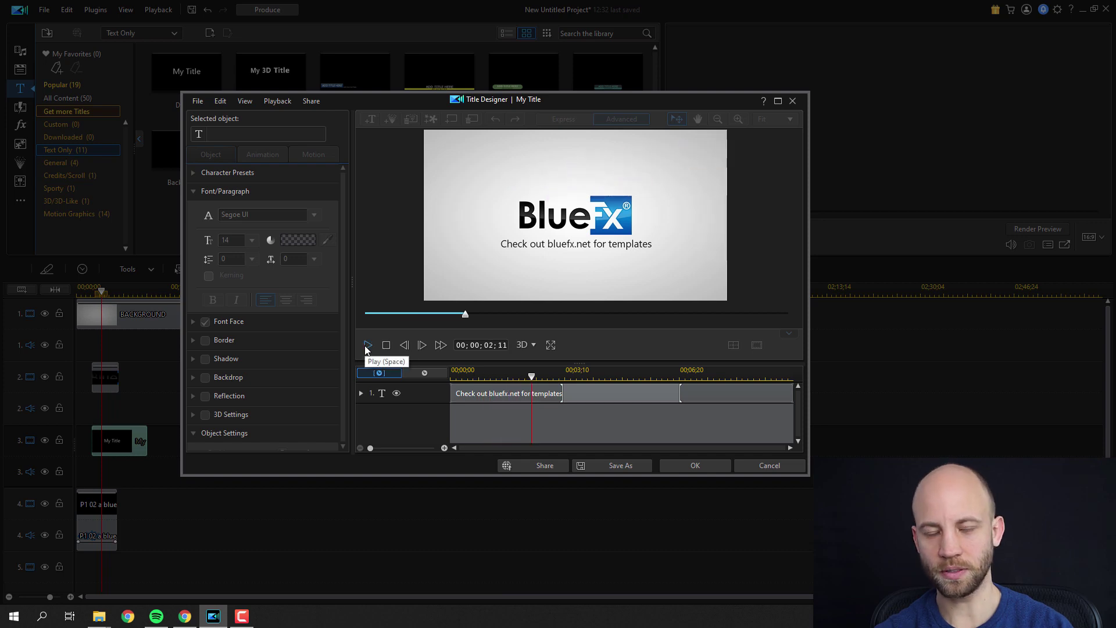
pyautogui.moveTo(466, 314); pyautogui.dragTo(397, 317)
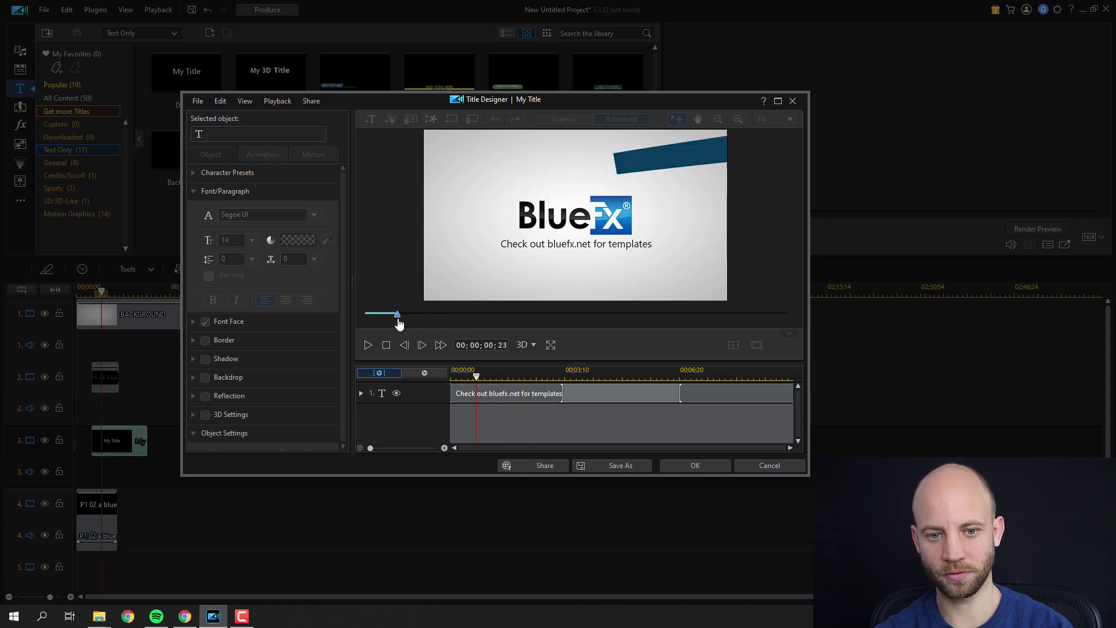
pyautogui.click(367, 346)
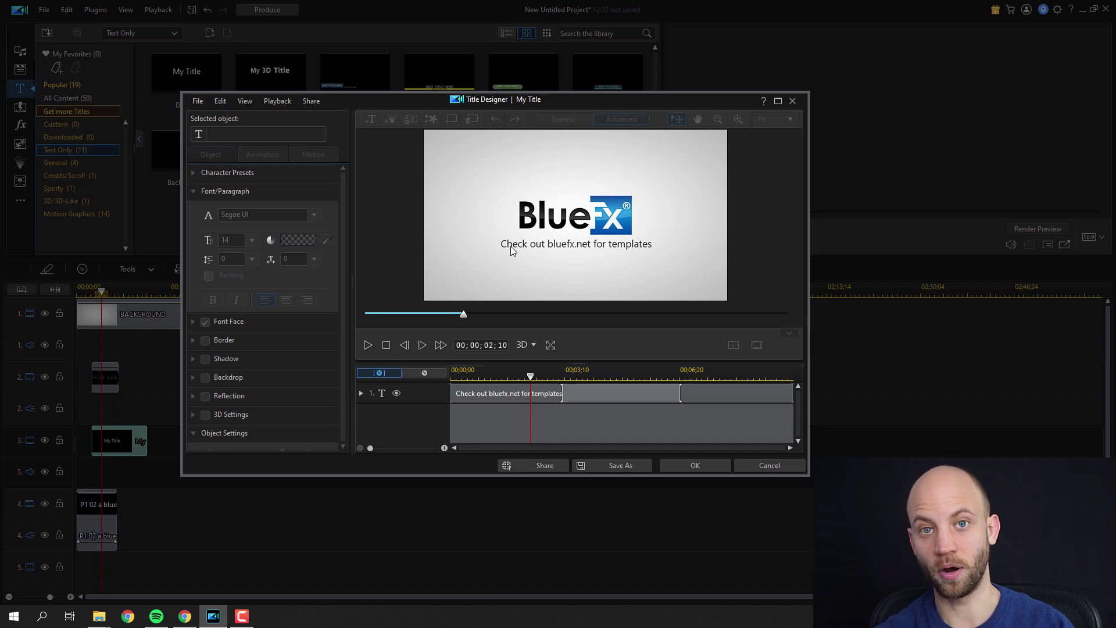
# - Examine the title's object settings, from the font and border options to scale, opacity and rotation
pyautogui.click(431, 396)
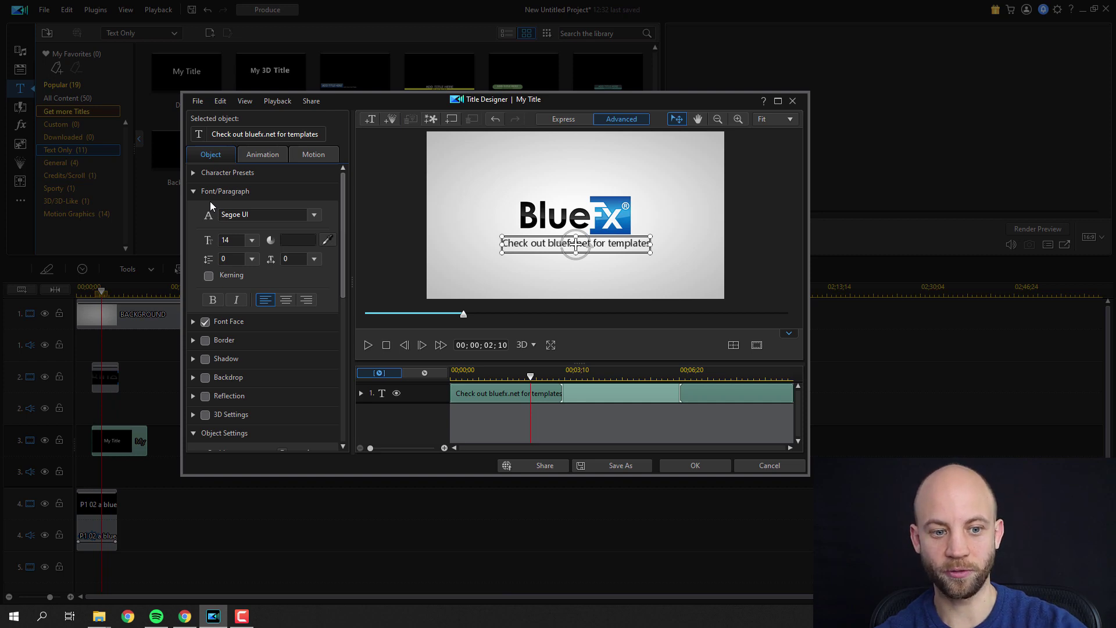
pyautogui.scroll(-5, 207, 236)
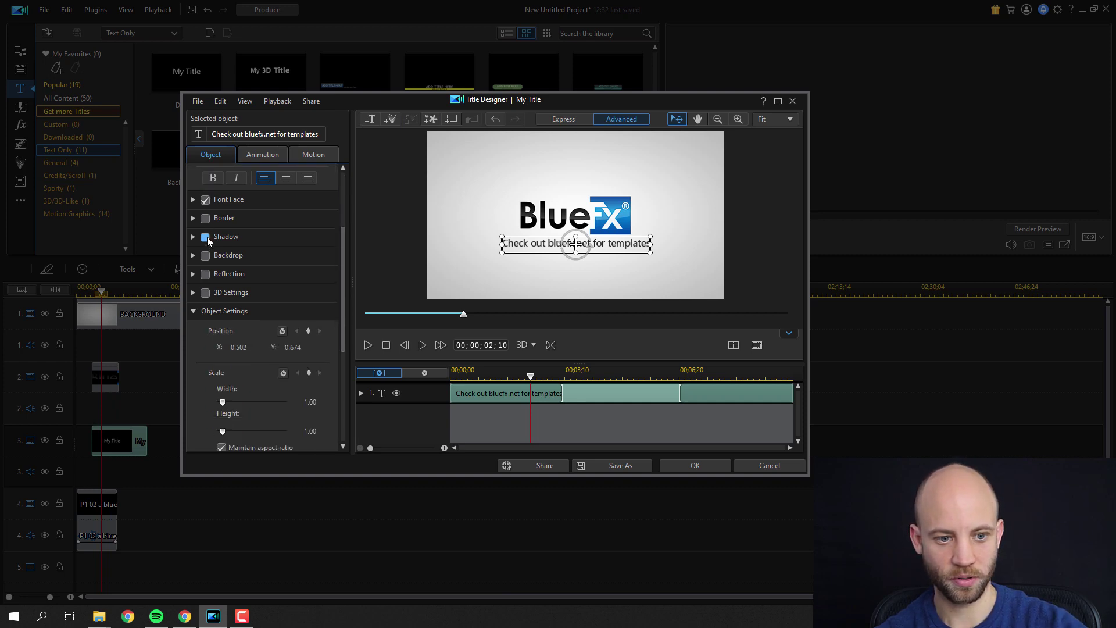
pyautogui.scroll(-3, 207, 236)
pyautogui.scroll(8, 203, 235)
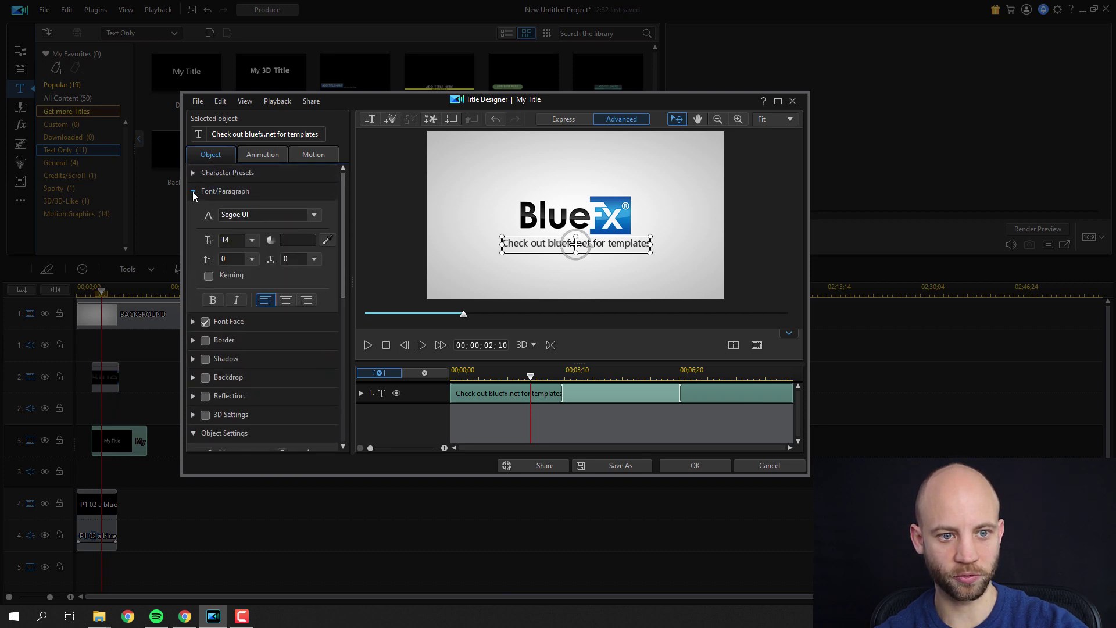
pyautogui.click(193, 191)
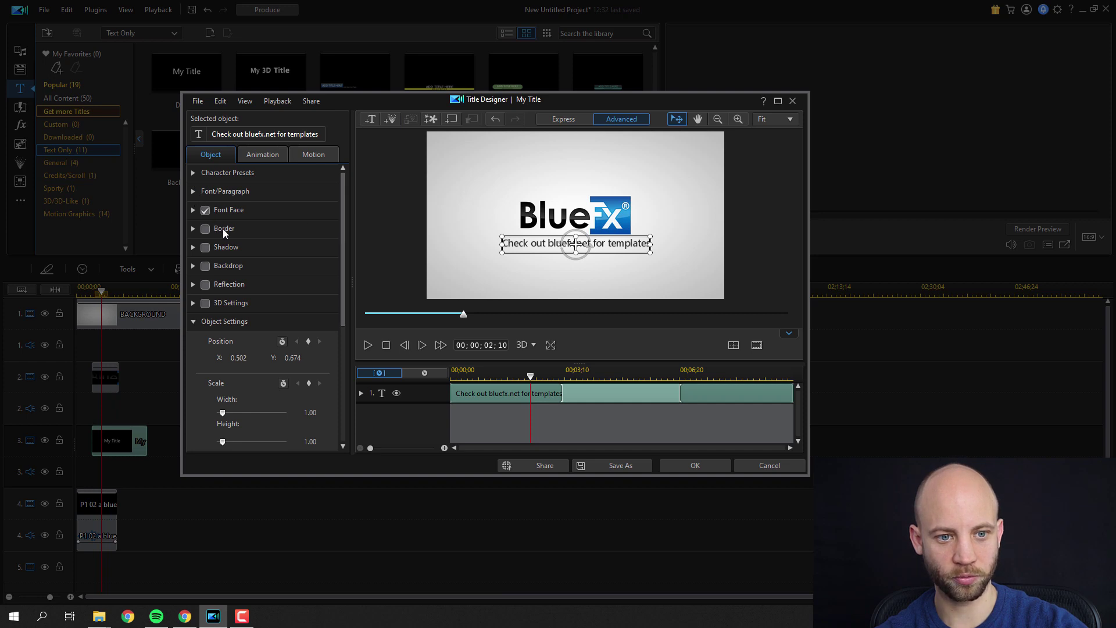
pyautogui.scroll(-3, 341, 214)
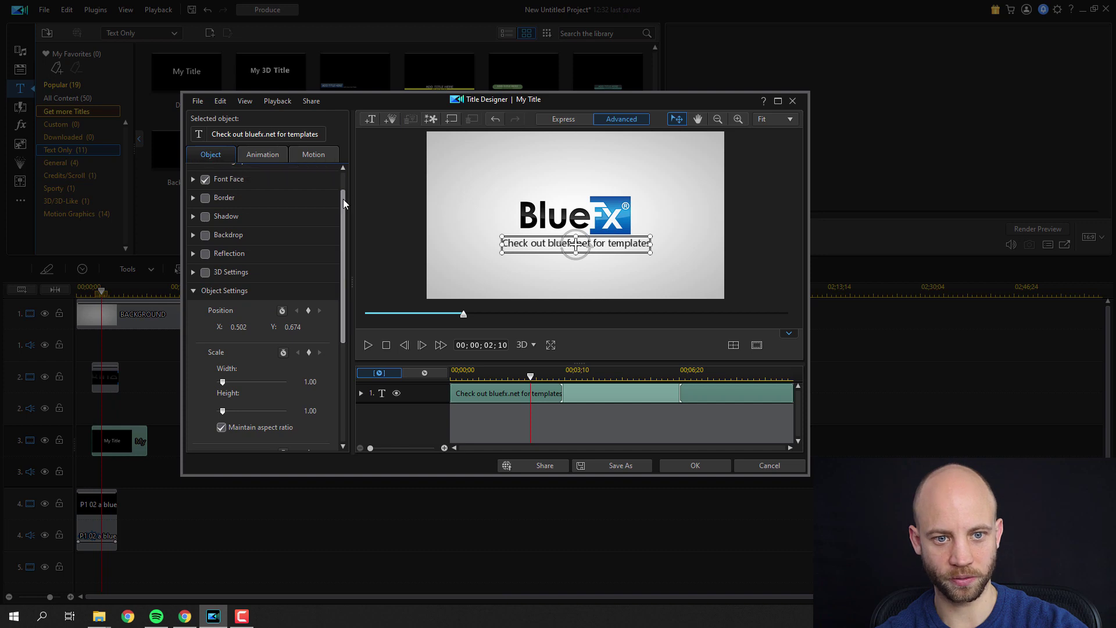
pyautogui.moveTo(342, 203); pyautogui.dragTo(340, 215)
pyautogui.moveTo(341, 232); pyautogui.dragTo(329, 313)
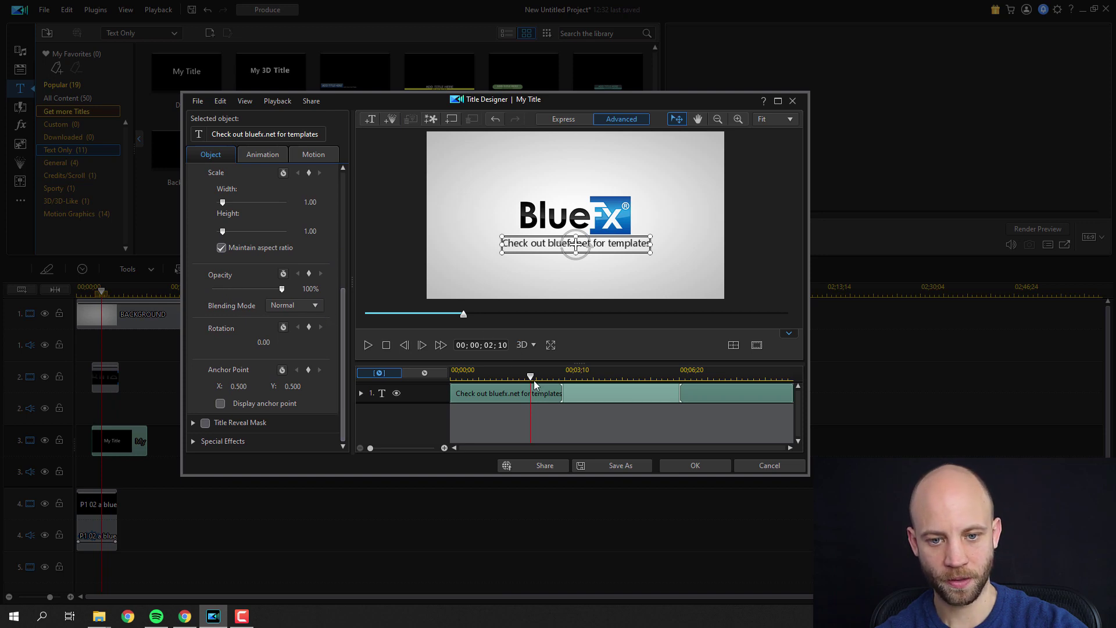
# - Play the title from its beginning and apply the title edits to the timeline clip
pyautogui.moveTo(531, 380); pyautogui.dragTo(451, 372)
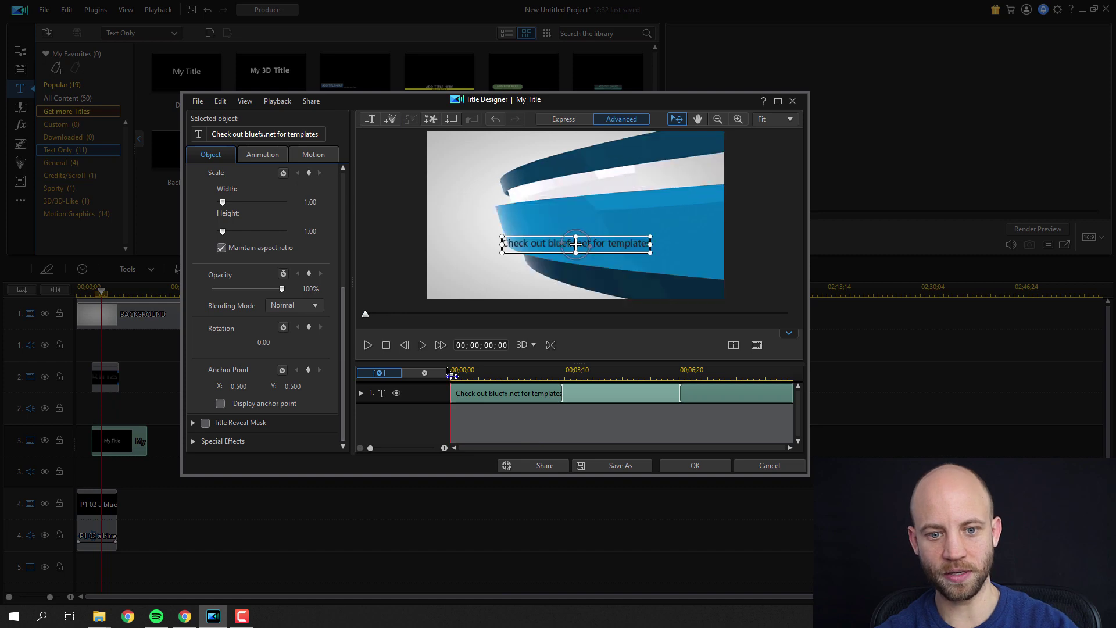
pyautogui.click(367, 346)
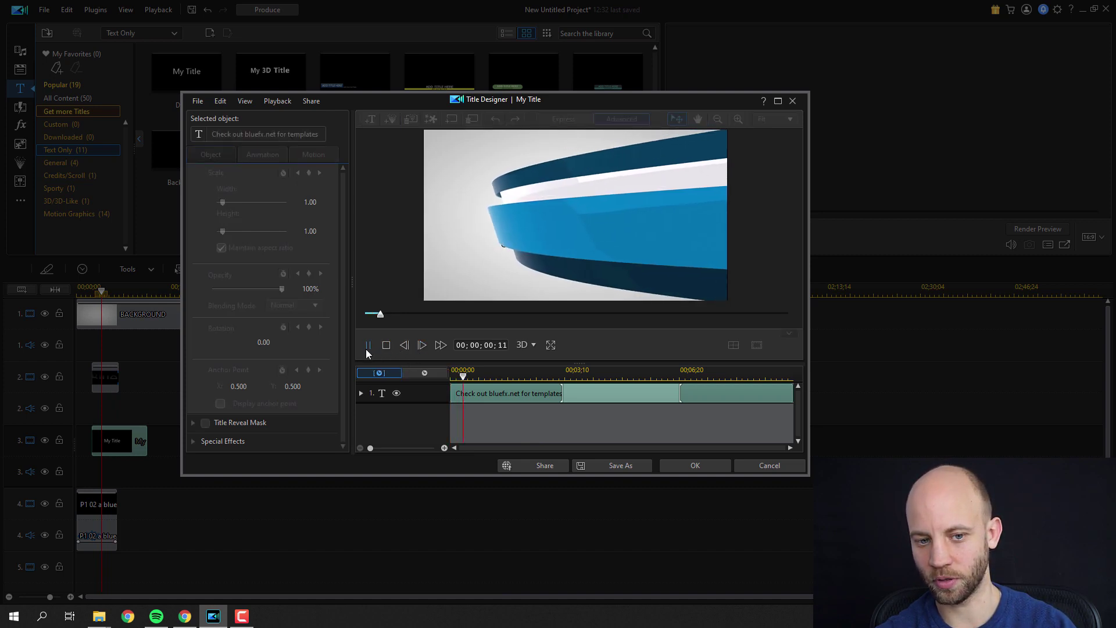
pyautogui.click(367, 350)
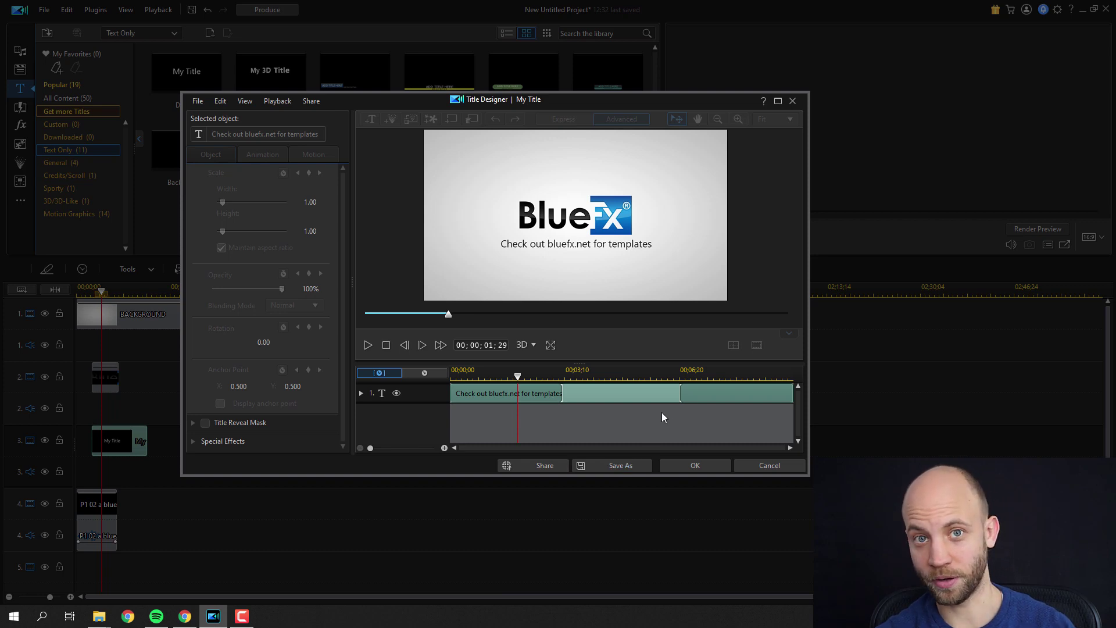
pyautogui.click(683, 469)
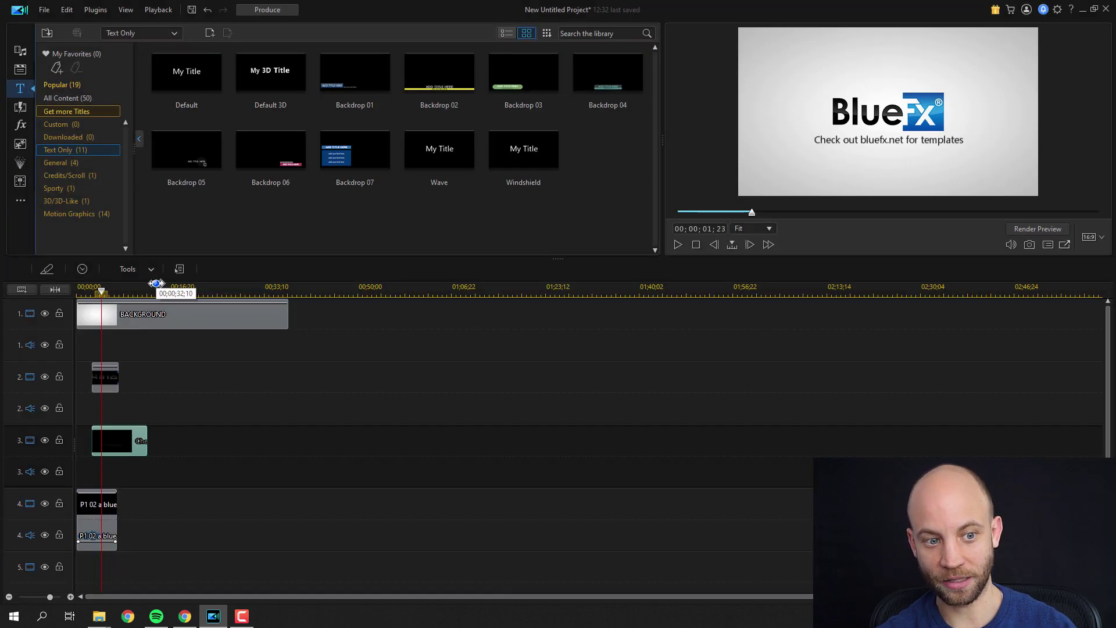
# - Reopen the title clip on track 3 in the Title Designer and add a 100% opacity keyframe at 00;00;01;23
pyautogui.rightClick(115, 443)
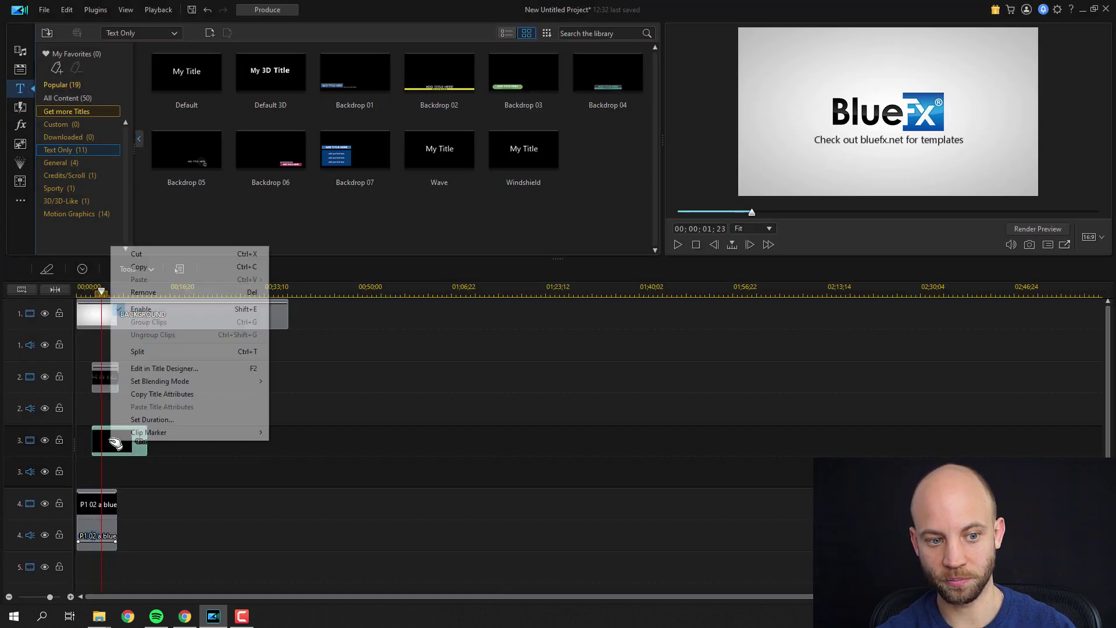
pyautogui.click(194, 370)
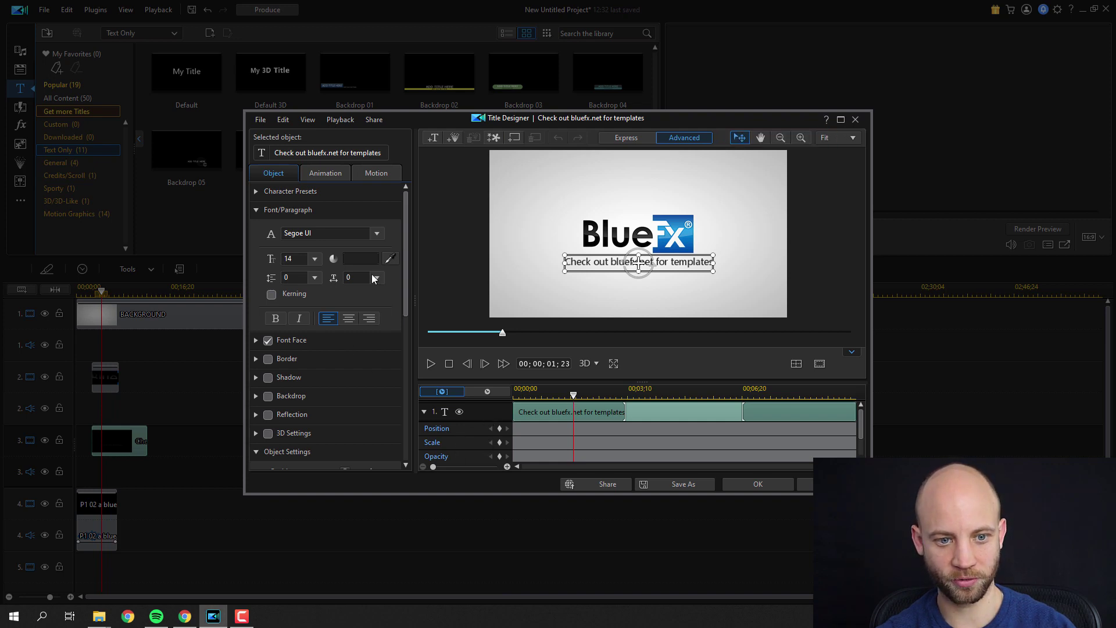
pyautogui.moveTo(405, 263); pyautogui.dragTo(405, 420)
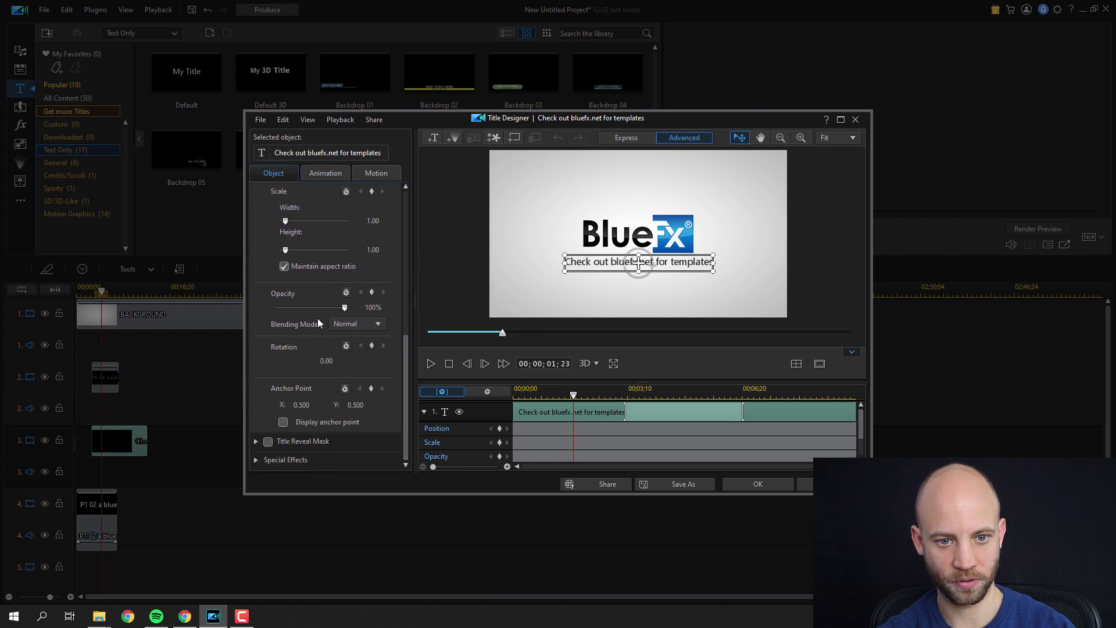
pyautogui.click(373, 292)
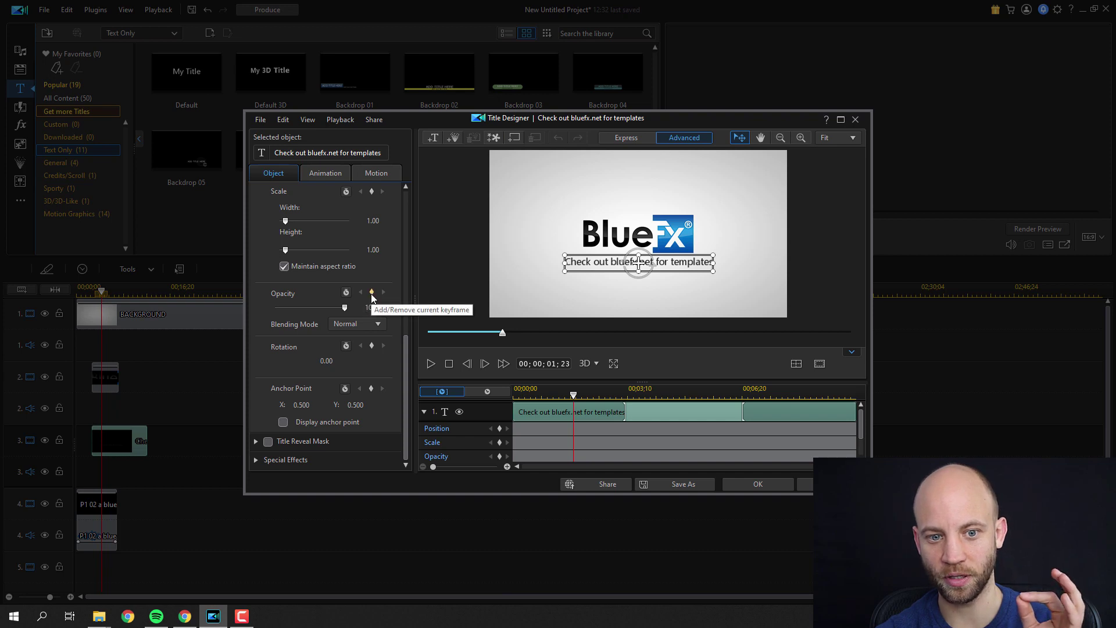
pyautogui.click(372, 294)
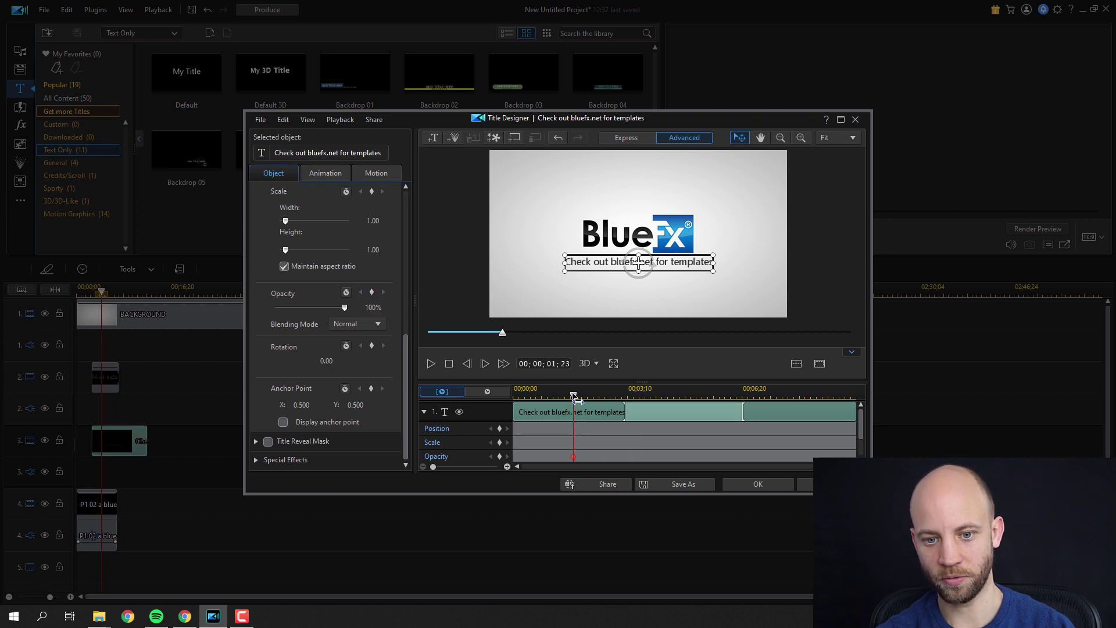
# - Add an opacity keyframe of 0% to the title at 00;00;00;18 so the text fades in
pyautogui.moveTo(575, 397); pyautogui.dragTo(535, 394)
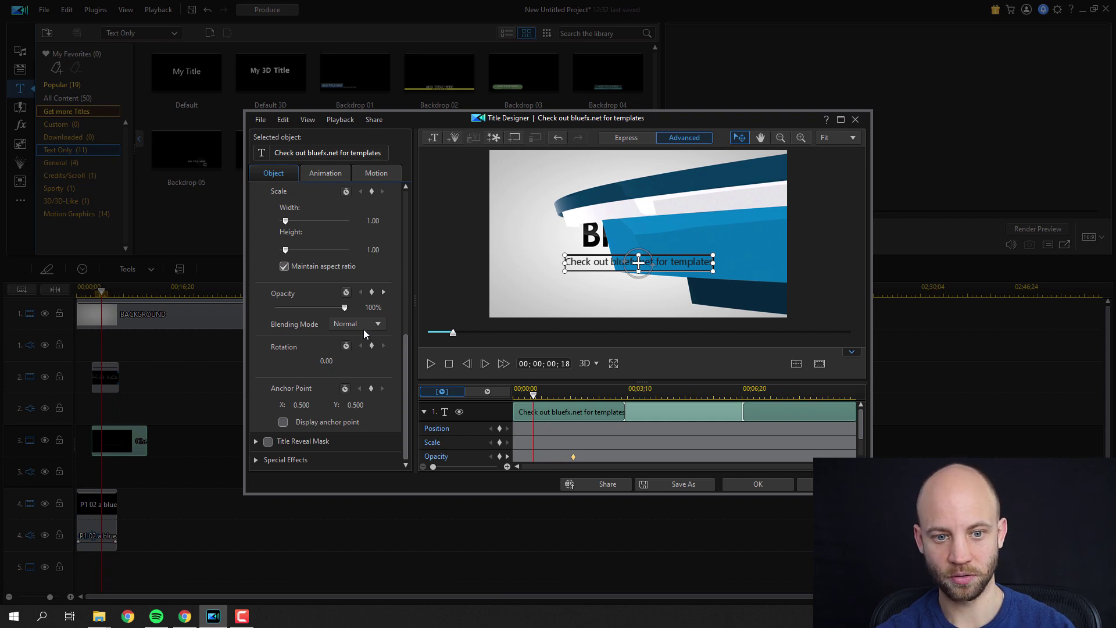
pyautogui.write('0')
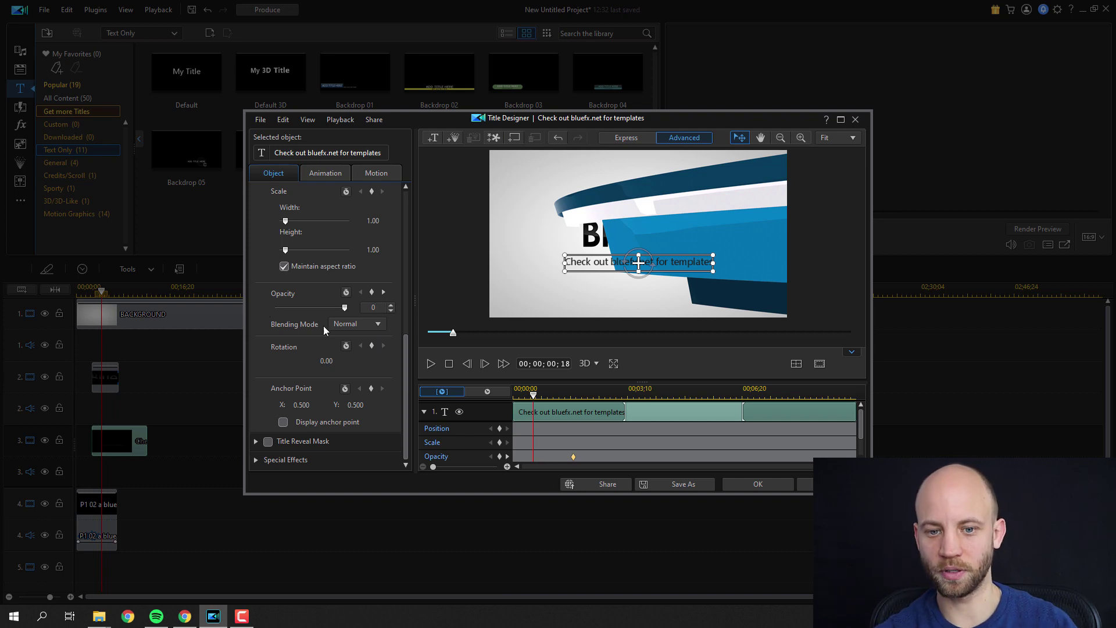
pyautogui.click(372, 293)
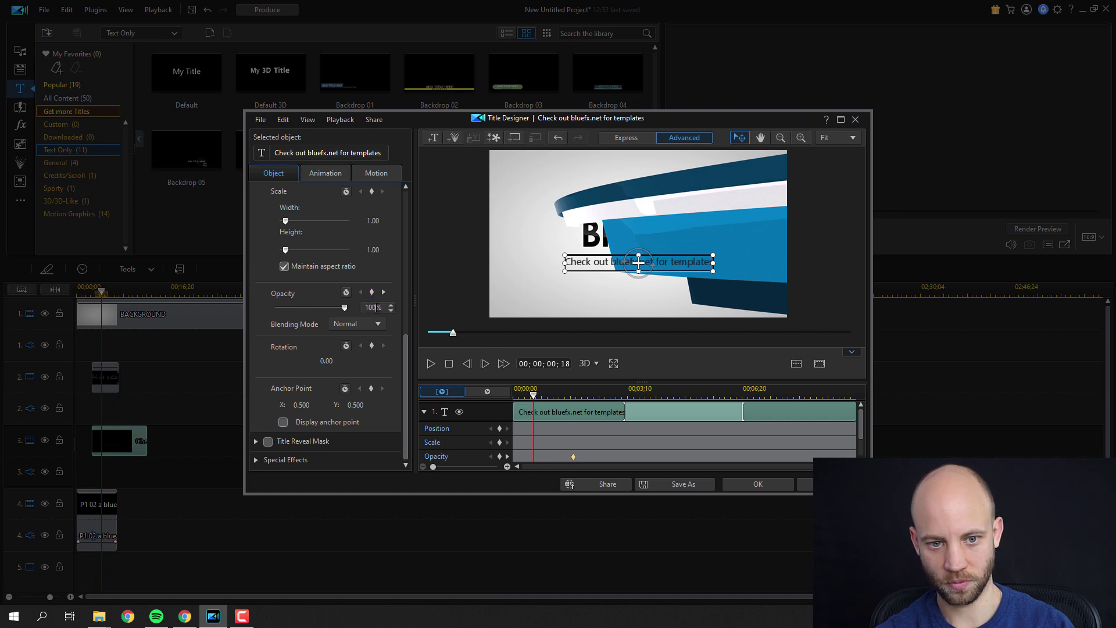
pyautogui.moveTo(345, 308); pyautogui.dragTo(259, 305)
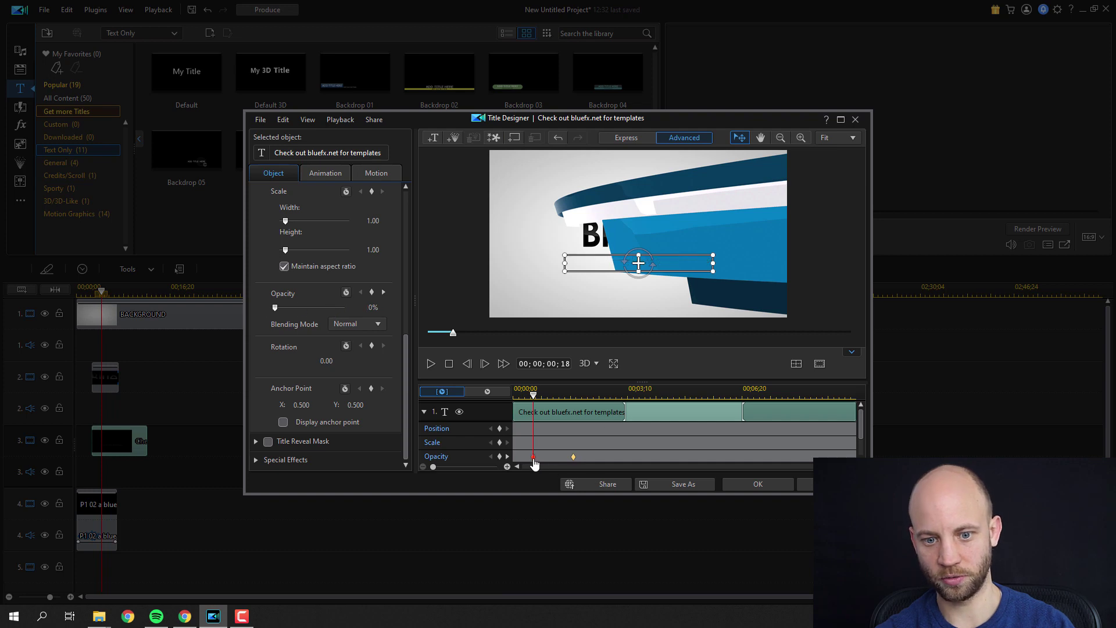
# - Play the title from its beginning to check the timing of the text fade-in
pyautogui.moveTo(533, 393); pyautogui.dragTo(515, 393)
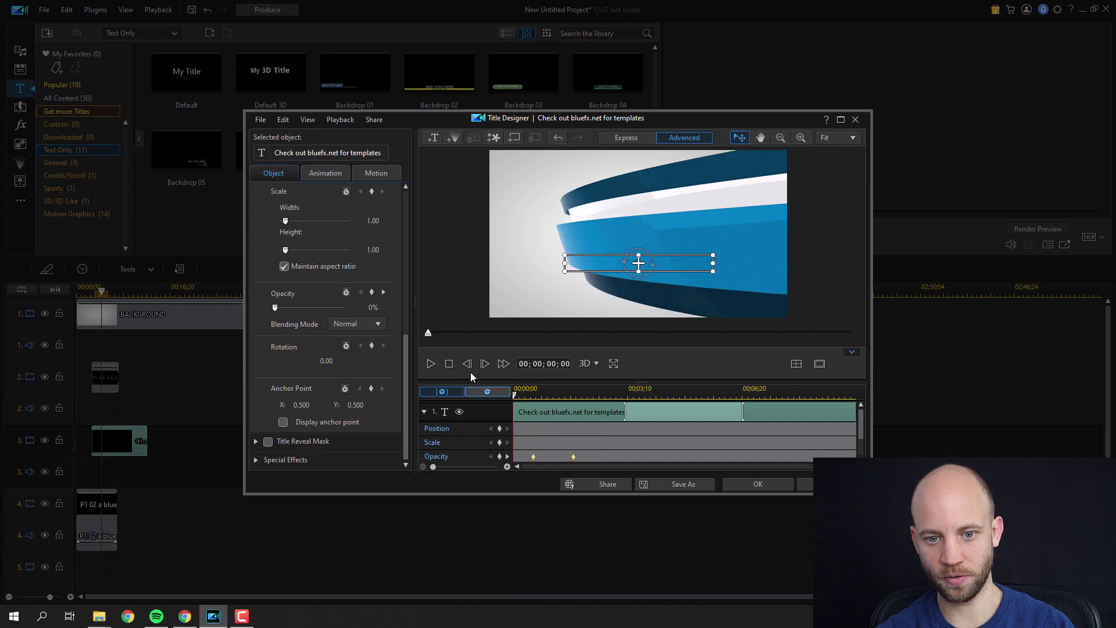
pyautogui.click(430, 364)
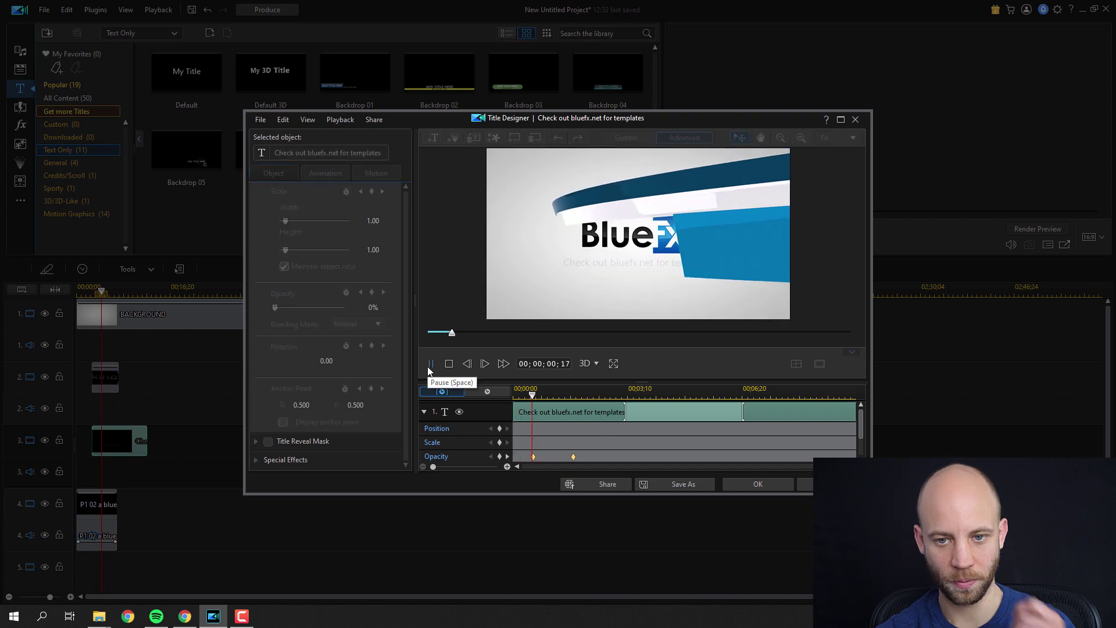
pyautogui.click(430, 365)
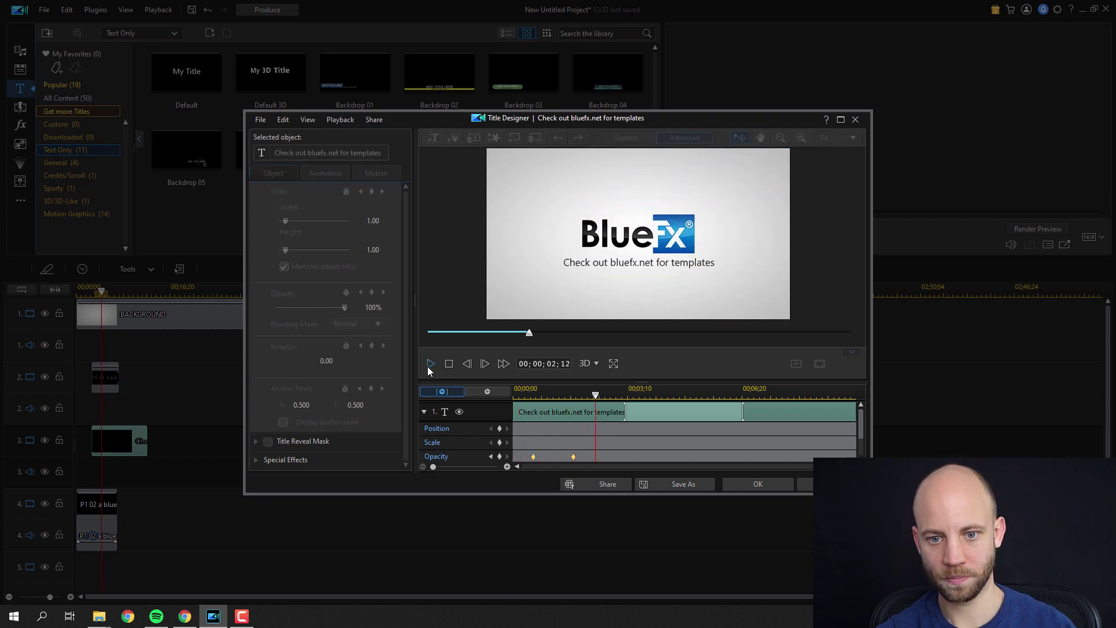
# - Delay the title's fade-in by moving the 0% opacity keyframe to 00;00;01;19 and the 100% keyframe after it, and return to the start
pyautogui.moveTo(574, 457)
pyautogui.mouseDown()
pyautogui.moveTo(599, 461)
pyautogui.moveTo(570, 459)
pyautogui.mouseUp()
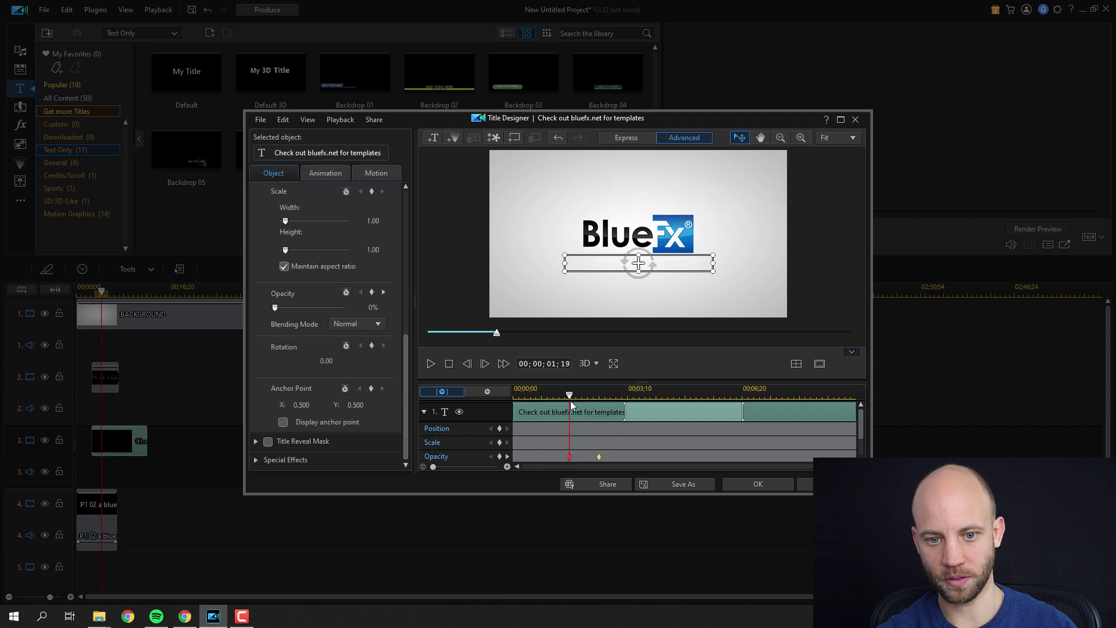
pyautogui.moveTo(571, 400); pyautogui.dragTo(514, 398)
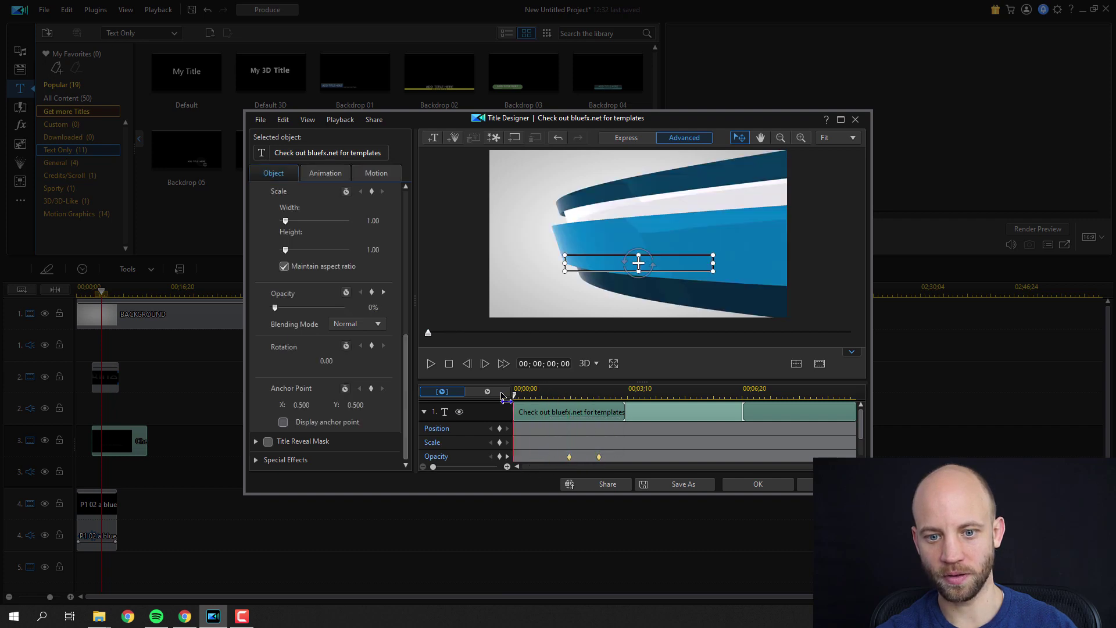
# - Preview the title's delayed fade-in and apply the title changes
pyautogui.click(431, 364)
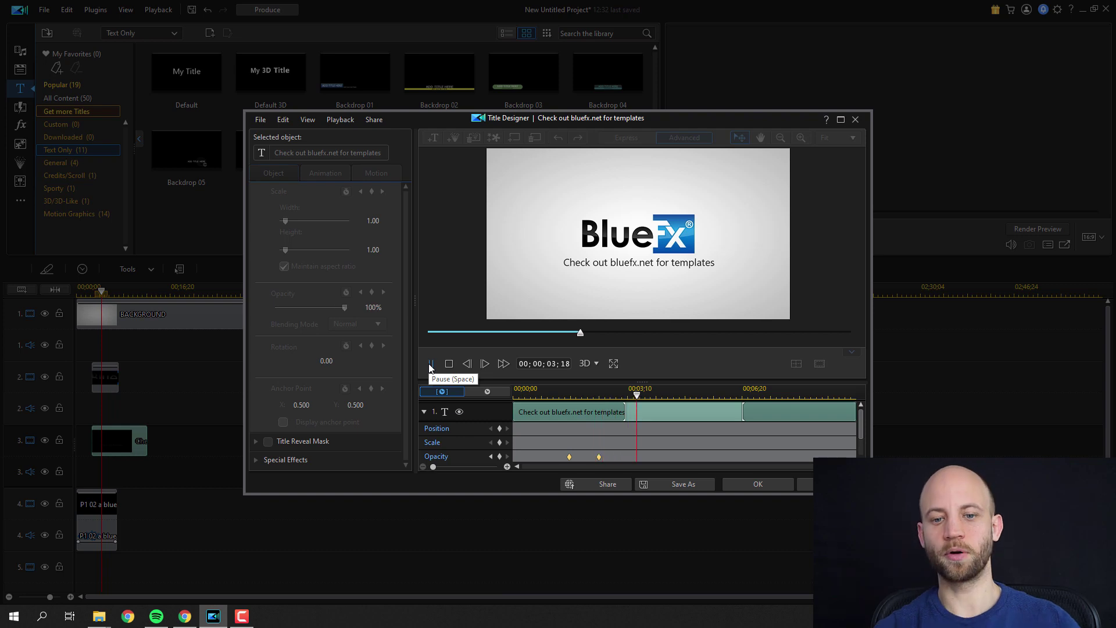
pyautogui.click(757, 486)
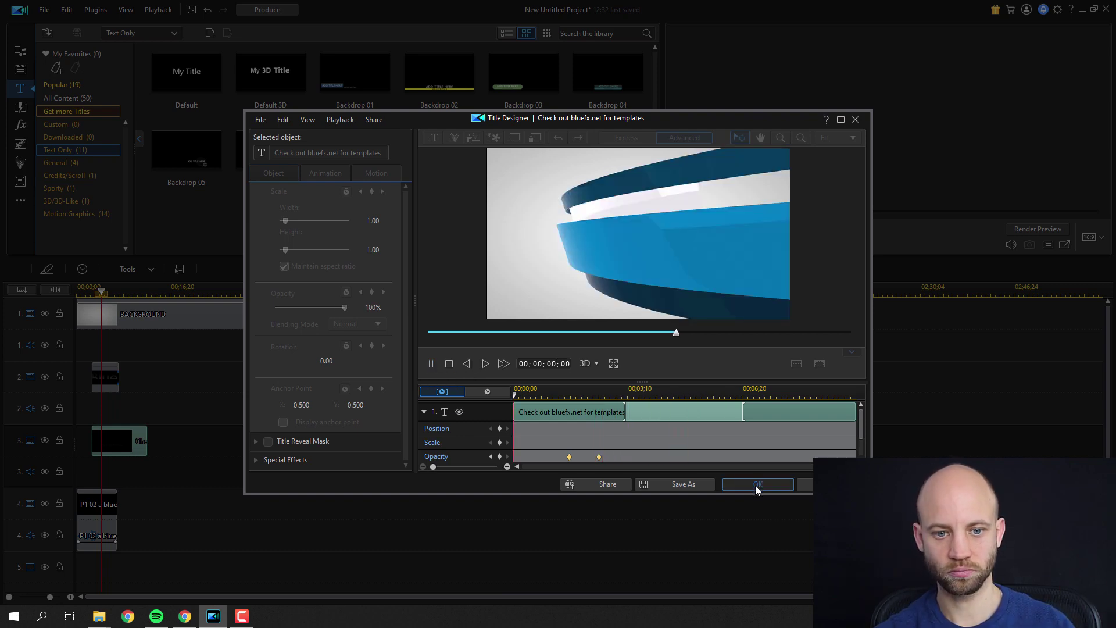
pyautogui.click(757, 486)
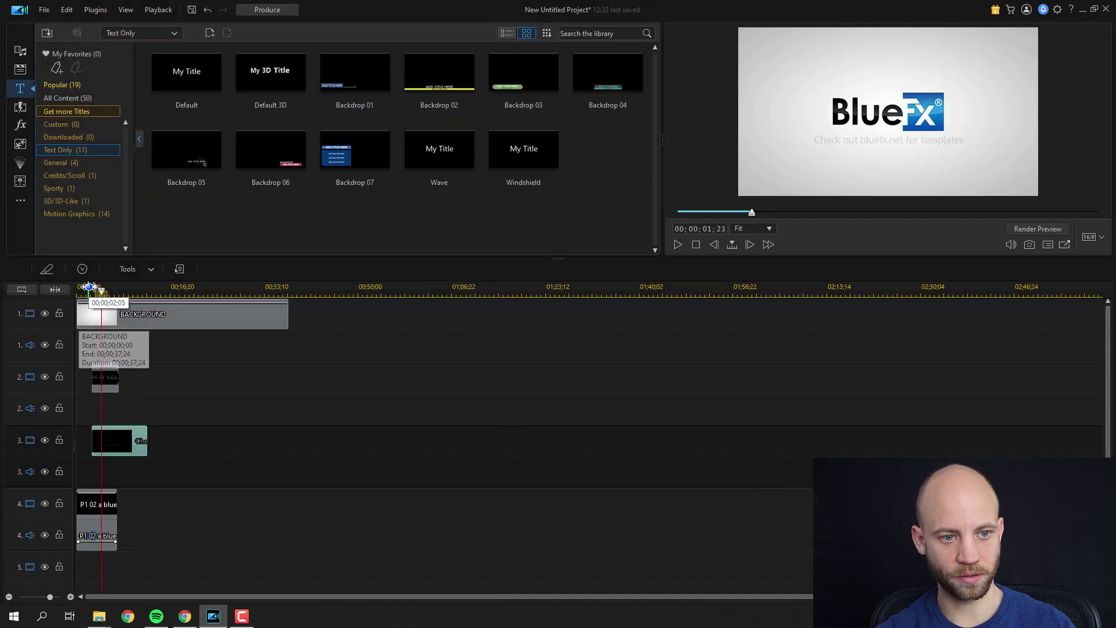
# - Play the whole intro from the start of the timeline to check the text fade-in against the logo reveal
pyautogui.moveTo(104, 299); pyautogui.dragTo(78, 294)
pyautogui.press('space')
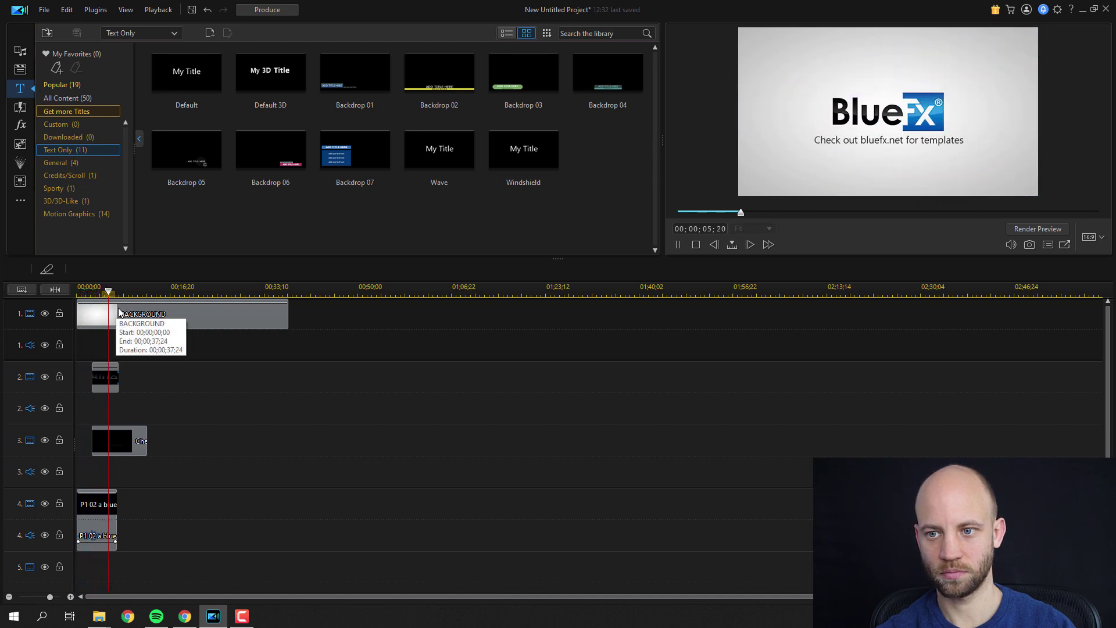
pyautogui.press('space')
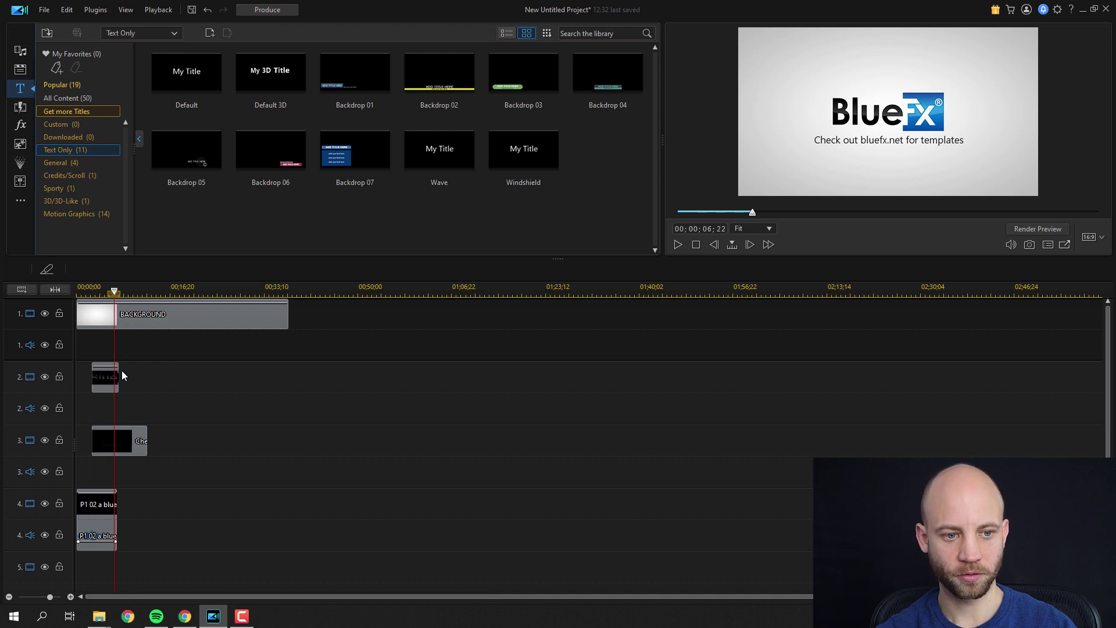
# - Extend the logo clip on track 2 to a duration of 00;00;22;07 and stretch the track 3 title to the same end
pyautogui.moveTo(119, 378); pyautogui.dragTo(217, 380)
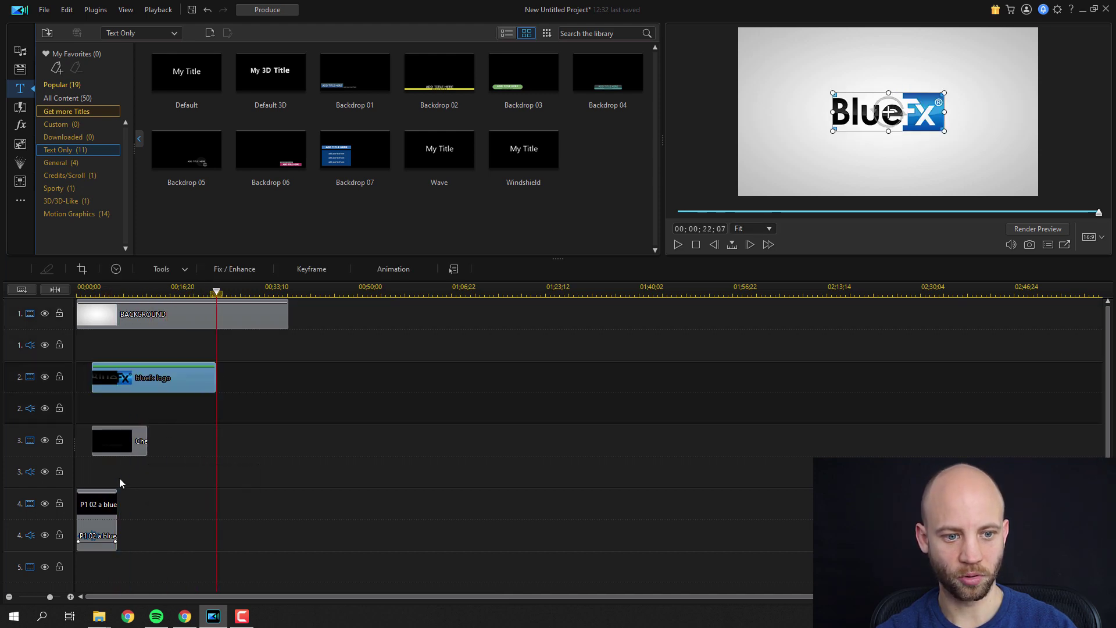
pyautogui.click(113, 507)
pyautogui.click(143, 444)
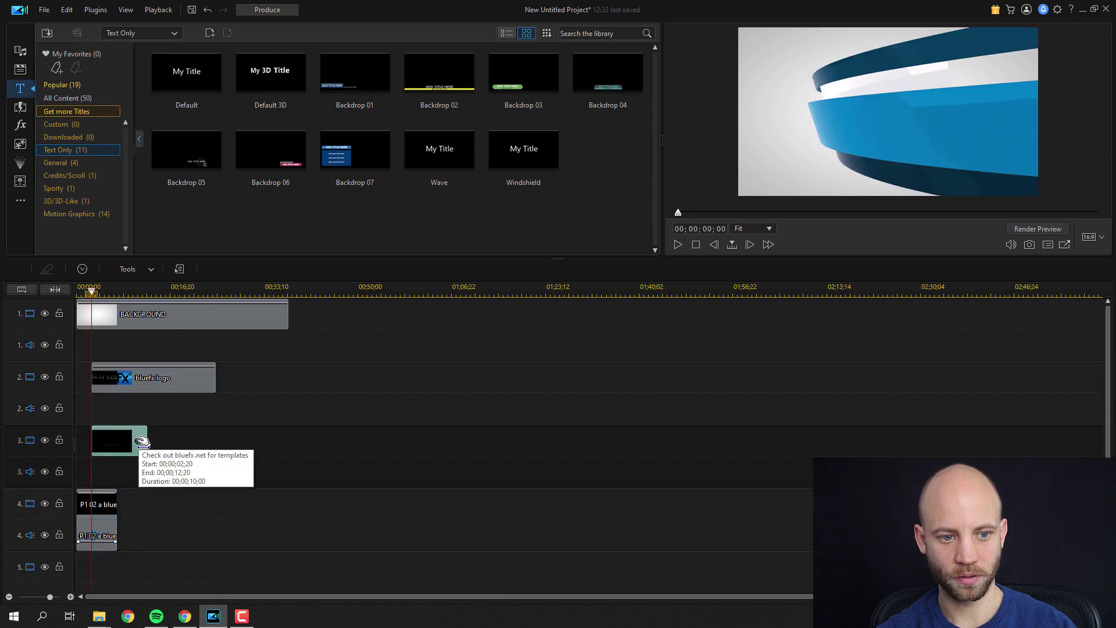
pyautogui.moveTo(149, 440); pyautogui.dragTo(218, 440)
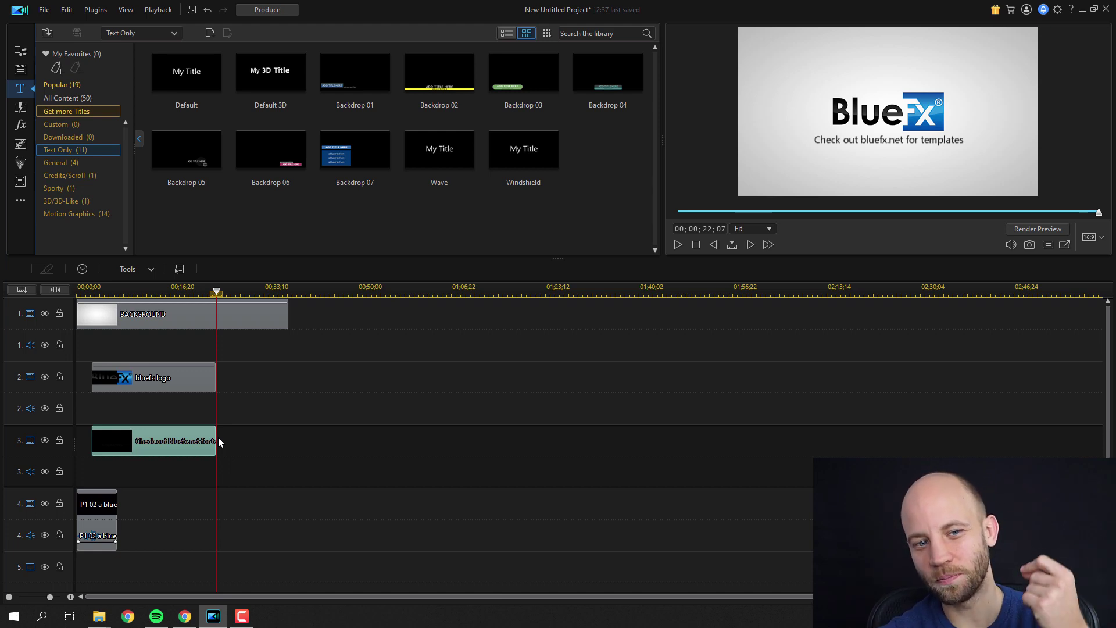
# - Open the bluefx logo clip on track 2 in the PiP Designer
pyautogui.click(118, 287)
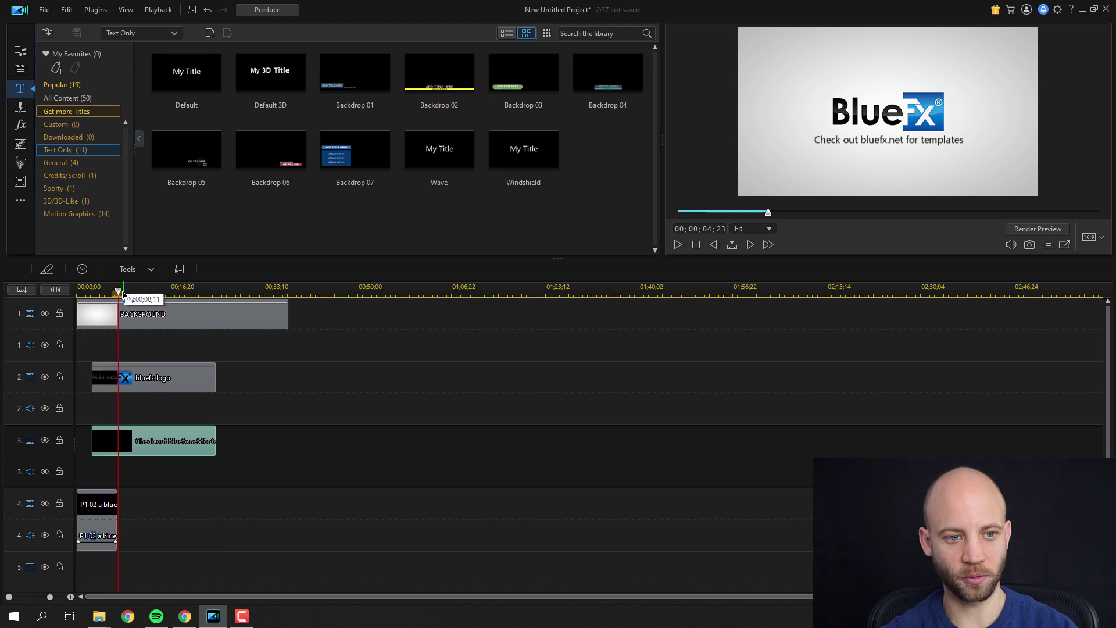
pyautogui.click(176, 366)
pyautogui.click(154, 383)
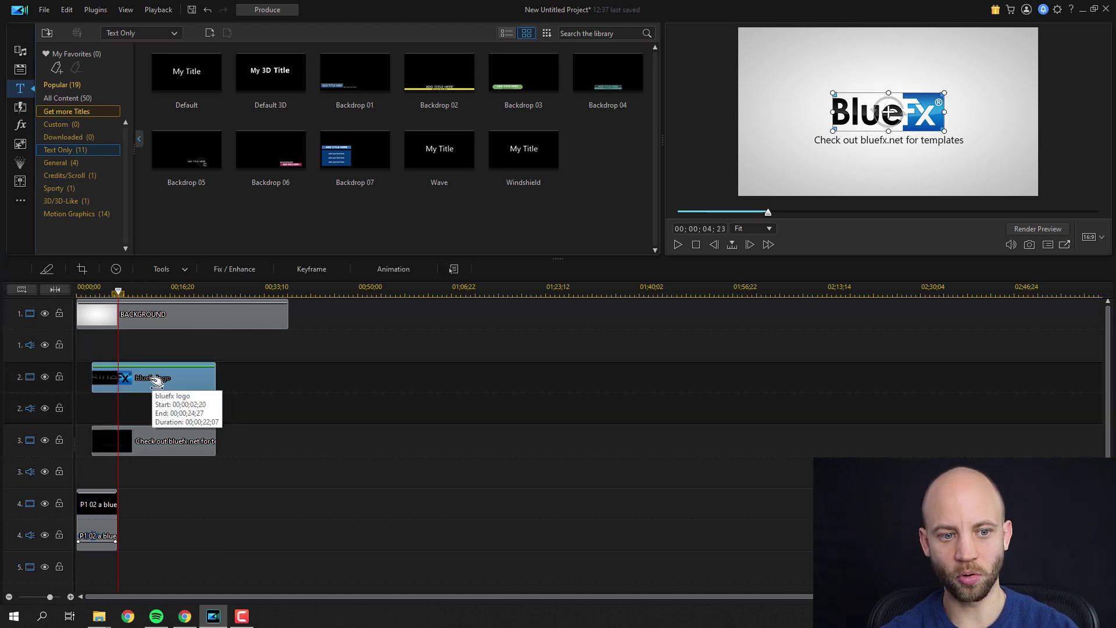
pyautogui.moveTo(117, 292); pyautogui.dragTo(106, 300)
pyautogui.click(109, 387)
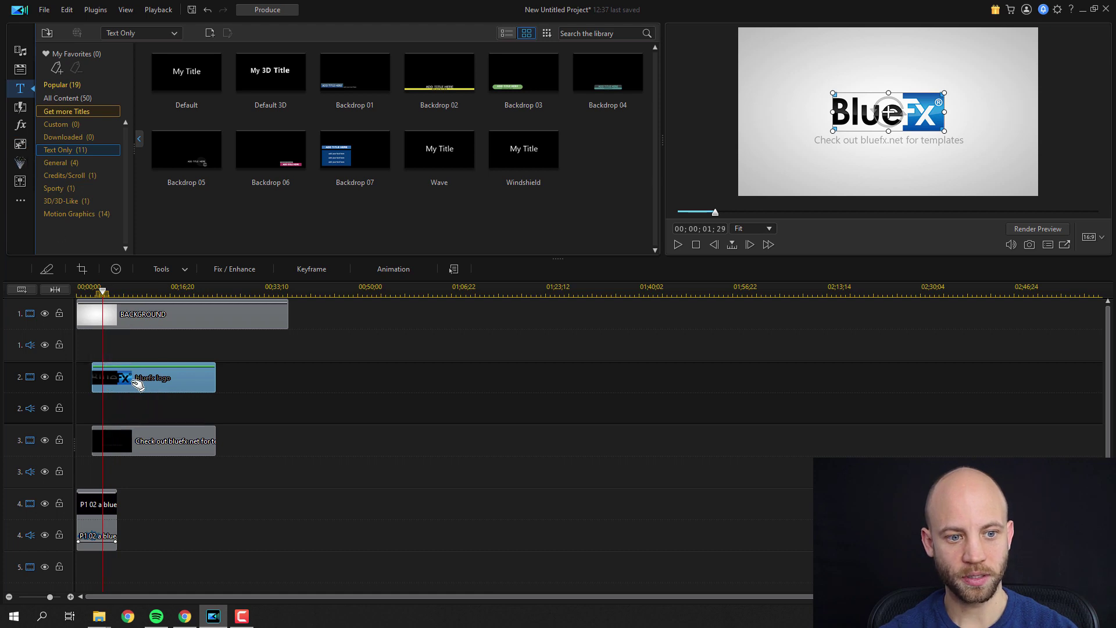
pyautogui.rightClick(137, 384)
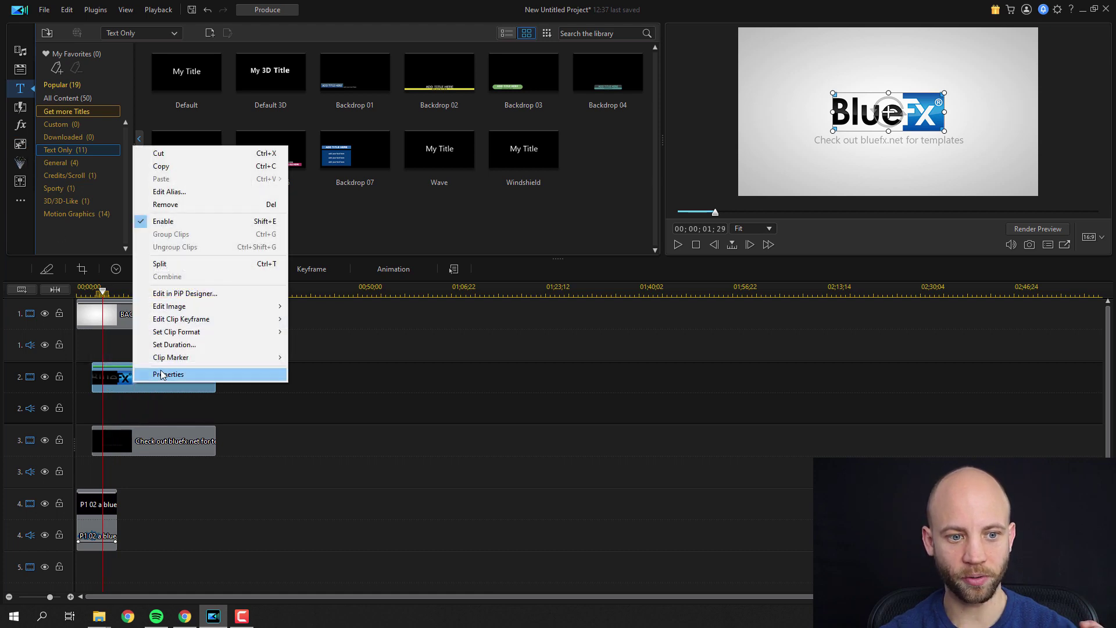
pyautogui.click(219, 292)
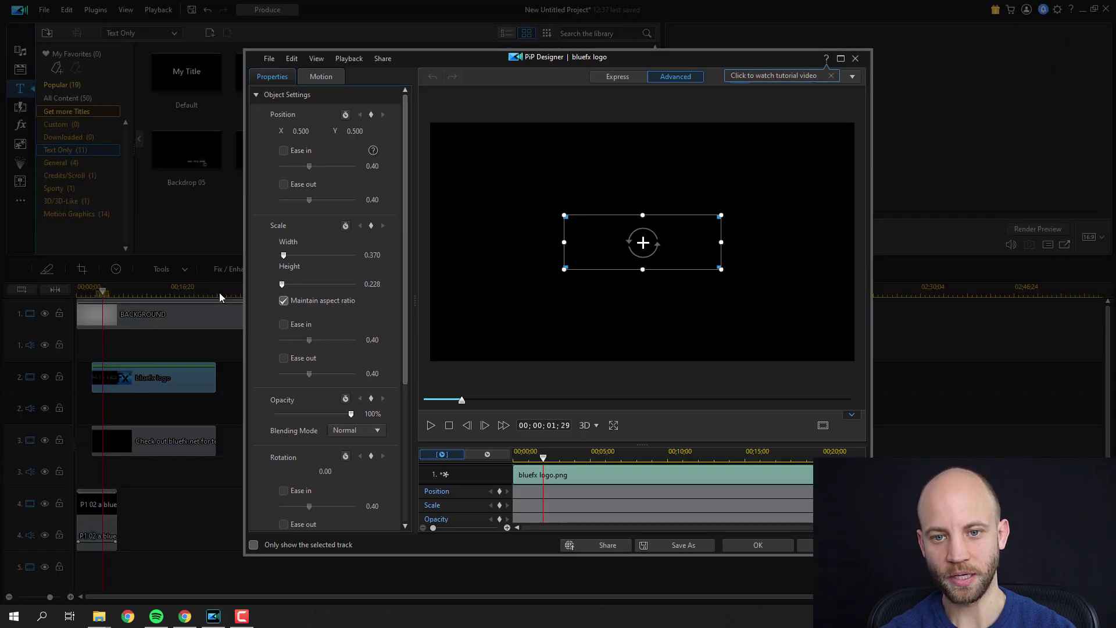
# - Add a scale keyframe at the logo's current size and place it just before the 00;00;02;00 mark
pyautogui.moveTo(543, 459); pyautogui.dragTo(521, 463)
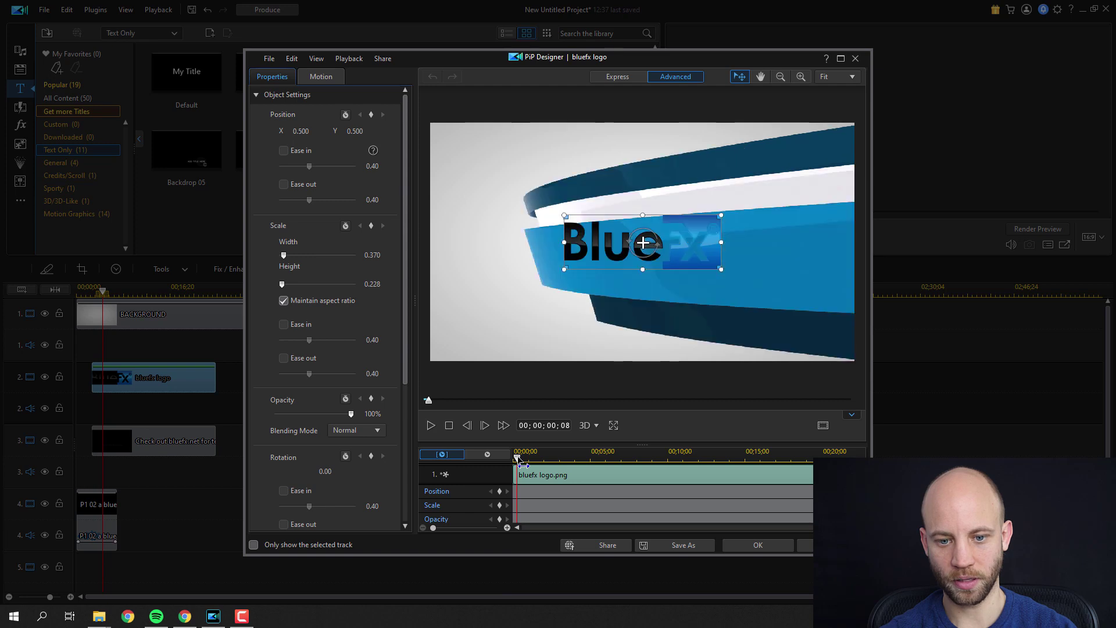
pyautogui.moveTo(522, 463); pyautogui.dragTo(526, 463)
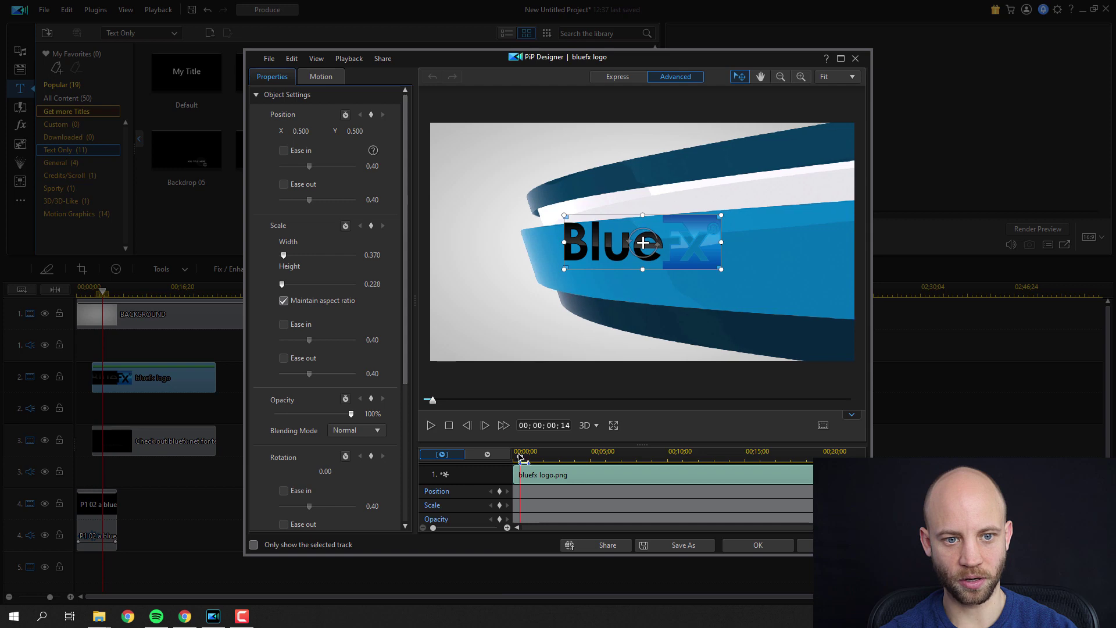
pyautogui.moveTo(406, 293); pyautogui.dragTo(406, 308)
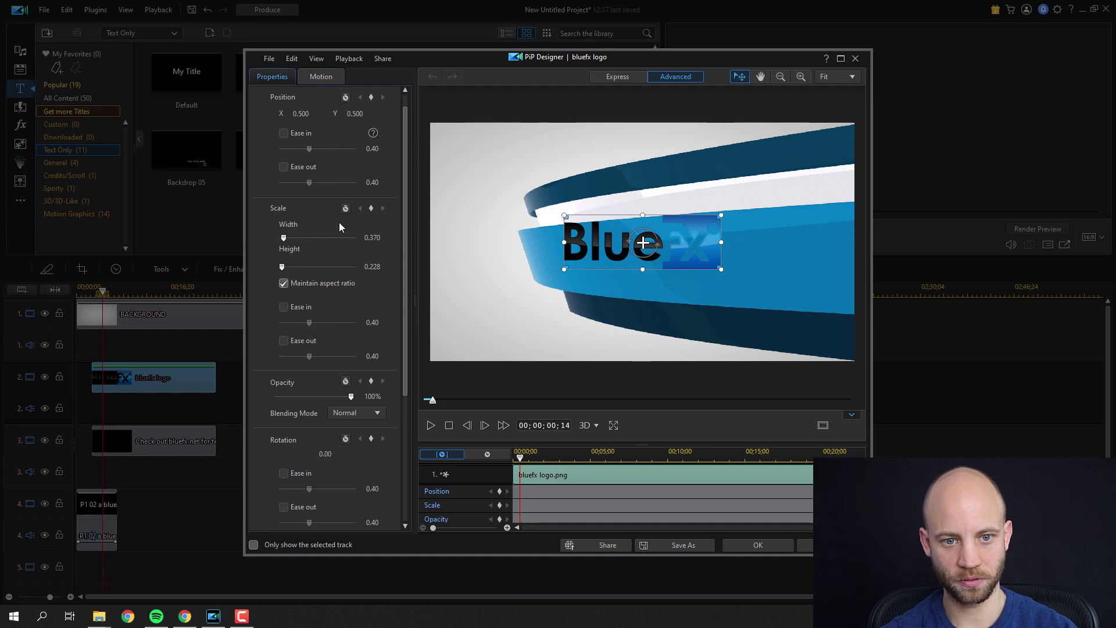
pyautogui.click(372, 210)
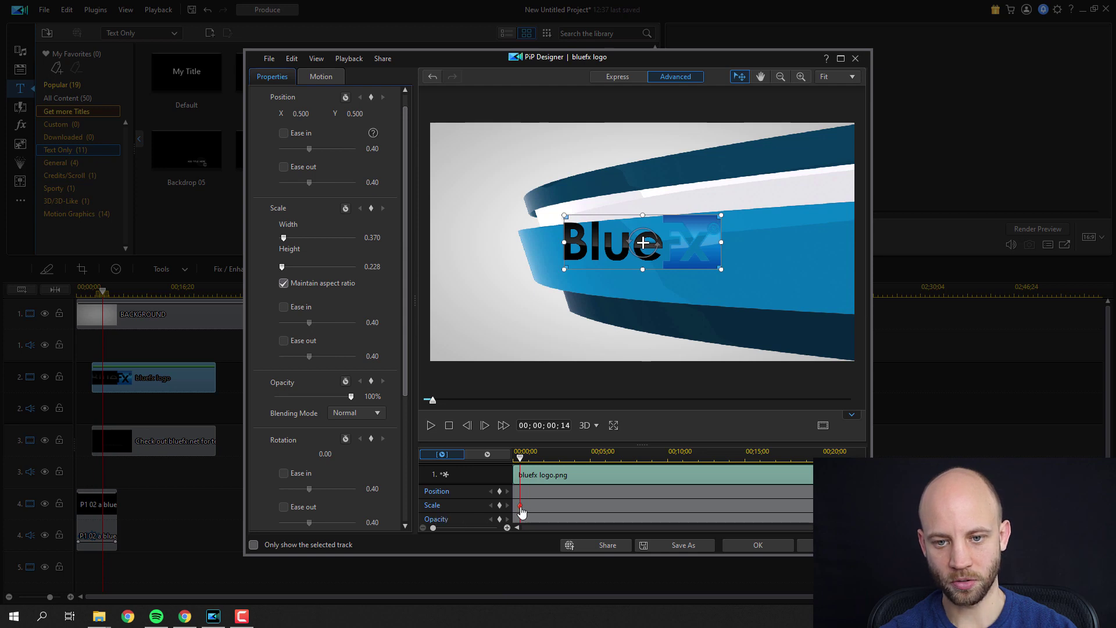
pyautogui.moveTo(522, 511); pyautogui.dragTo(572, 510)
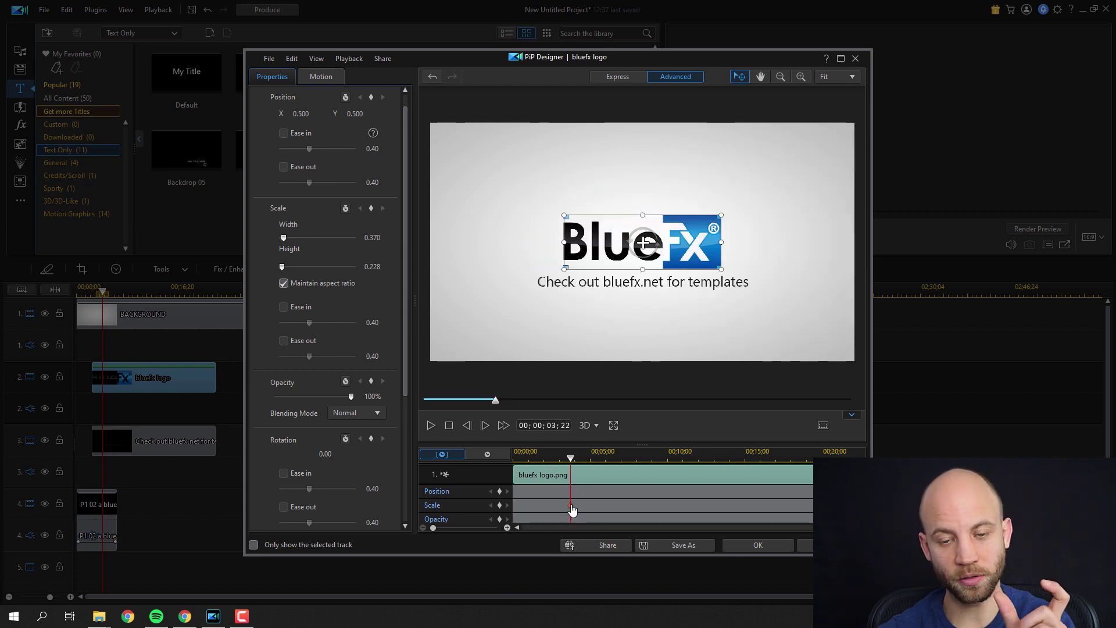
pyautogui.moveTo(570, 456); pyautogui.dragTo(529, 463)
pyautogui.moveTo(571, 509); pyautogui.dragTo(541, 509)
# - Add an earlier scale keyframe at 00;00;00;12 with the logo reduced to width 0.274 and height 0.169
pyautogui.moveTo(542, 463); pyautogui.dragTo(530, 463)
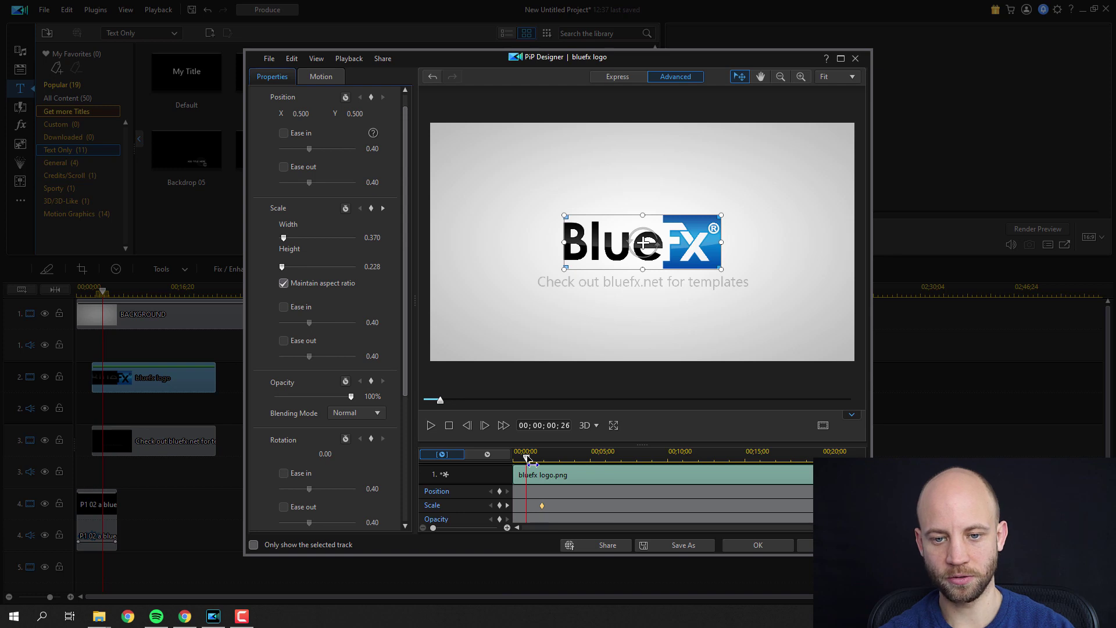
pyautogui.moveTo(529, 463); pyautogui.dragTo(525, 463)
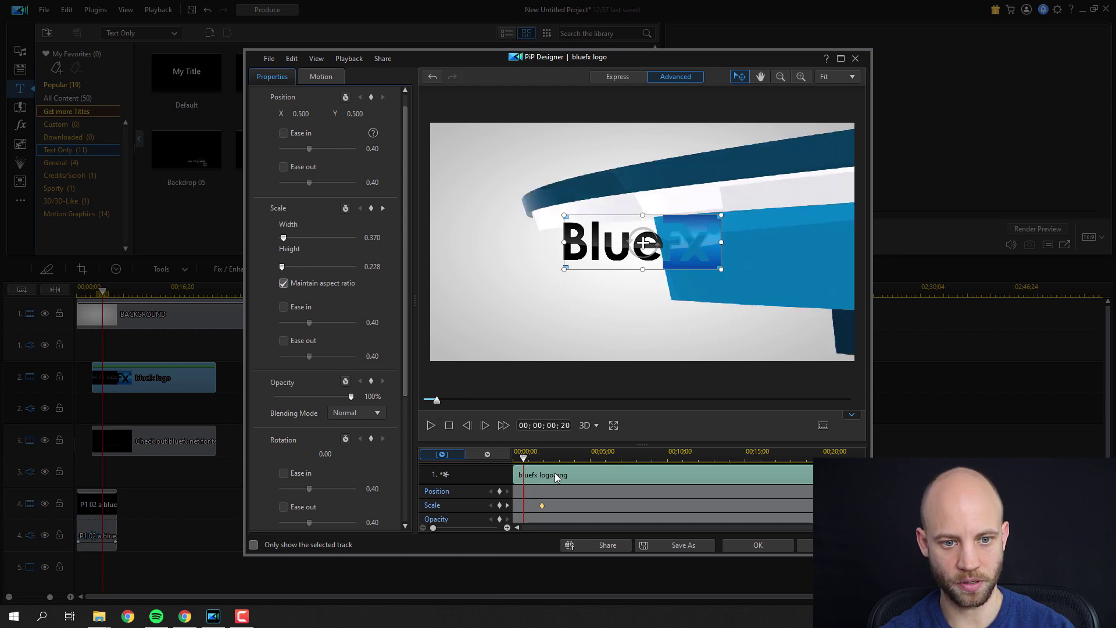
pyautogui.moveTo(527, 463); pyautogui.dragTo(522, 463)
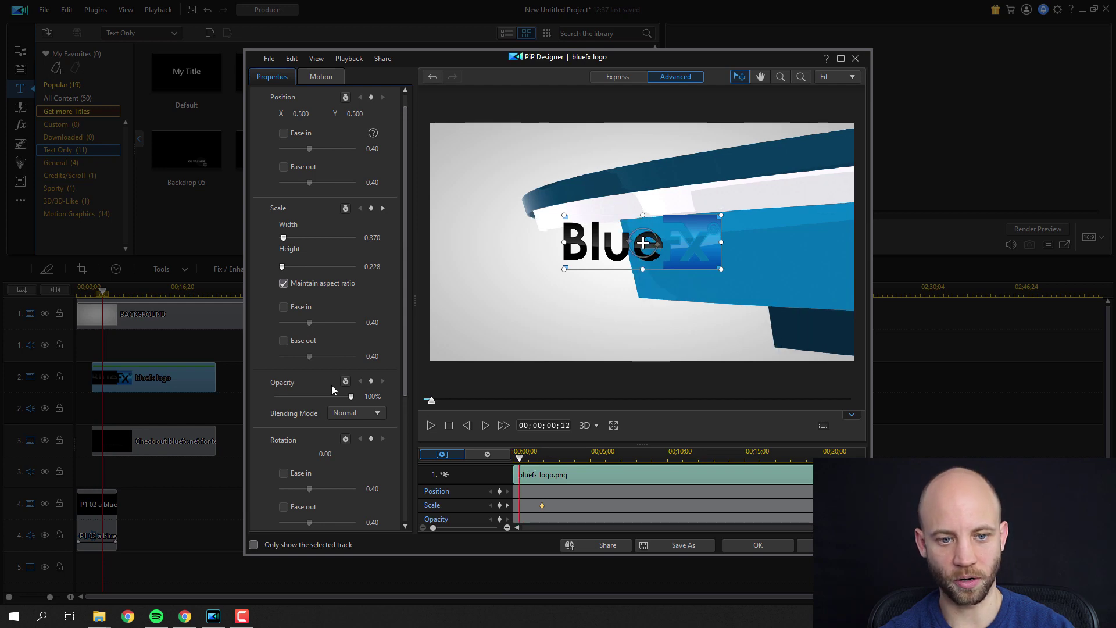
pyautogui.scroll(-1, 406, 354)
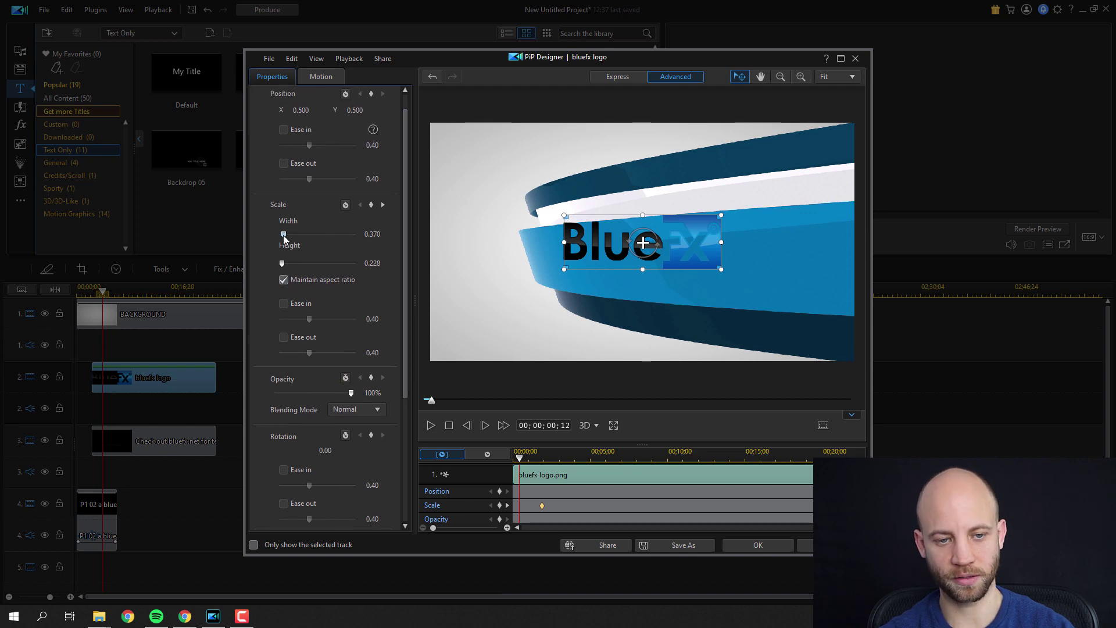
pyautogui.moveTo(284, 234); pyautogui.dragTo(282, 234)
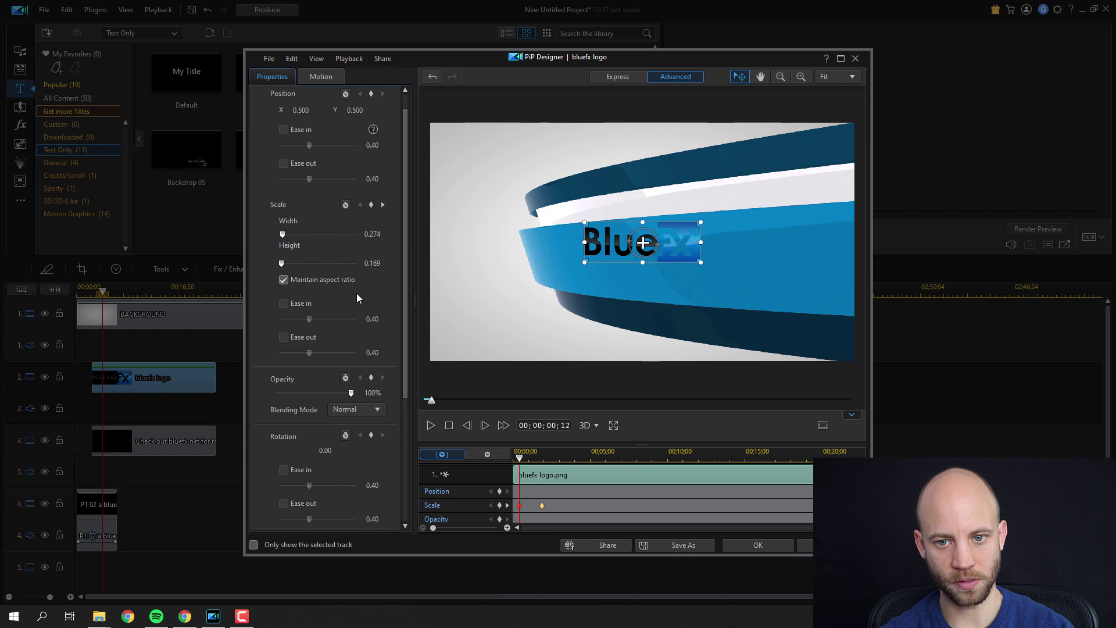
# - Move the smaller scale keyframe to the start of the logo clip, preview the growth animation and apply the changes
pyautogui.moveTo(523, 465); pyautogui.dragTo(505, 461)
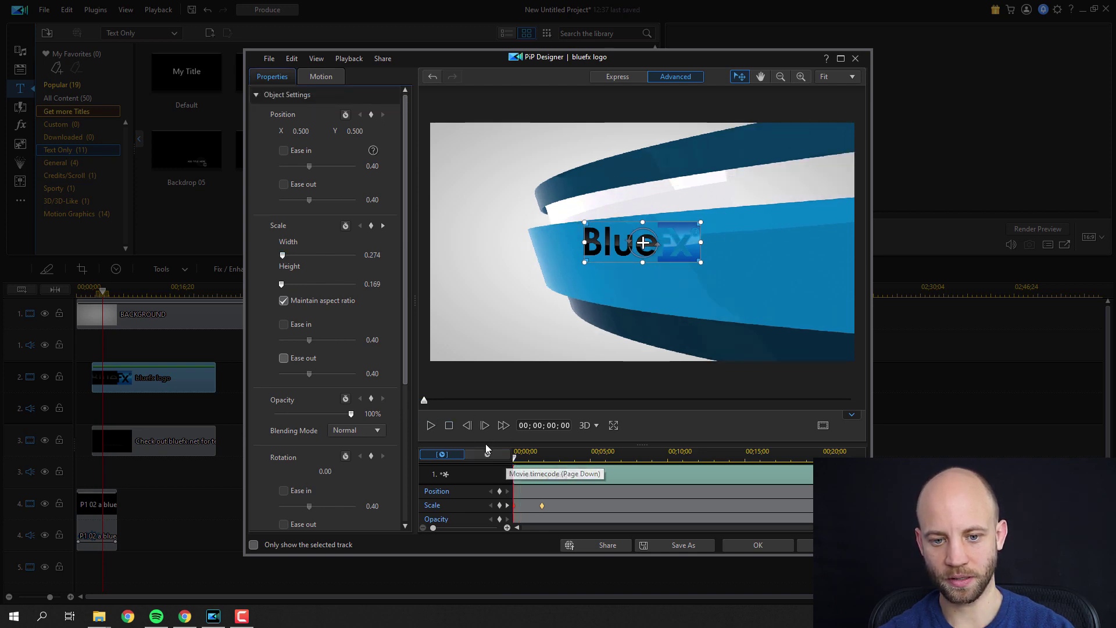
pyautogui.click(430, 425)
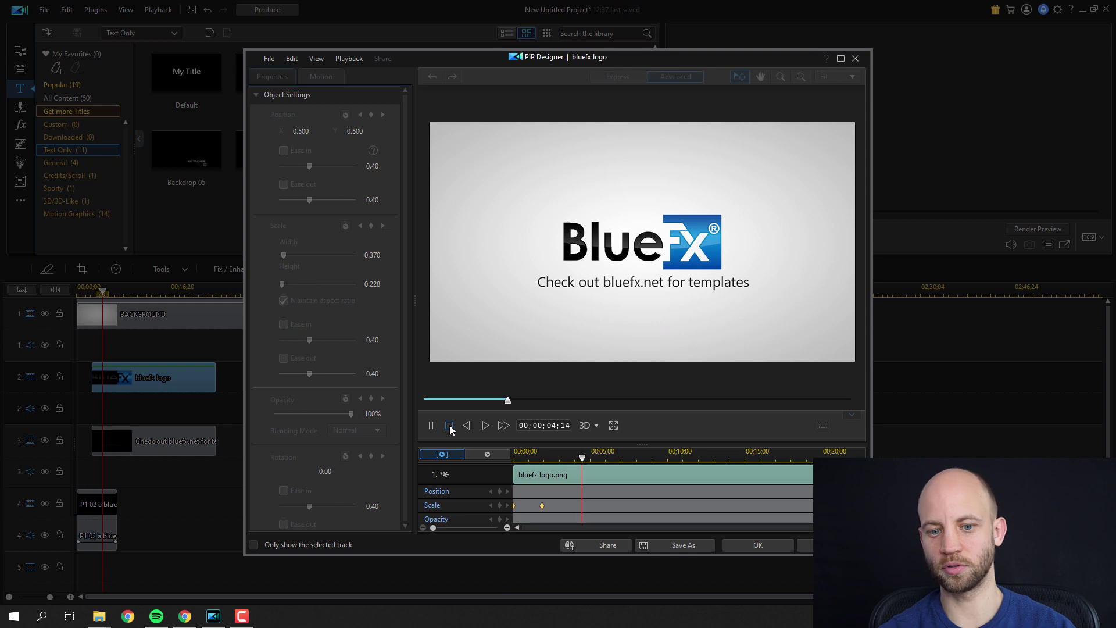
pyautogui.click(752, 543)
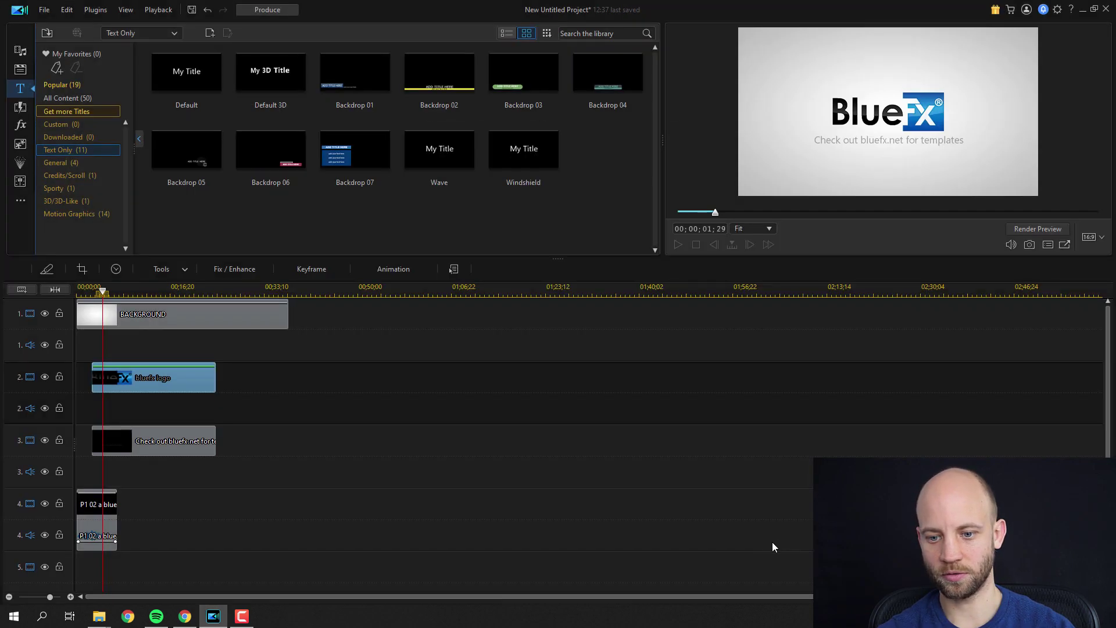
# - Play the intro from the beginning of the timeline to check the logo's scale animation with the ribbon reveal
pyautogui.moveTo(103, 297); pyautogui.dragTo(51, 289)
pyautogui.click(51, 289)
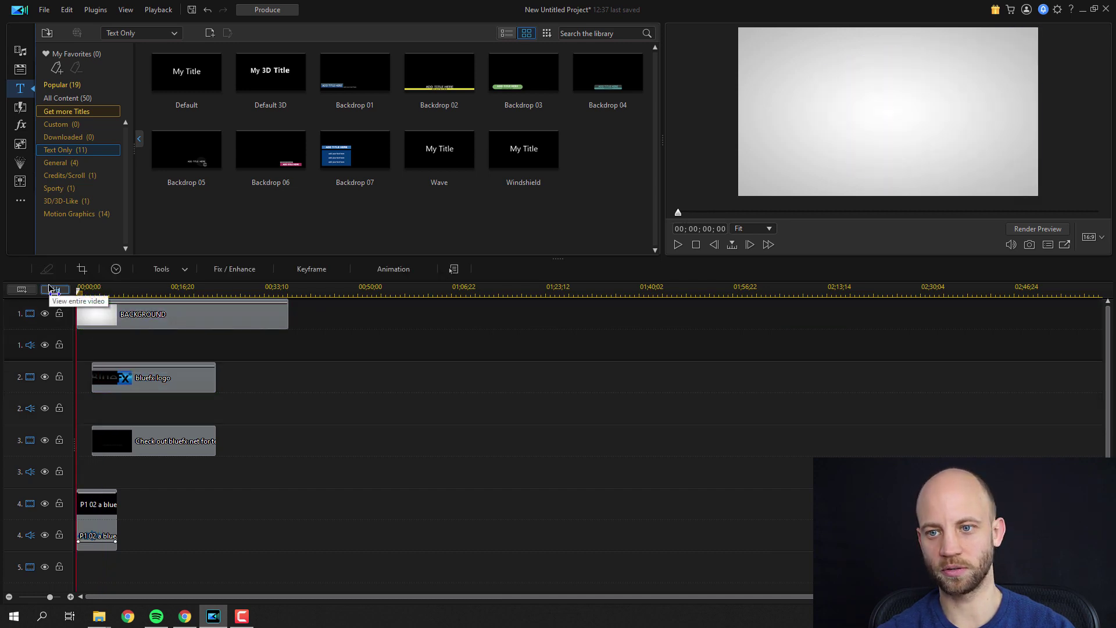
pyautogui.press('space')
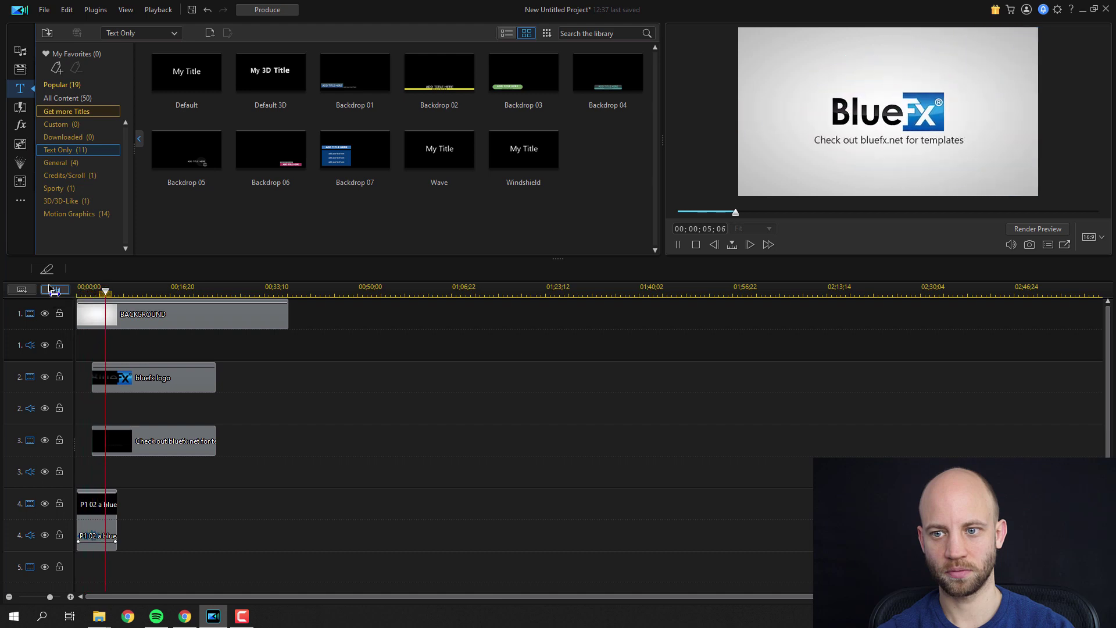
pyautogui.press('space')
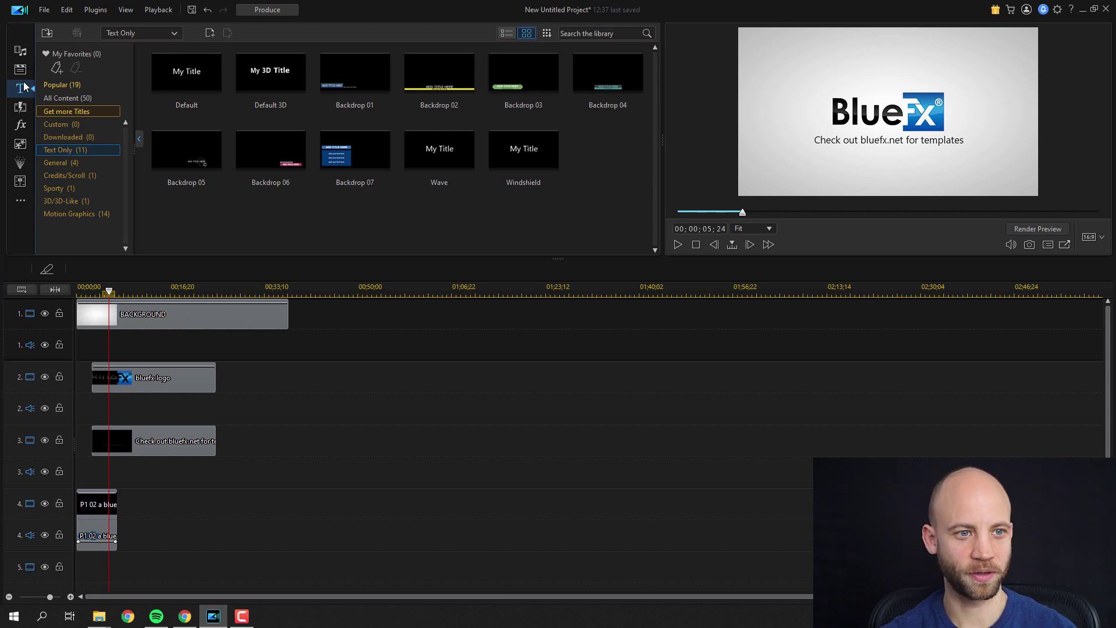
# - Add LOGO 16 LENS.mov to track 5 at the start of the timeline and view its light effect at 00;00;02;08
pyautogui.click(21, 52)
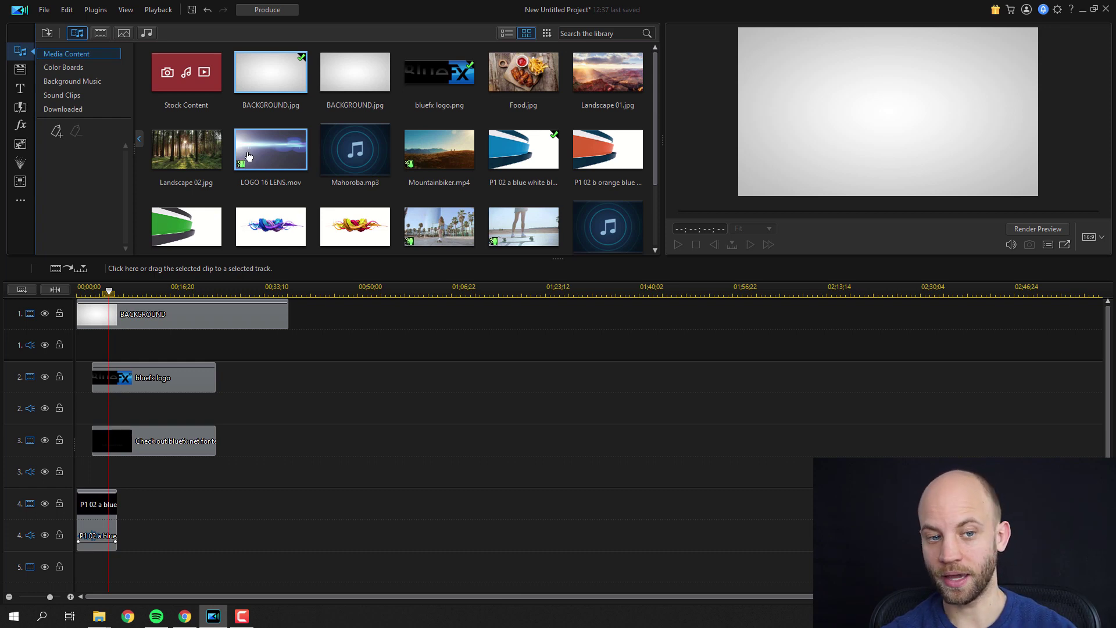
pyautogui.moveTo(249, 156); pyautogui.dragTo(89, 545)
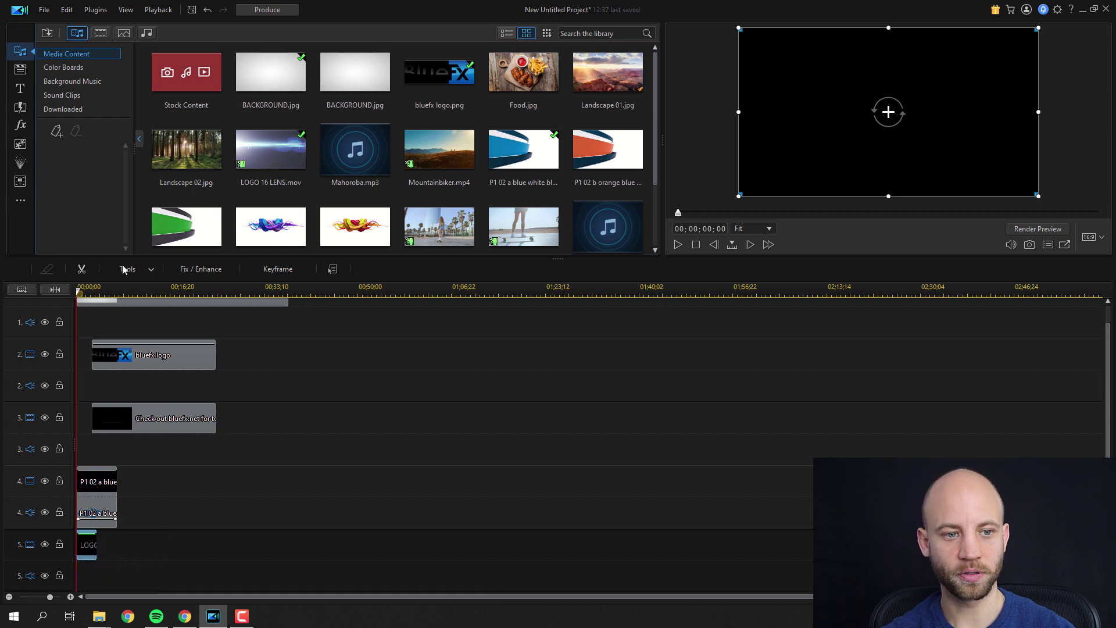
pyautogui.click(90, 484)
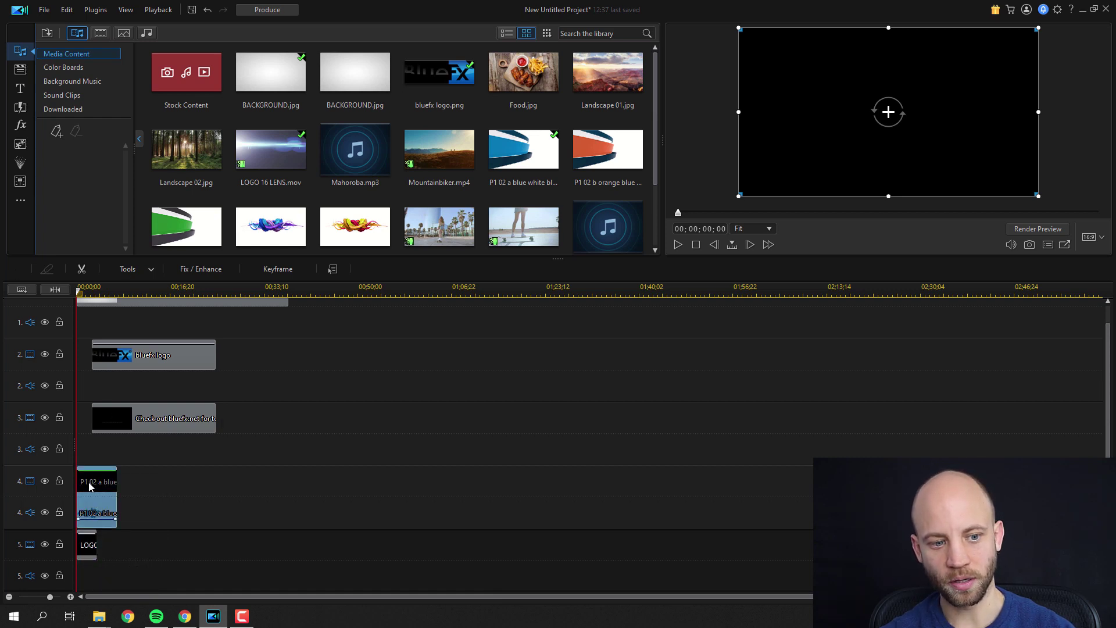
pyautogui.click(87, 548)
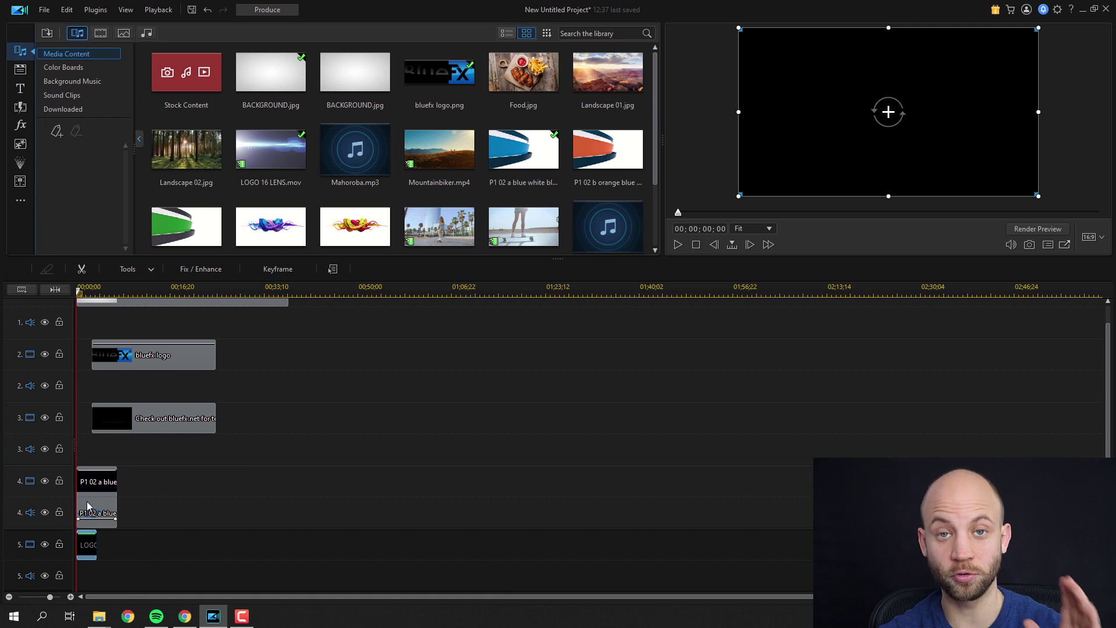
pyautogui.moveTo(81, 300); pyautogui.dragTo(96, 301)
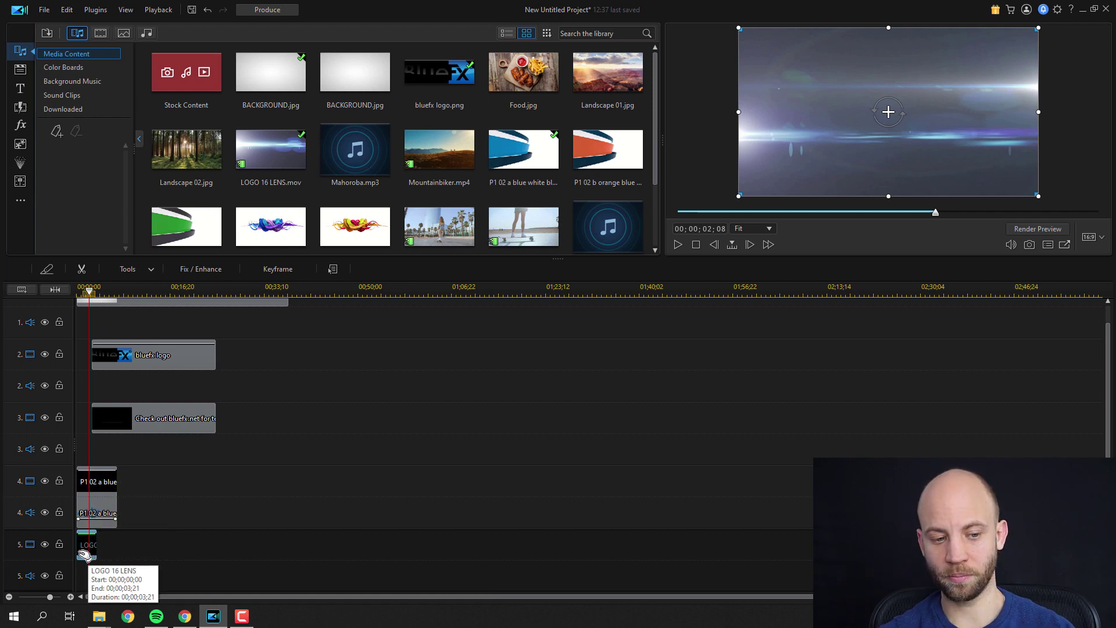
pyautogui.click(153, 541)
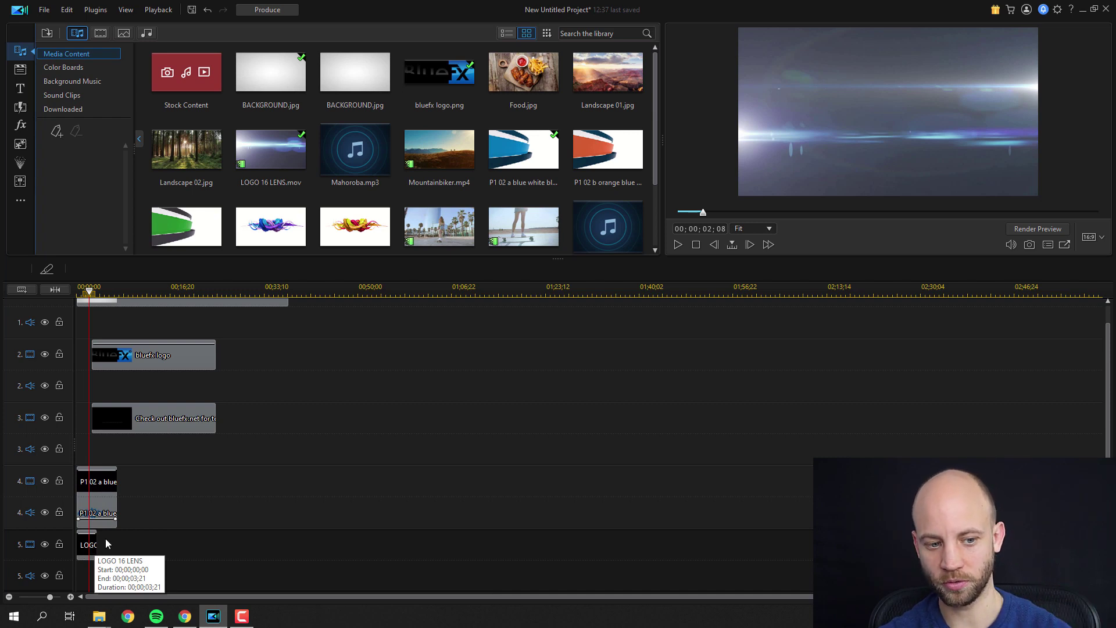
pyautogui.rightClick(91, 544)
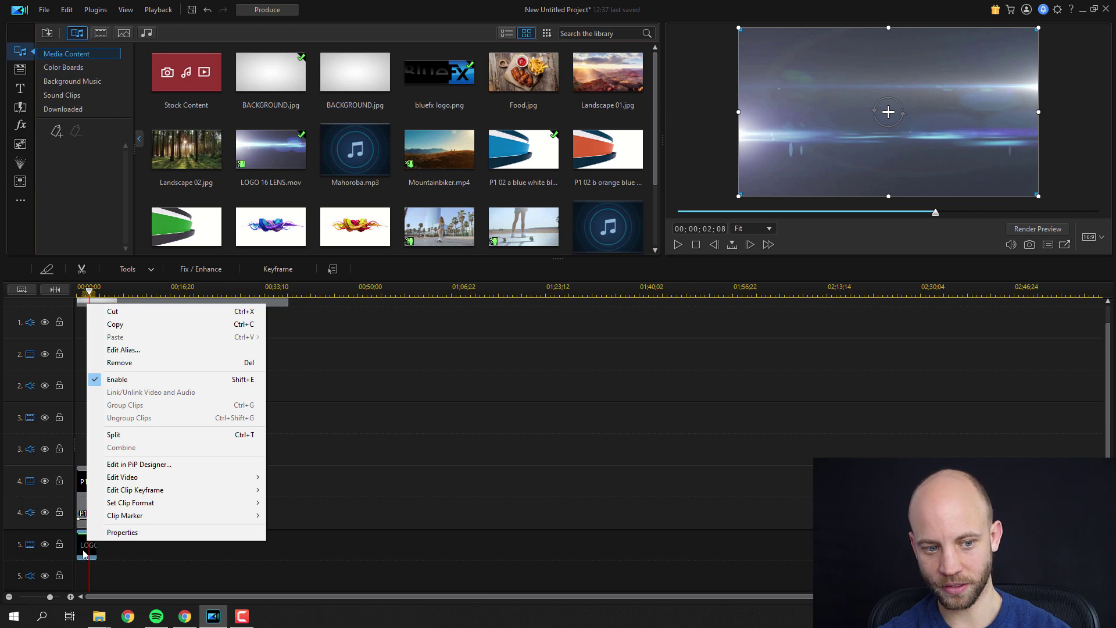
pyautogui.click(110, 558)
pyautogui.click(114, 554)
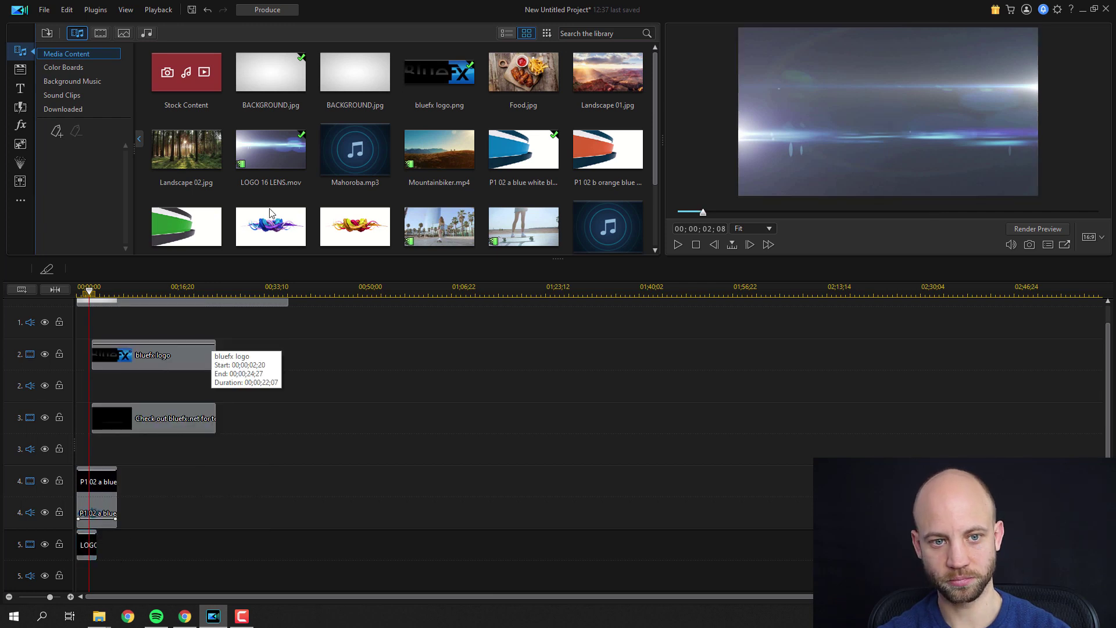
pyautogui.click(279, 153)
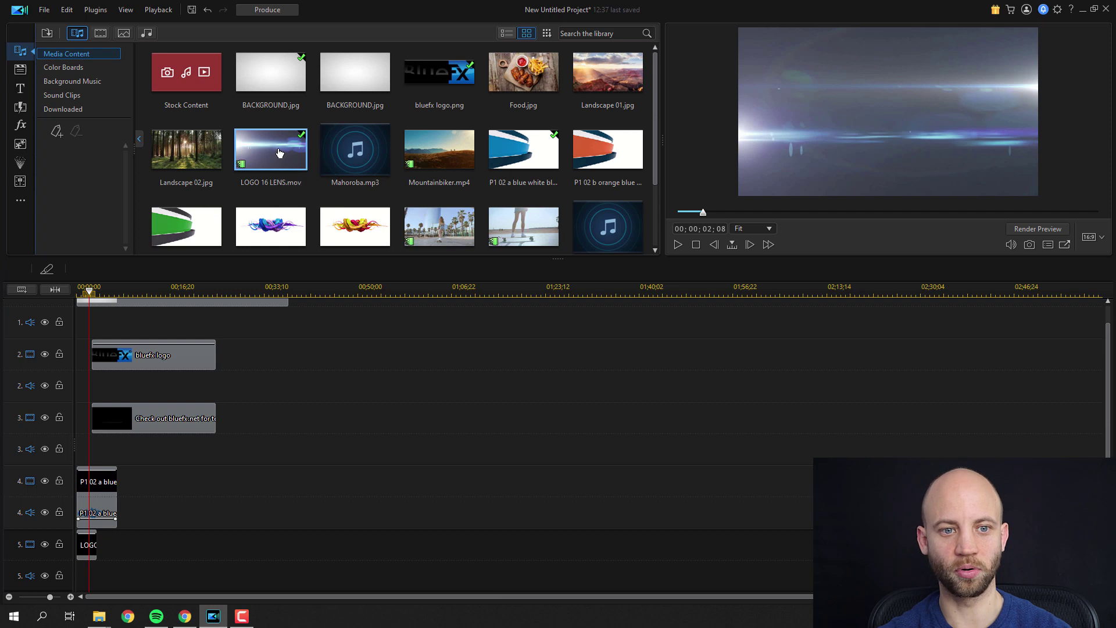
# - Set the blending mode of the LOGO 16 LENS clip on track 5 to Screen
pyautogui.click(88, 547)
pyautogui.rightClick(89, 547)
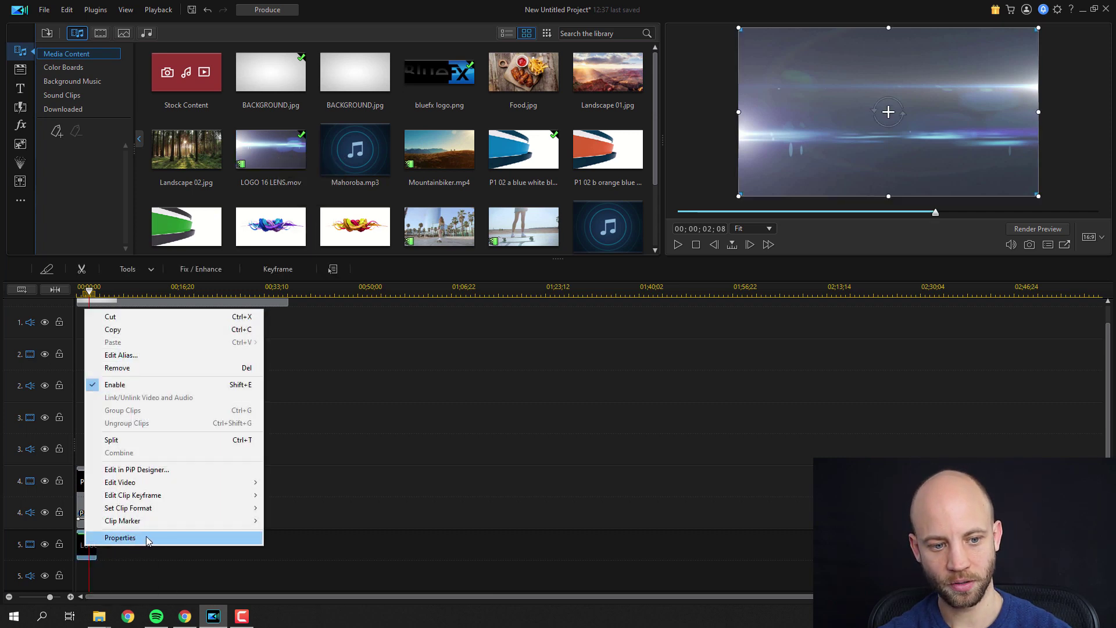
pyautogui.moveTo(162, 528)
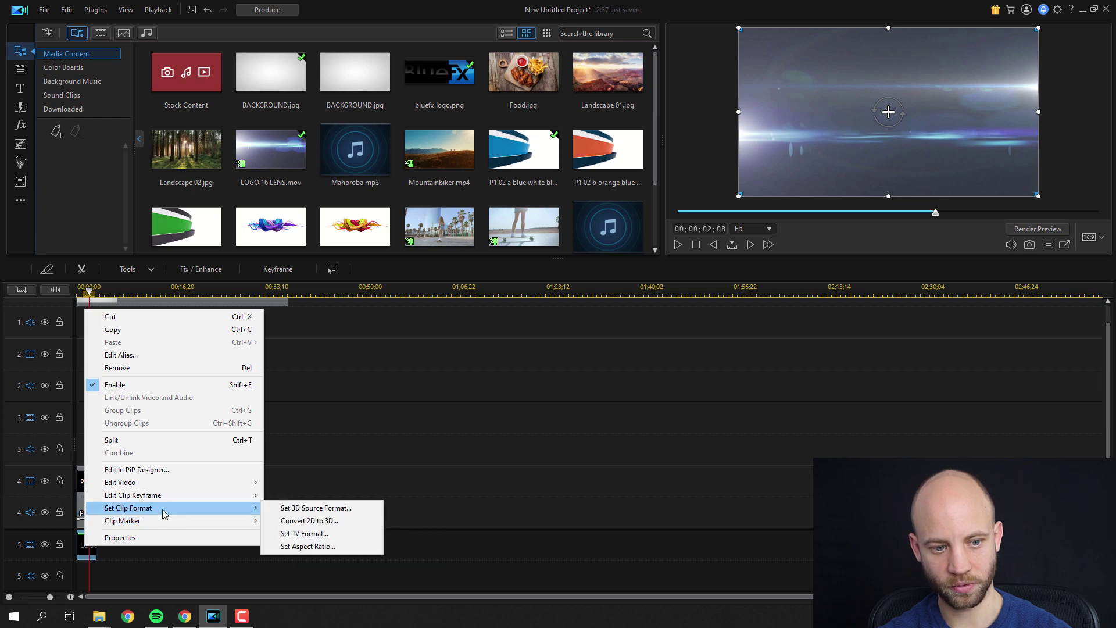
pyautogui.moveTo(167, 500)
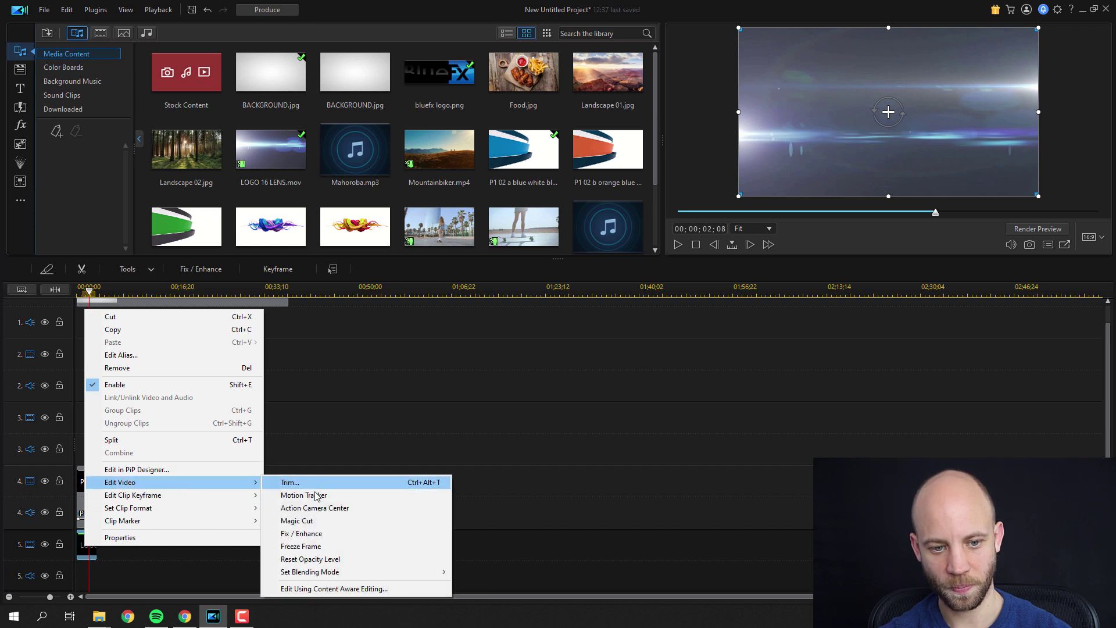
pyautogui.moveTo(353, 575)
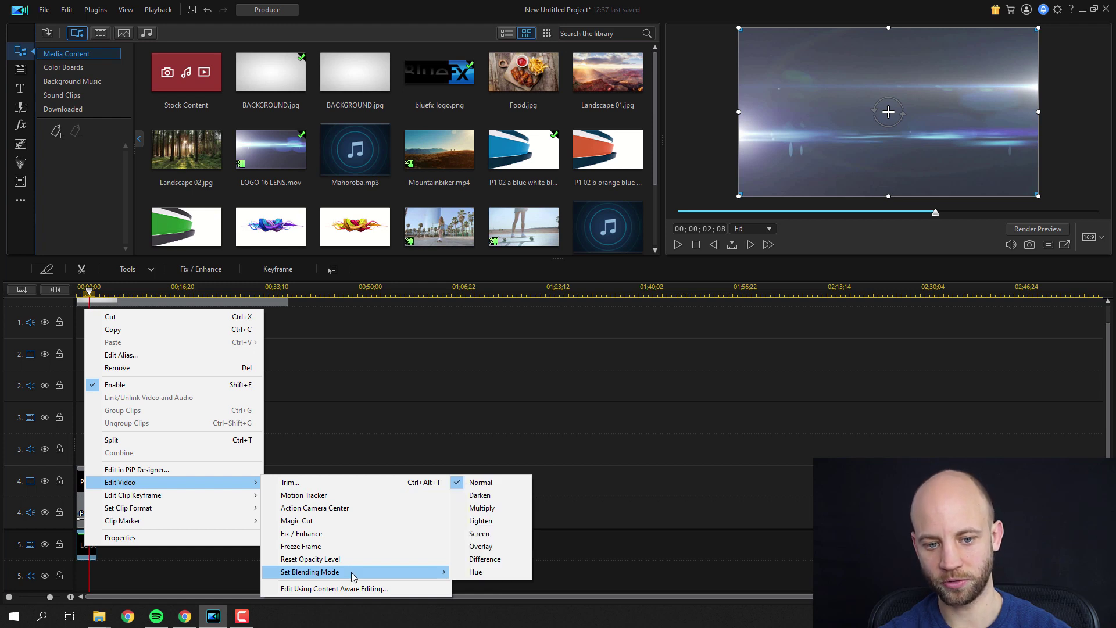
pyautogui.click(487, 535)
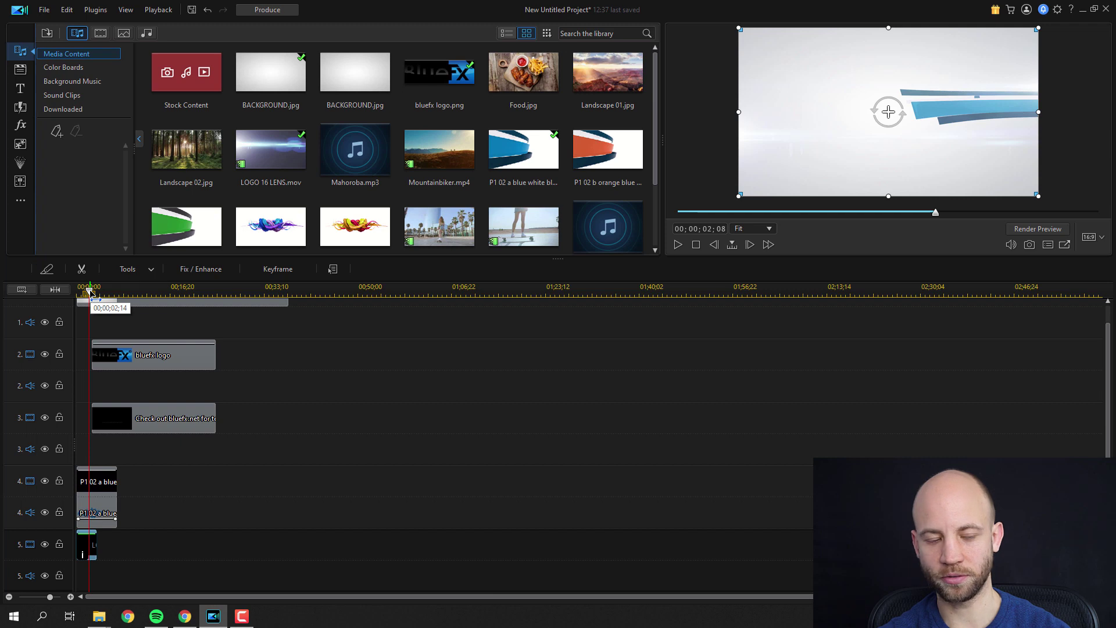
# - Play the intro from the start of the timeline to about 00;00;06;04 to check the blended lens light over the logo reveal
pyautogui.moveTo(94, 295); pyautogui.dragTo(76, 294)
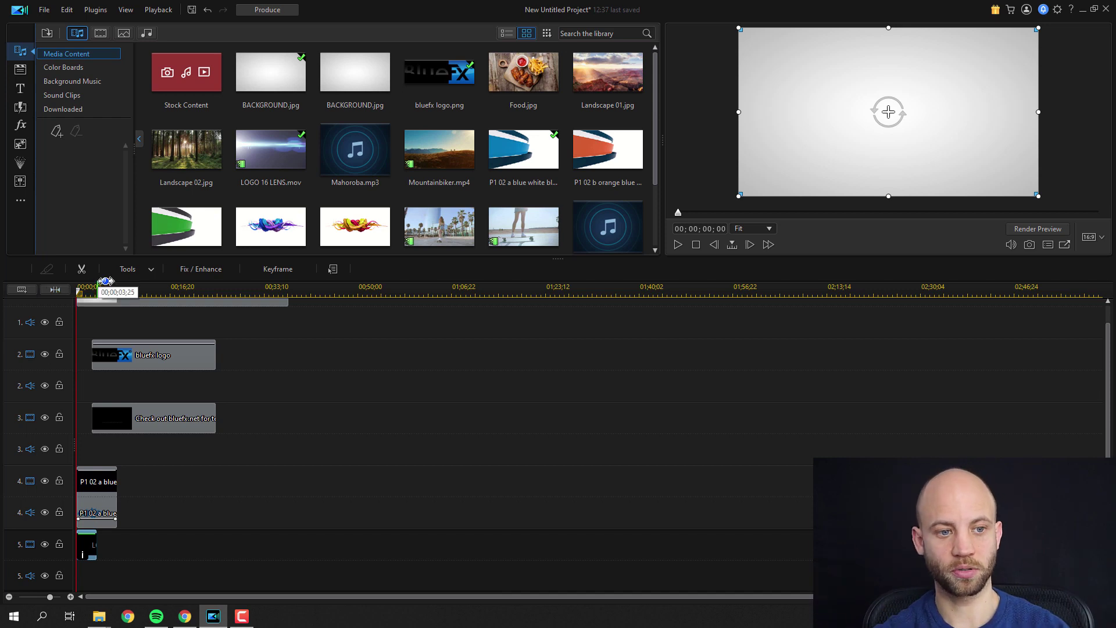
pyautogui.press('space')
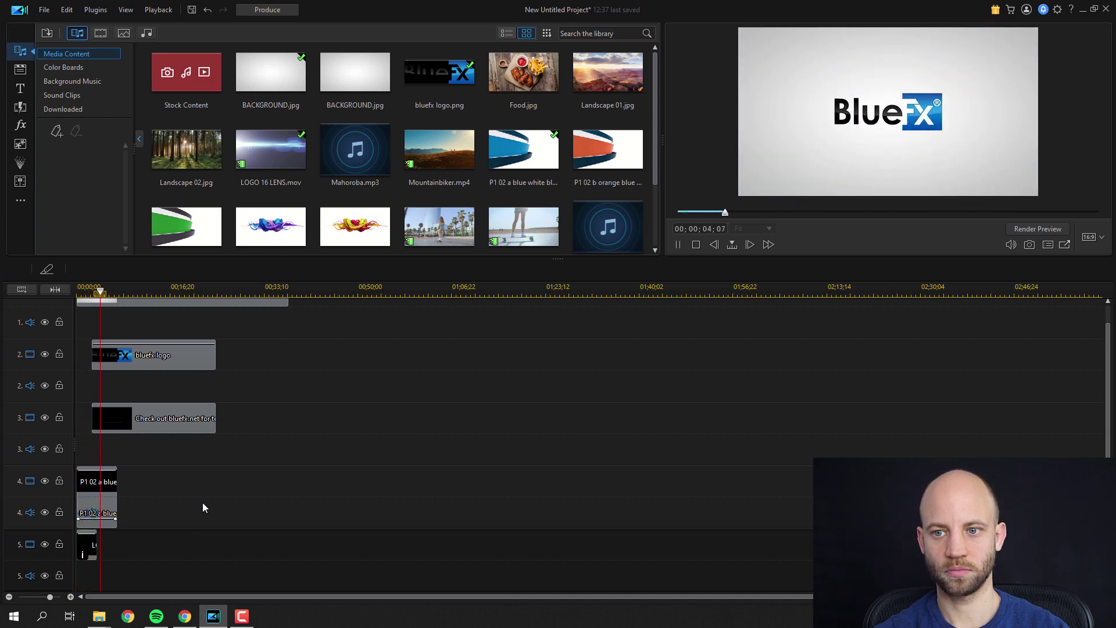
pyautogui.press('space')
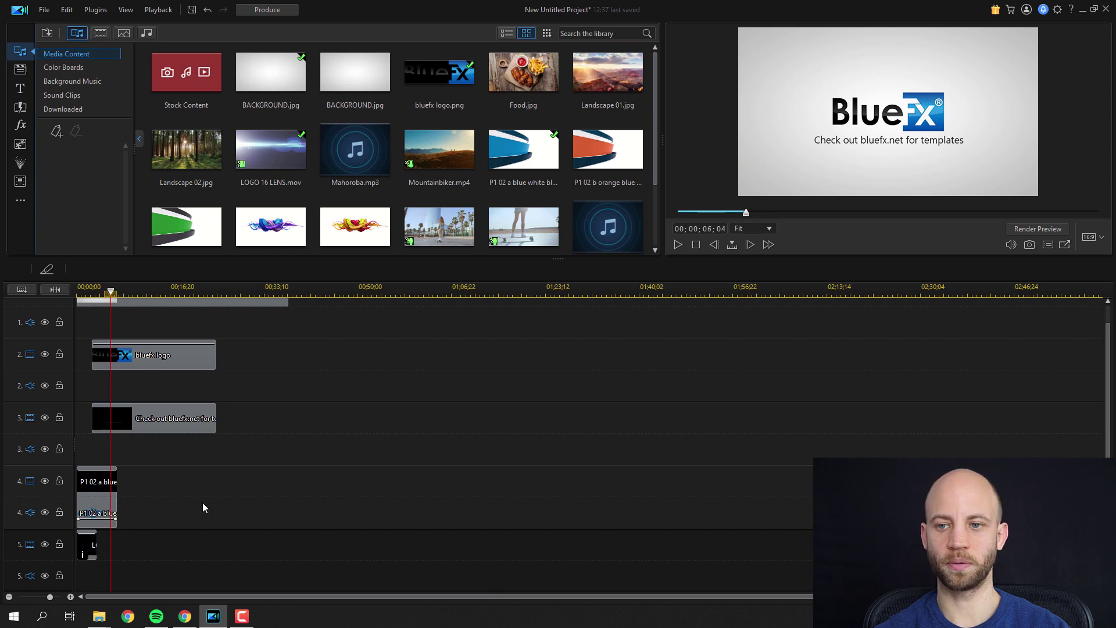